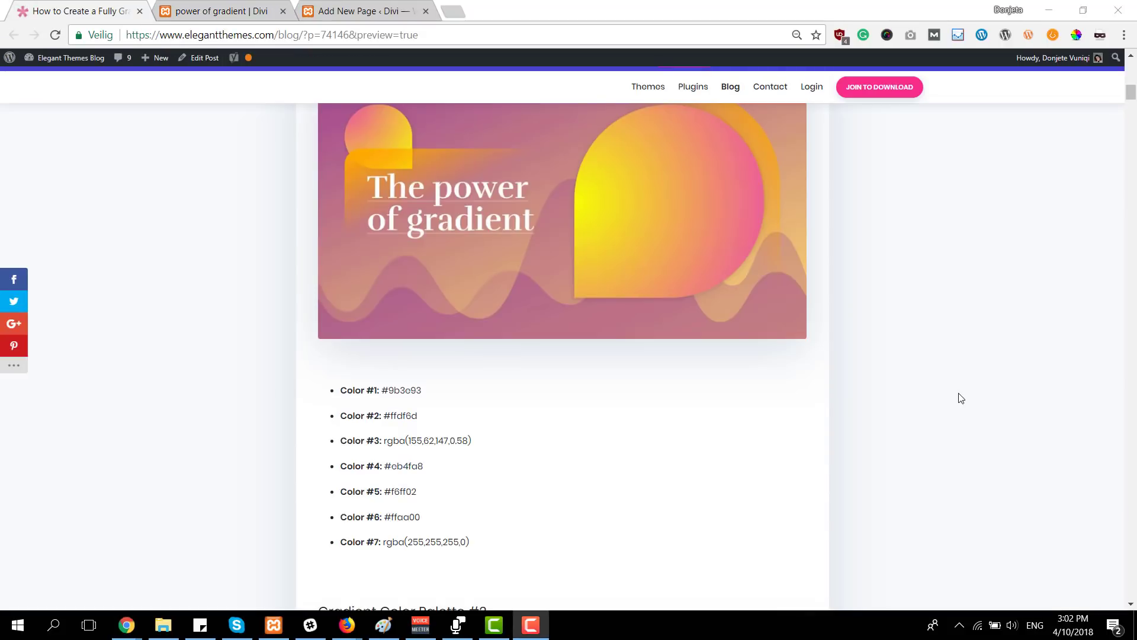
- Examine the example designs and colour codes of the gradient colour palettes in the blog post
scroll(958, 397, up, 2)
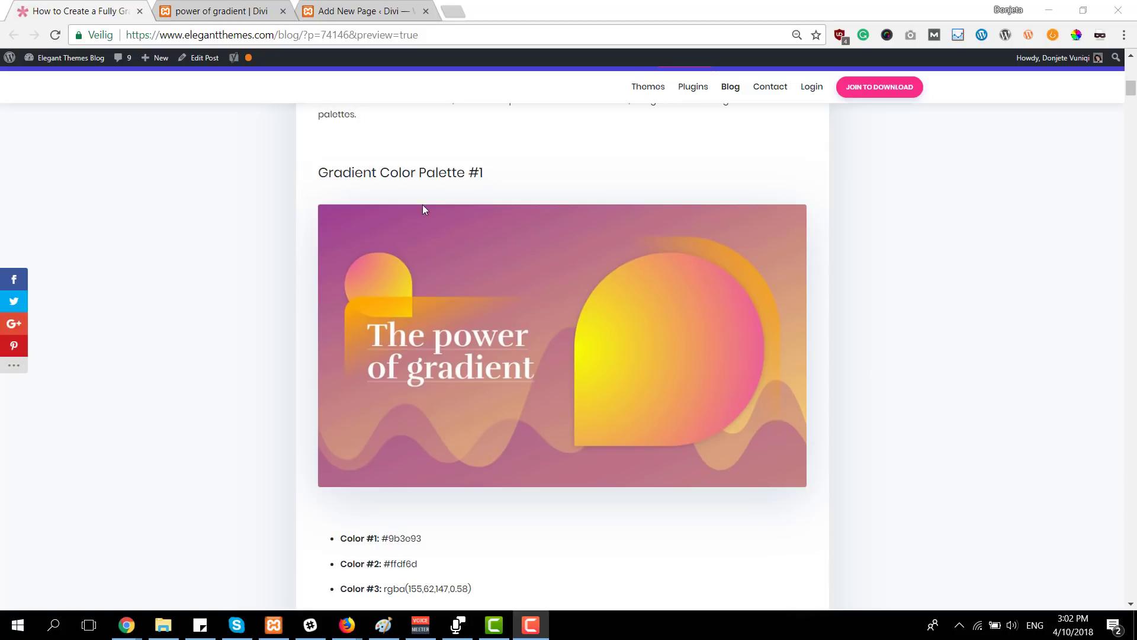
scroll(542, 272, down, 1)
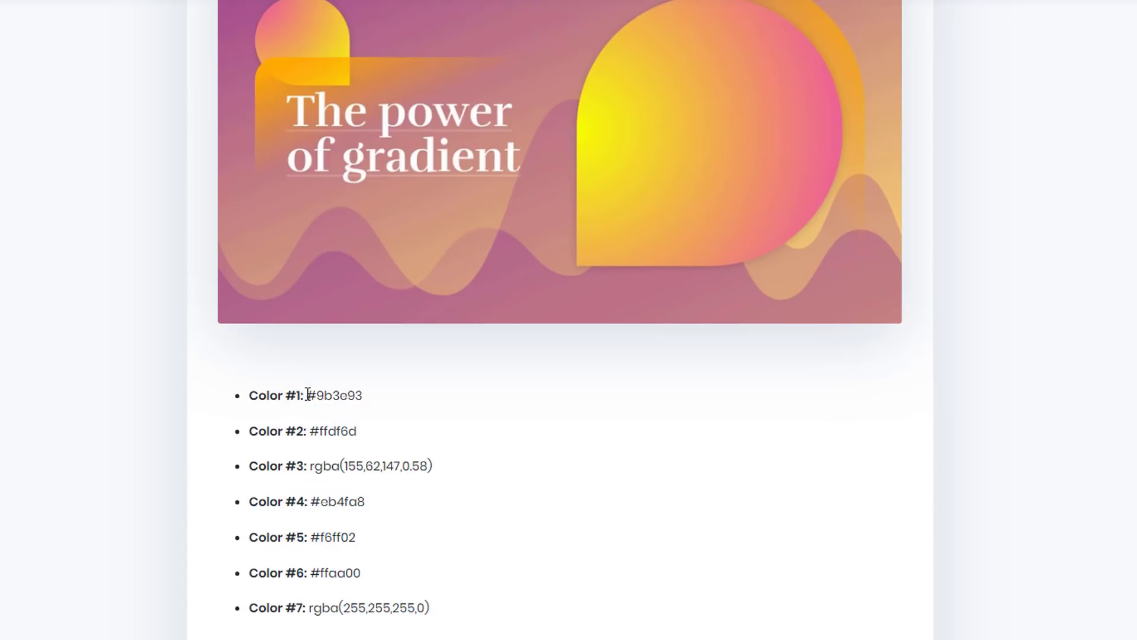
scroll(315, 434, down, 8)
scroll(267, 98, up, 3)
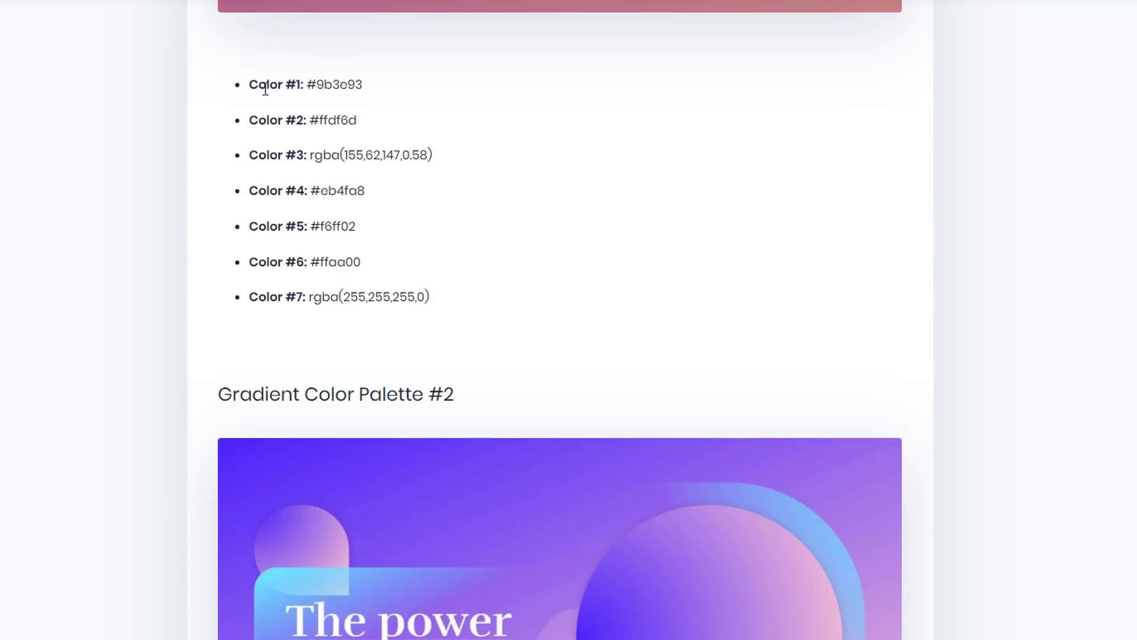
scroll(367, 164, down, 9)
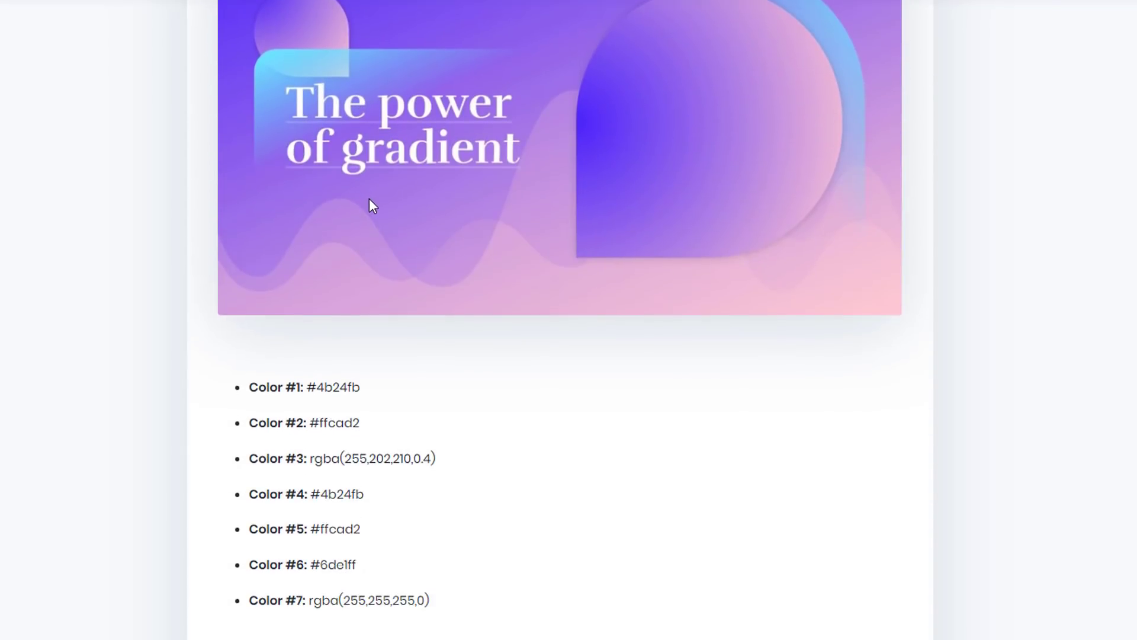
scroll(381, 237, up, 2)
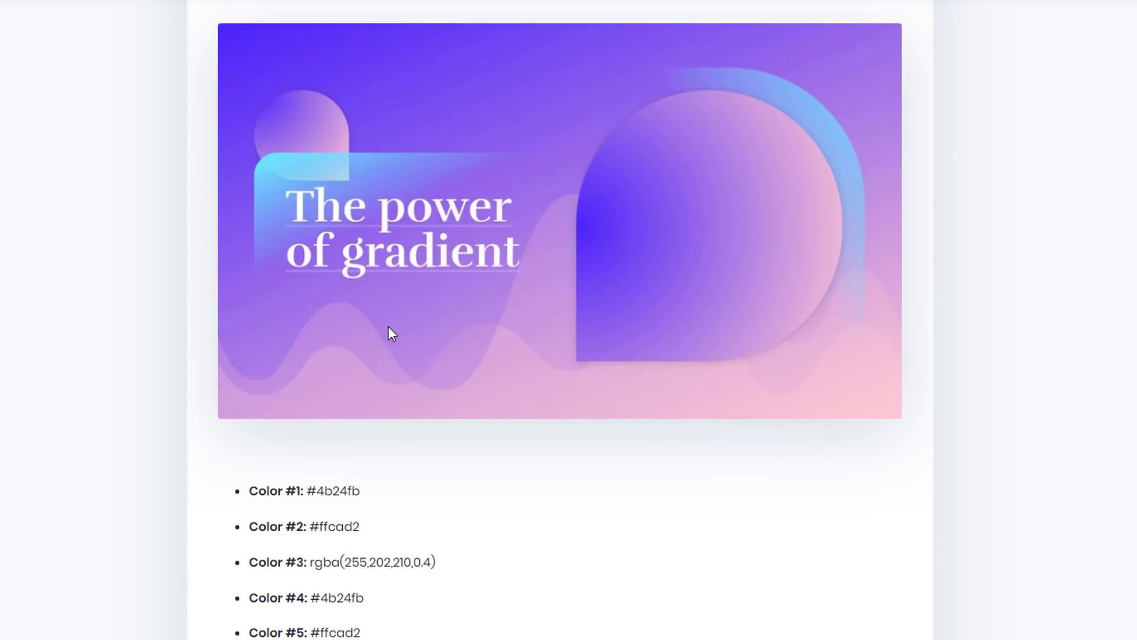
scroll(389, 333, up, 14)
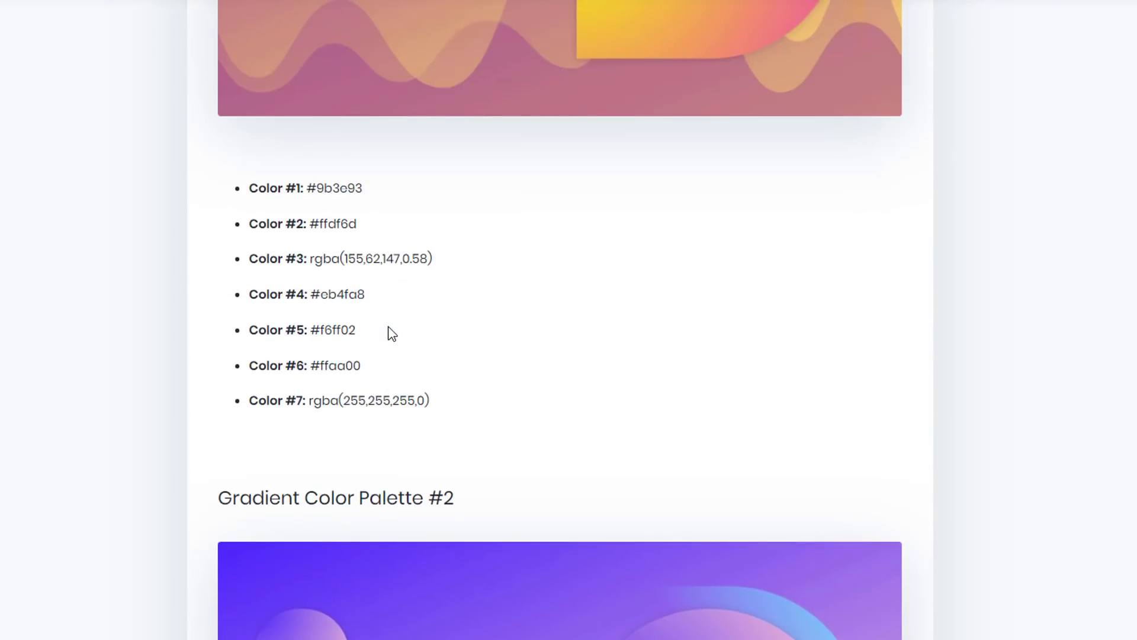
scroll(389, 327, down, 17)
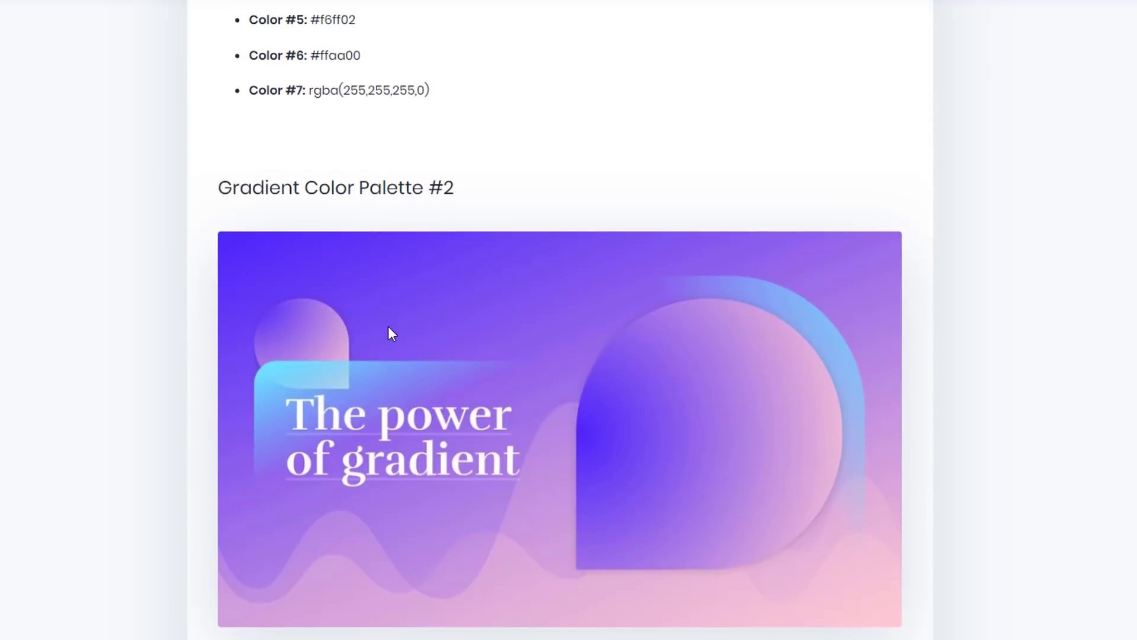
scroll(391, 333, down, 9)
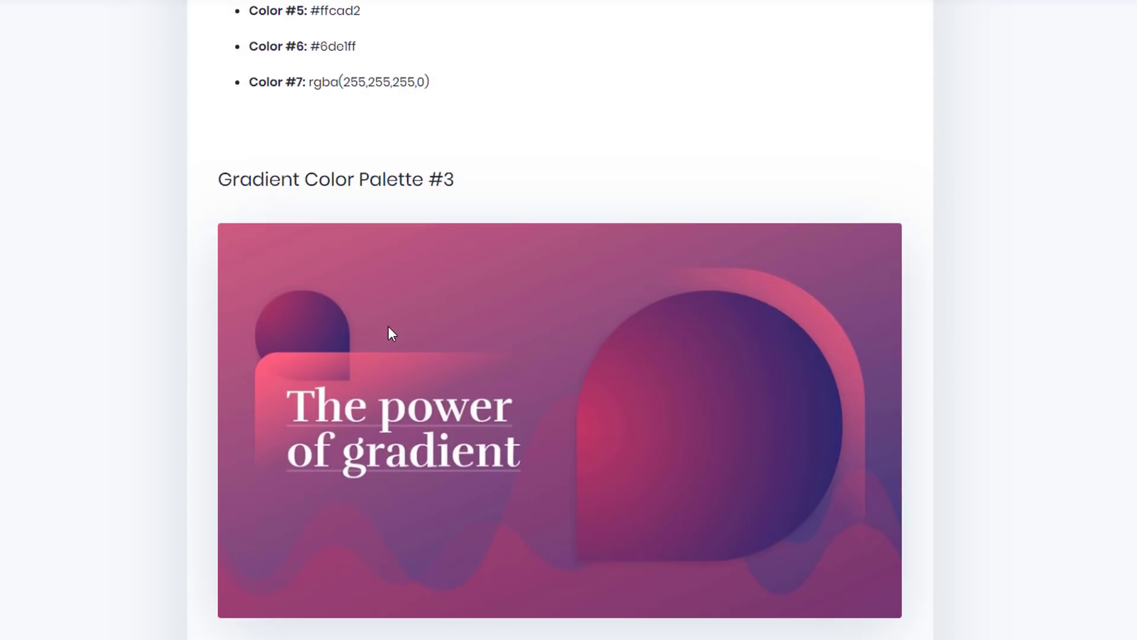
scroll(389, 327, down, 7)
scroll(389, 327, up, 14)
scroll(391, 332, up, 15)
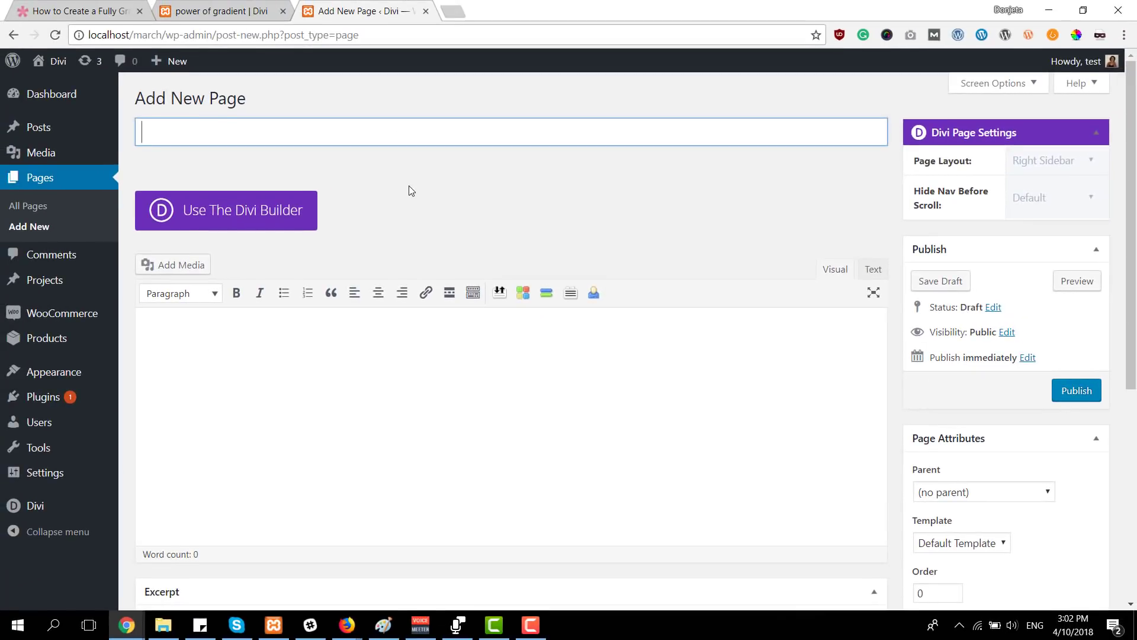
- Publish the new page under the title "gradient" and open it in the Visual Builder
text(gradient)
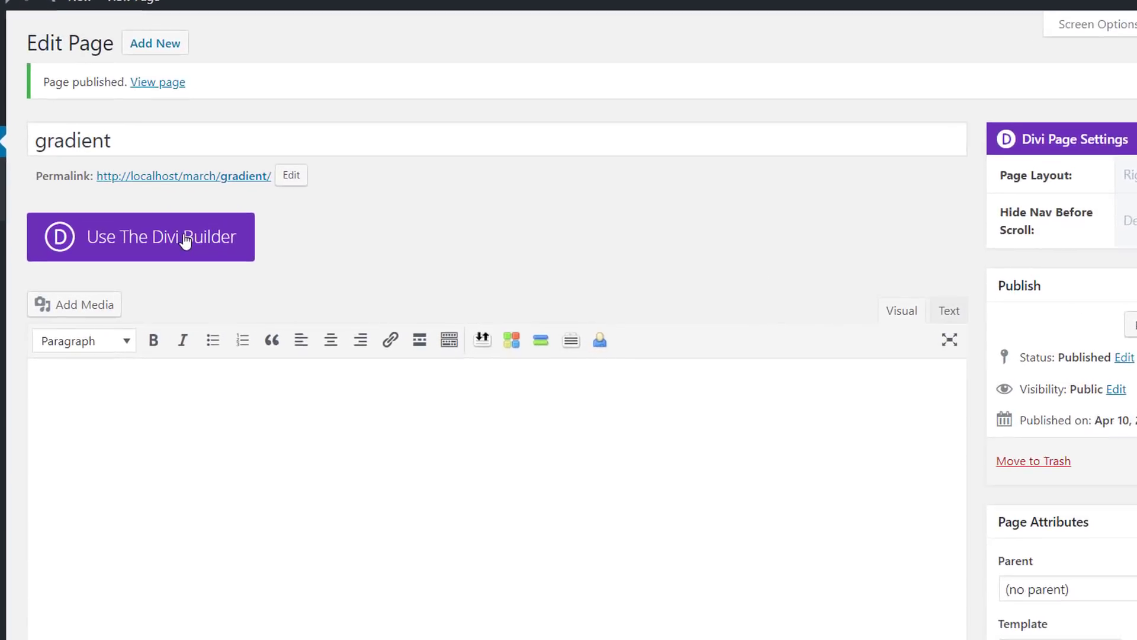
click(249, 253)
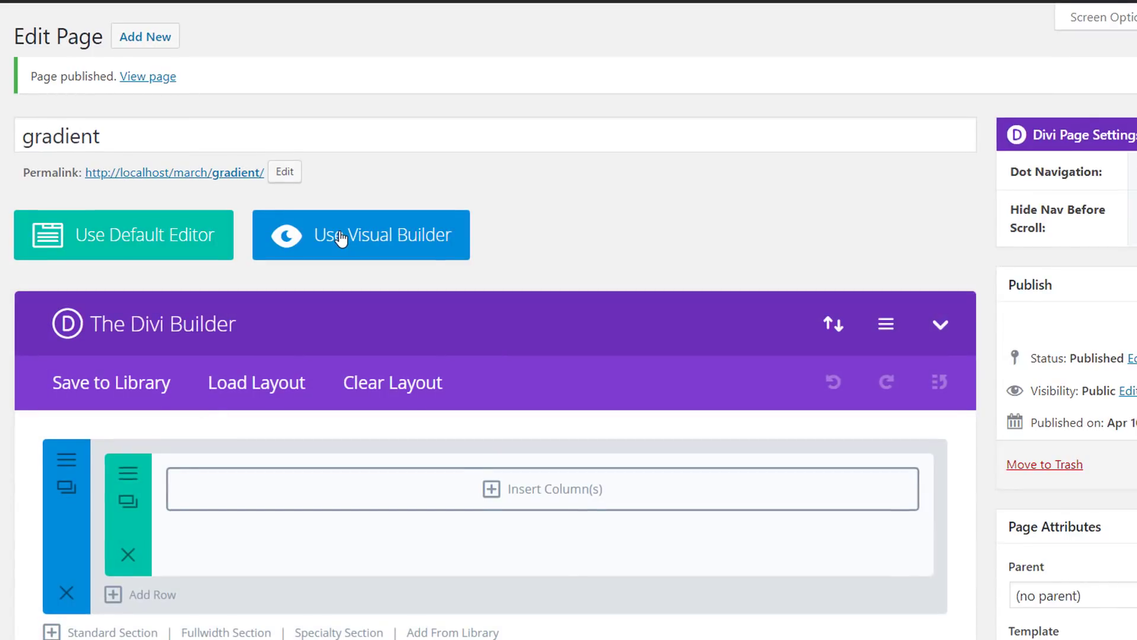
click(340, 237)
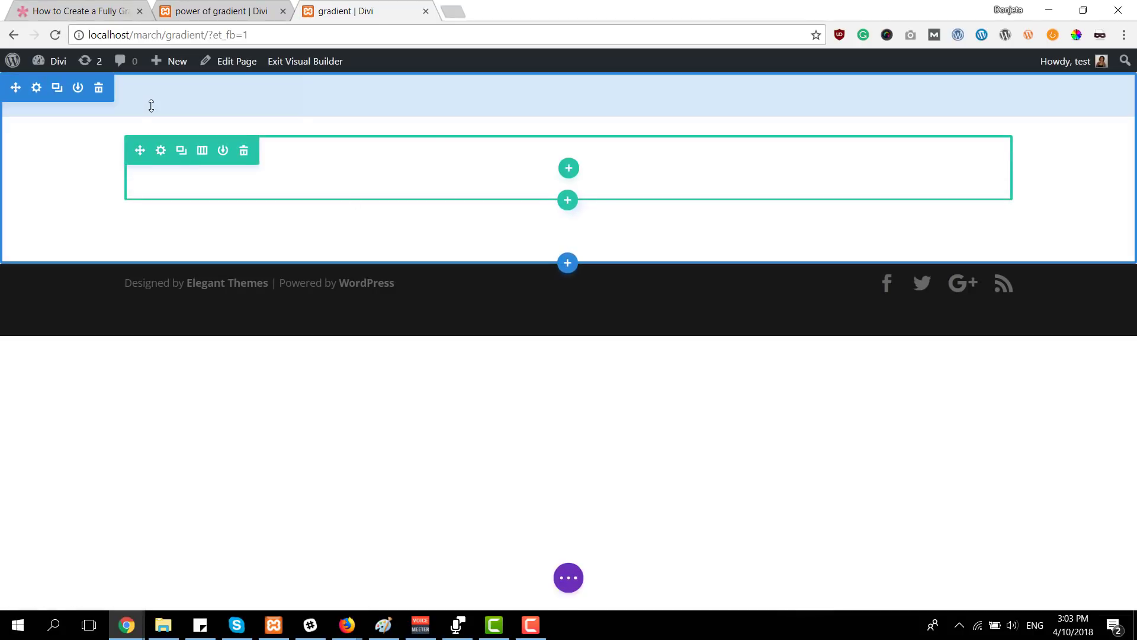
- Give the section a gradient background with its first colour set to #9b3e93, copied from Gradient Color Palette #1 in the blog post
click(36, 87)
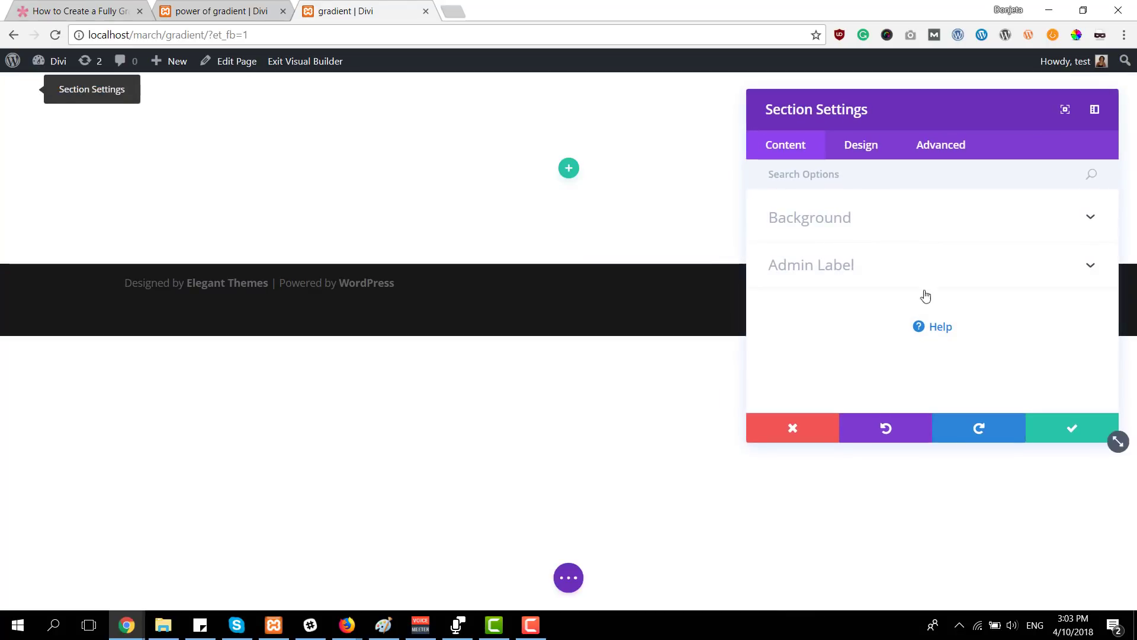
click(895, 222)
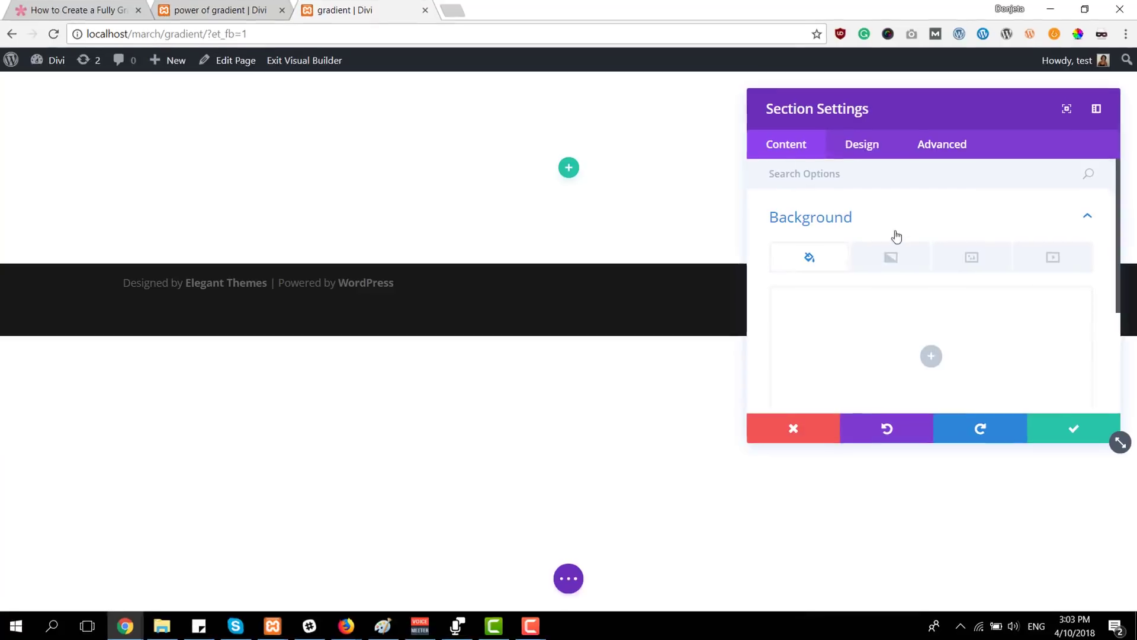
click(891, 257)
scroll(888, 274, down, 1)
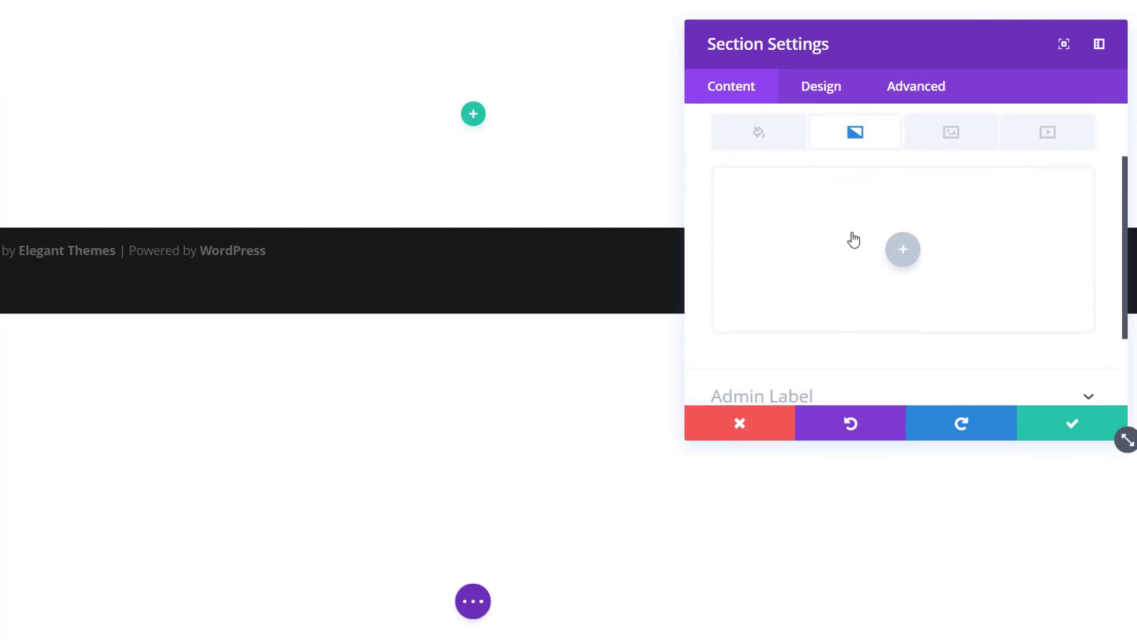
click(853, 239)
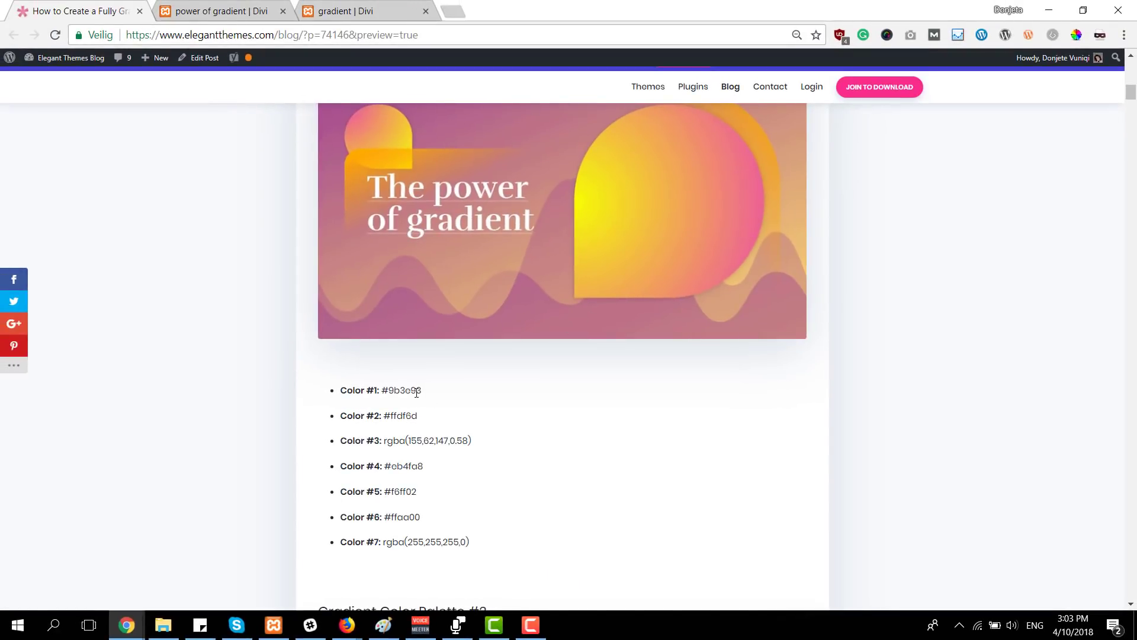
drag(419, 391, 389, 391)
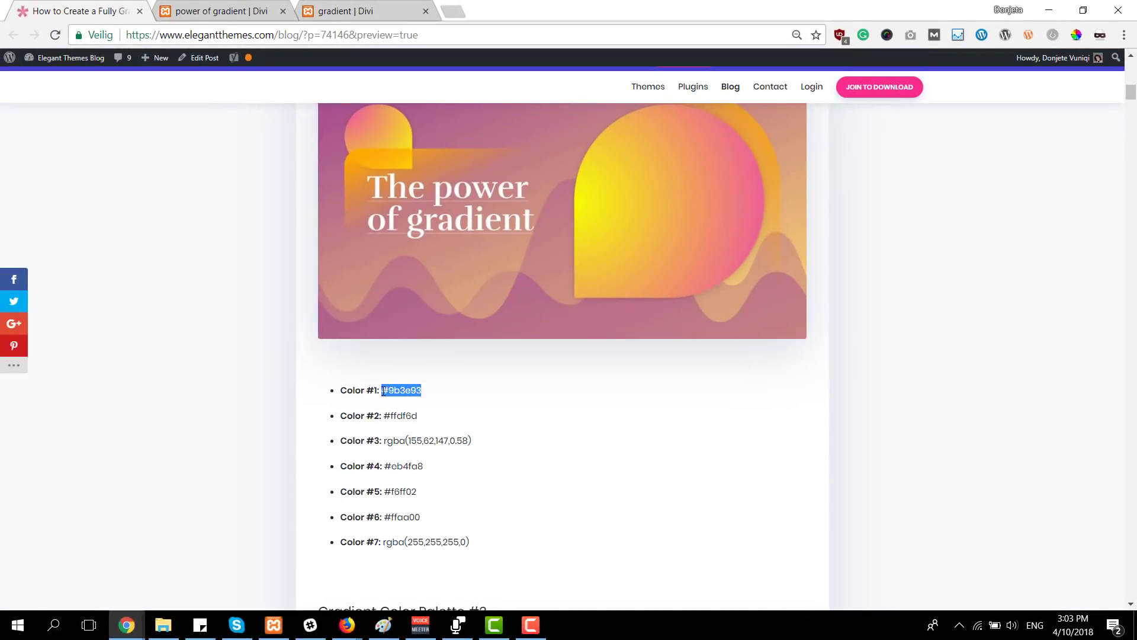
click(385, 11)
click(904, 386)
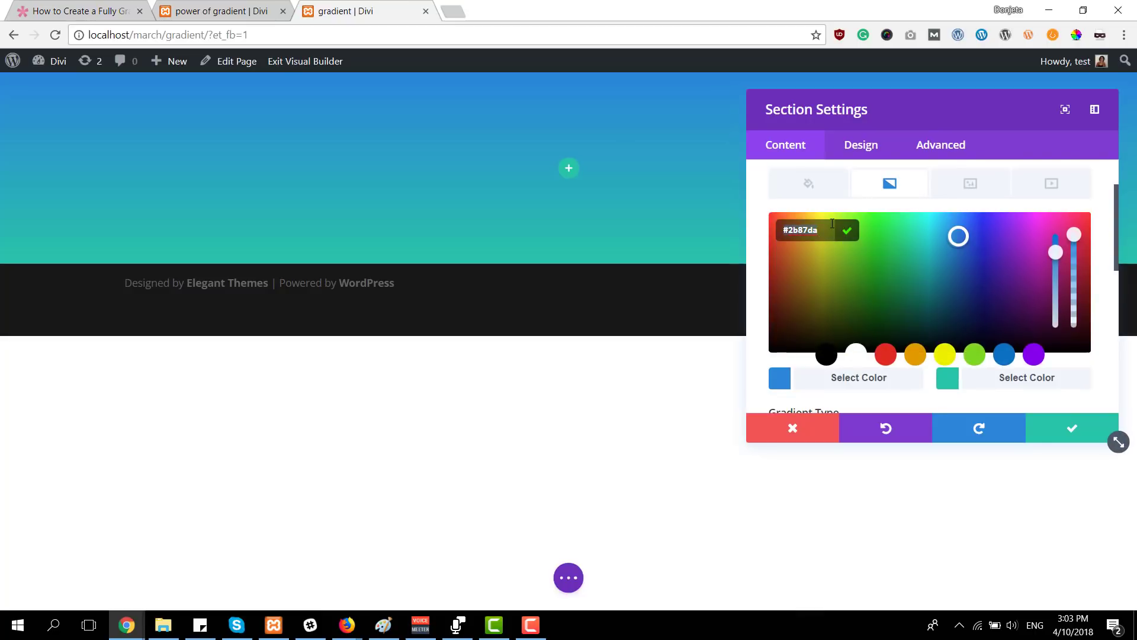
text(#9b3e93)
- Set the section gradient's second colour to #ffdf6d, copied from the blog post's palette, and its direction to 160deg
click(77, 11)
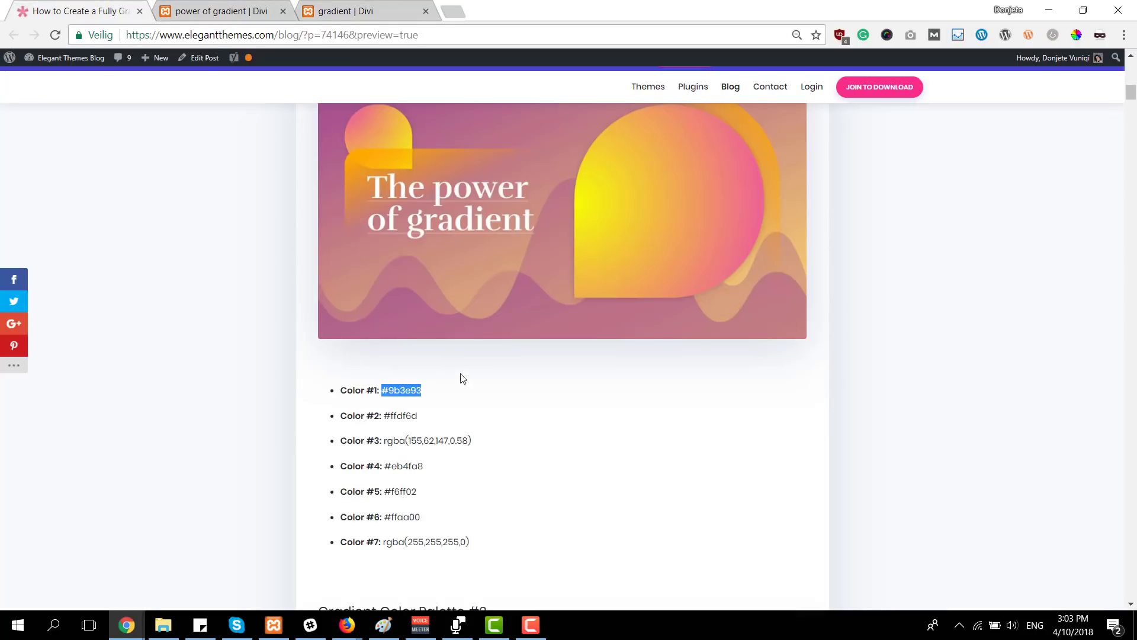
drag(421, 415, 385, 416)
key(ctrl+c)
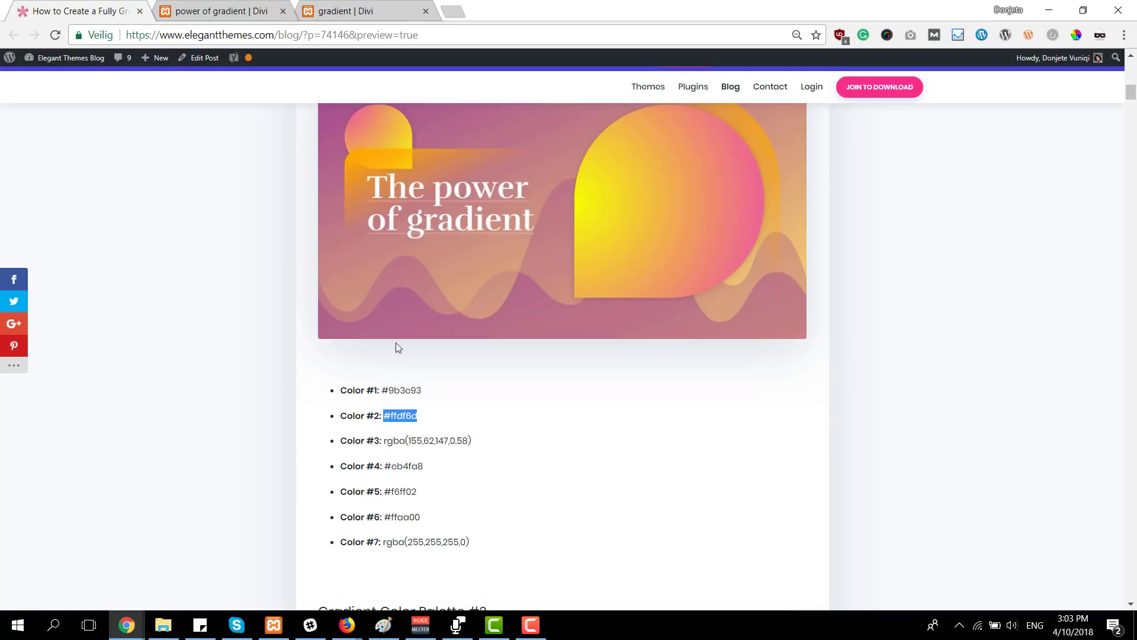
click(393, 6)
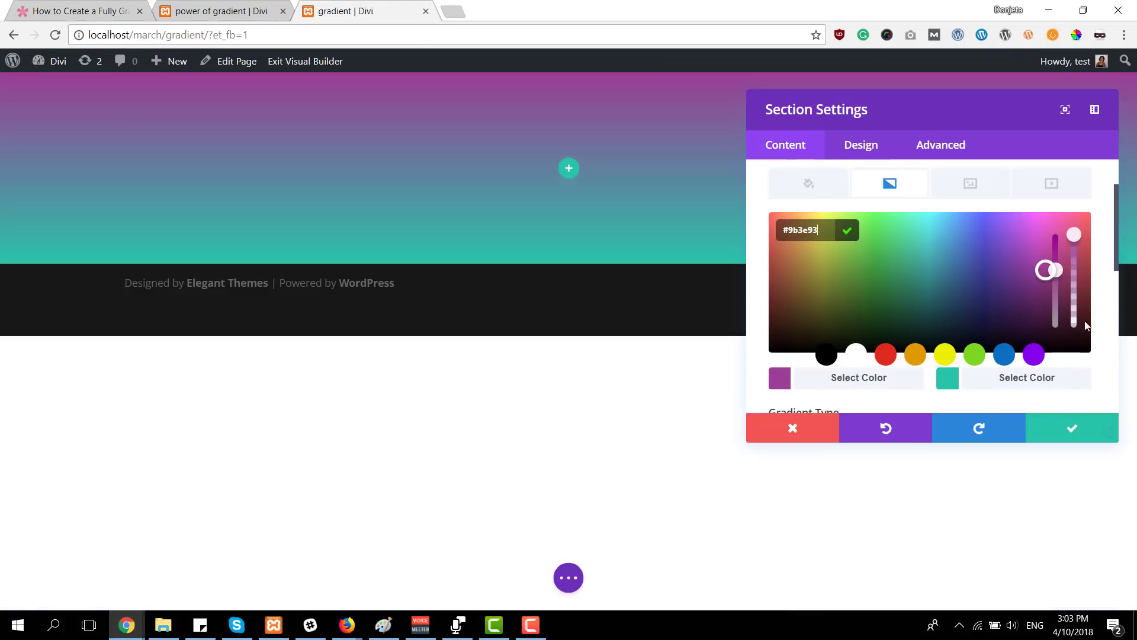
click(1011, 384)
triple_click(808, 230)
key(ctrl+v)
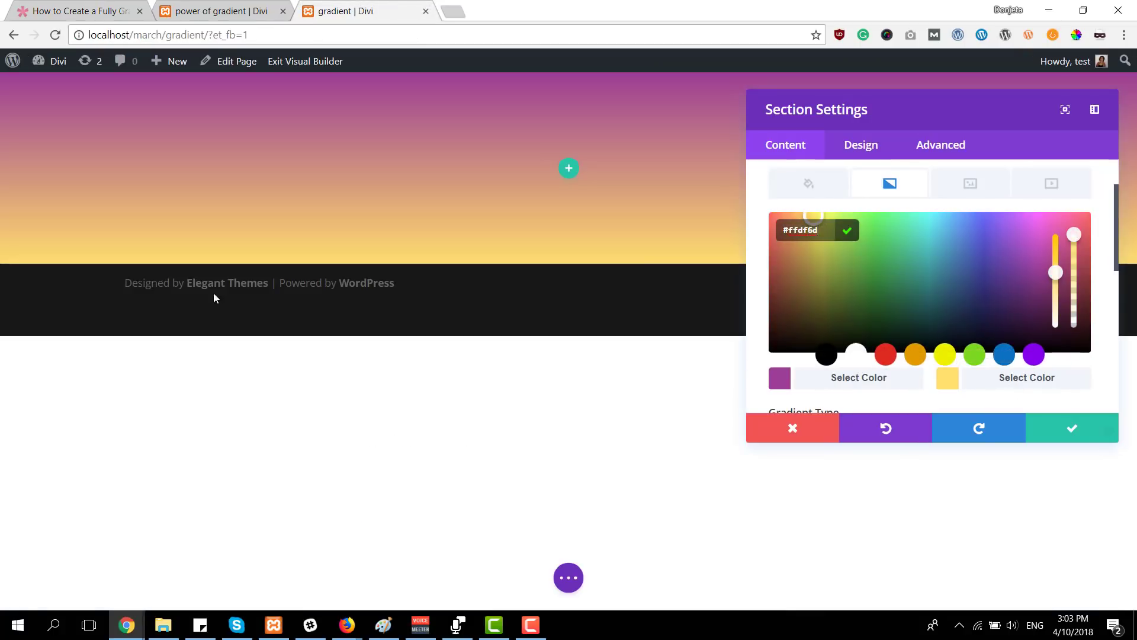
scroll(868, 308, down, 3)
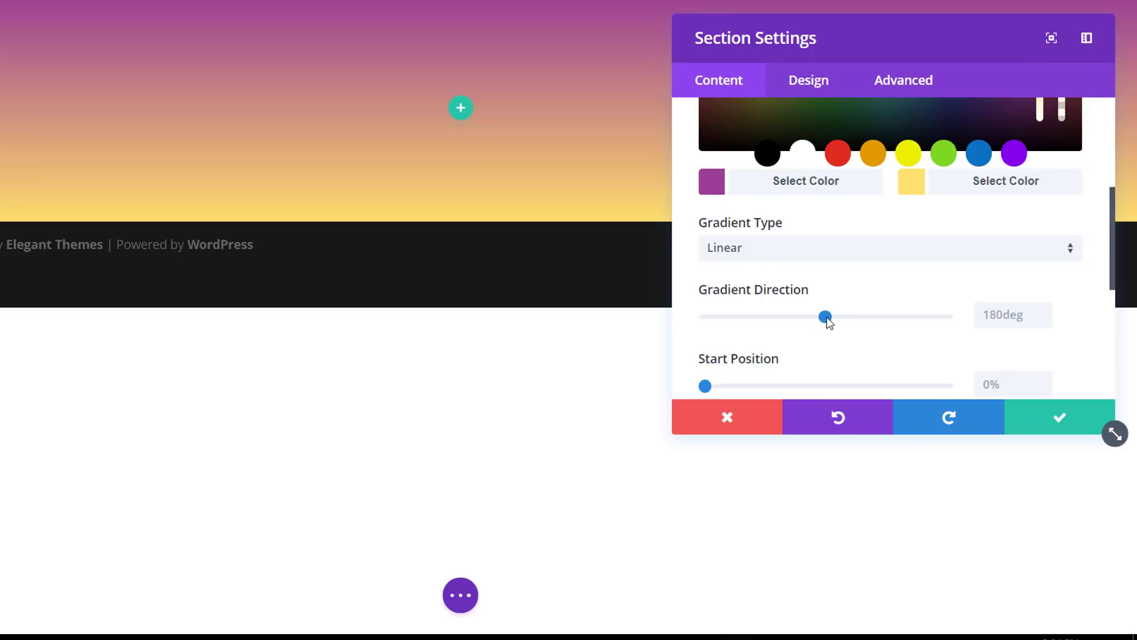
drag(827, 321, 812, 318)
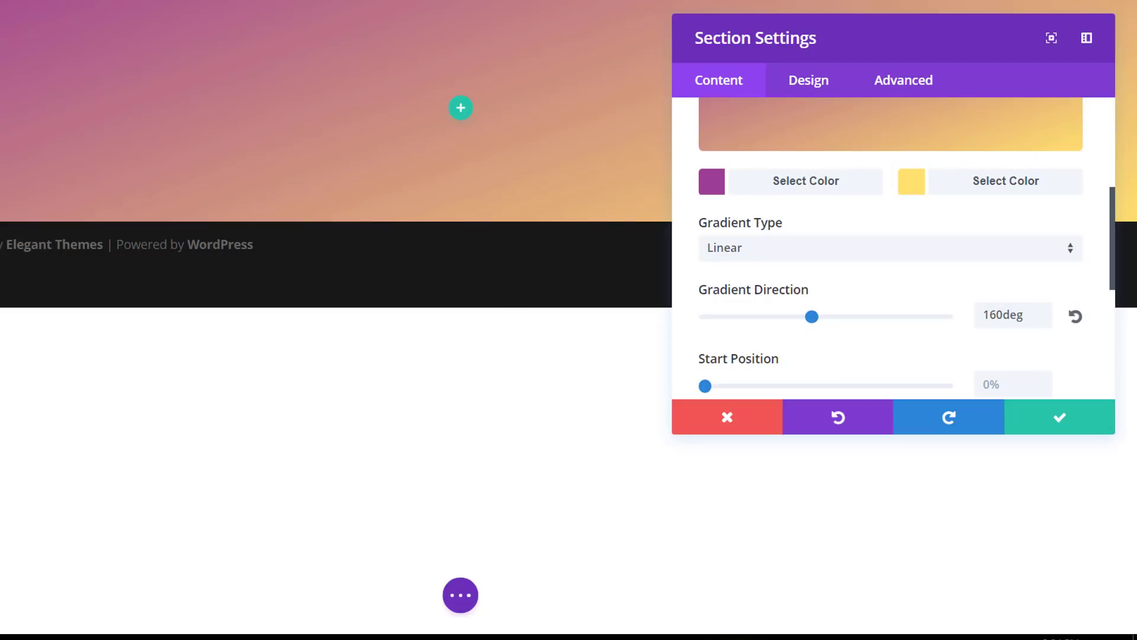
- Add a bottom divider to the section using the layered, semi-transparent wave style with one tall central hump
click(833, 87)
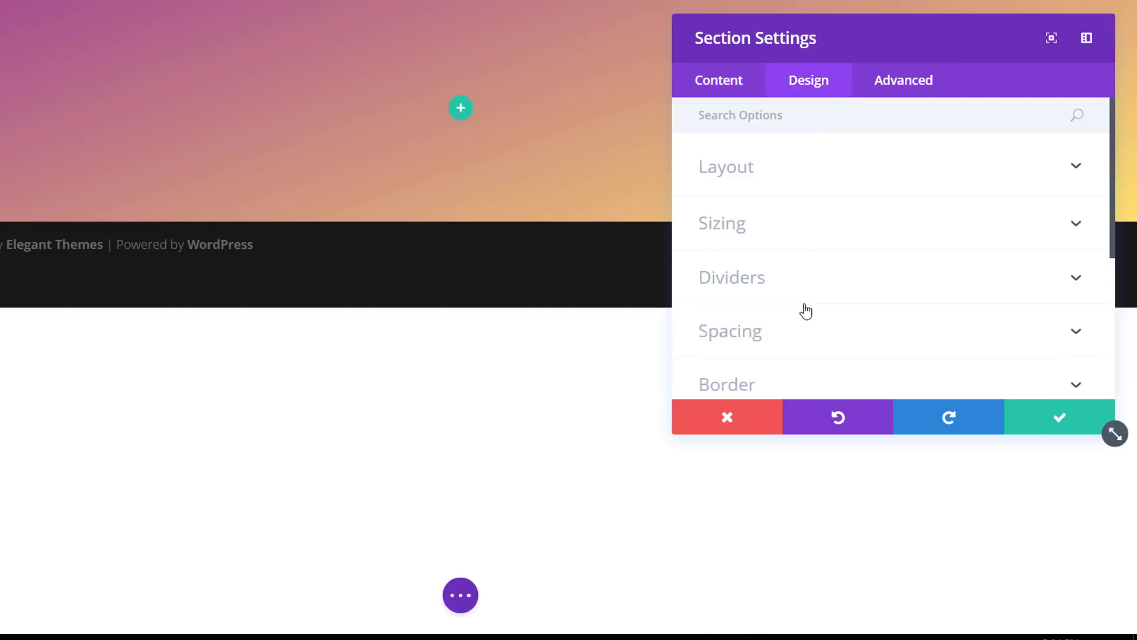
click(811, 286)
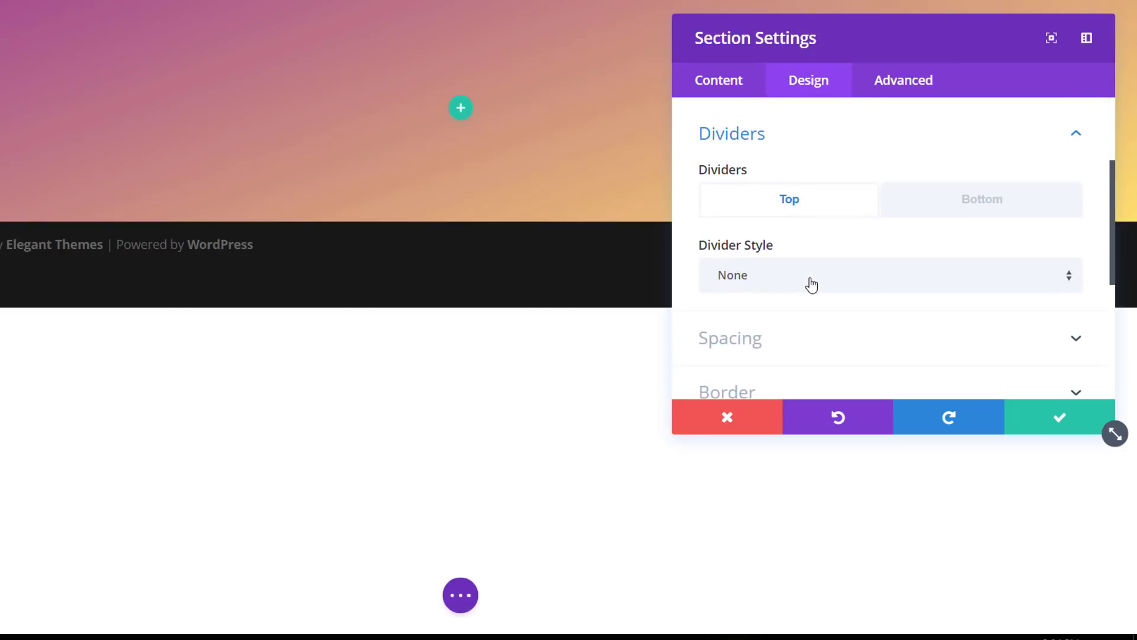
click(991, 202)
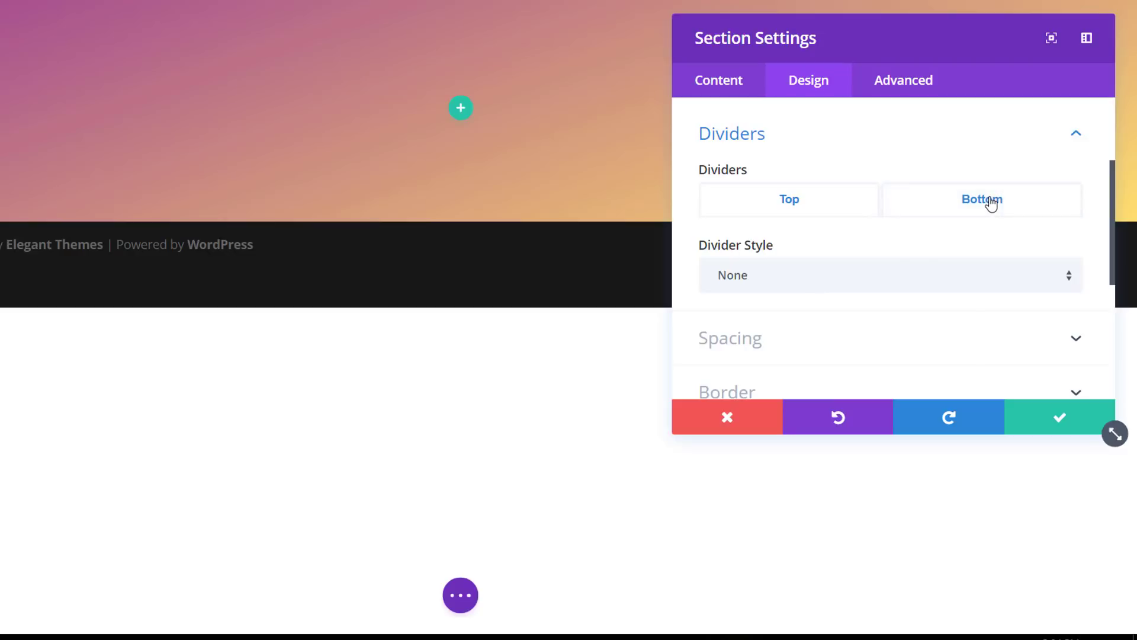
click(956, 292)
scroll(958, 326, down, 5)
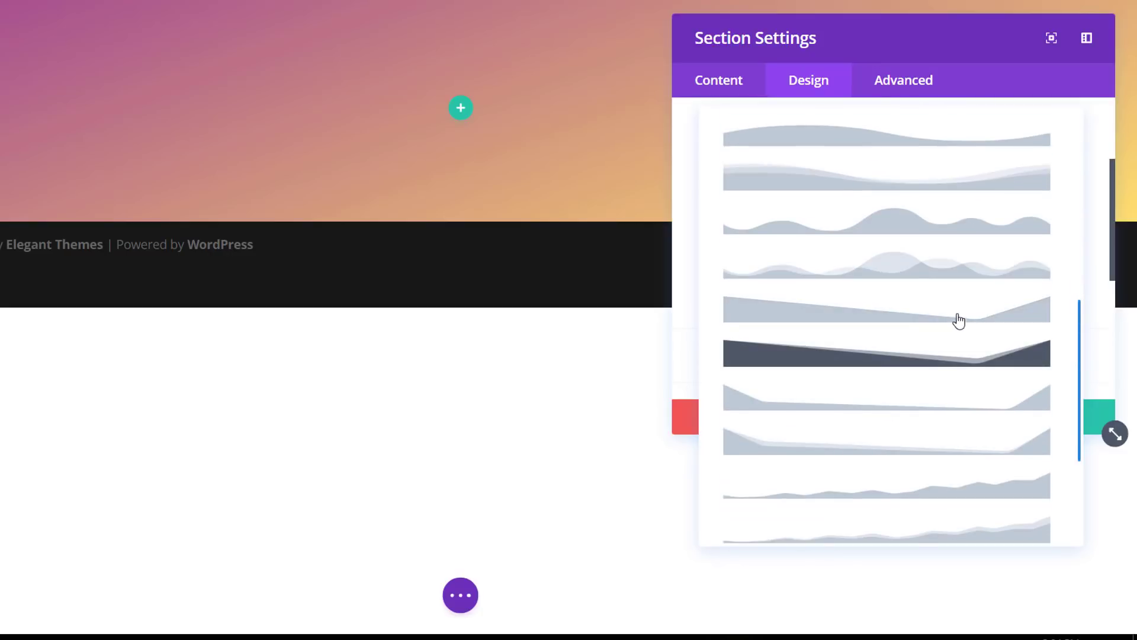
click(921, 277)
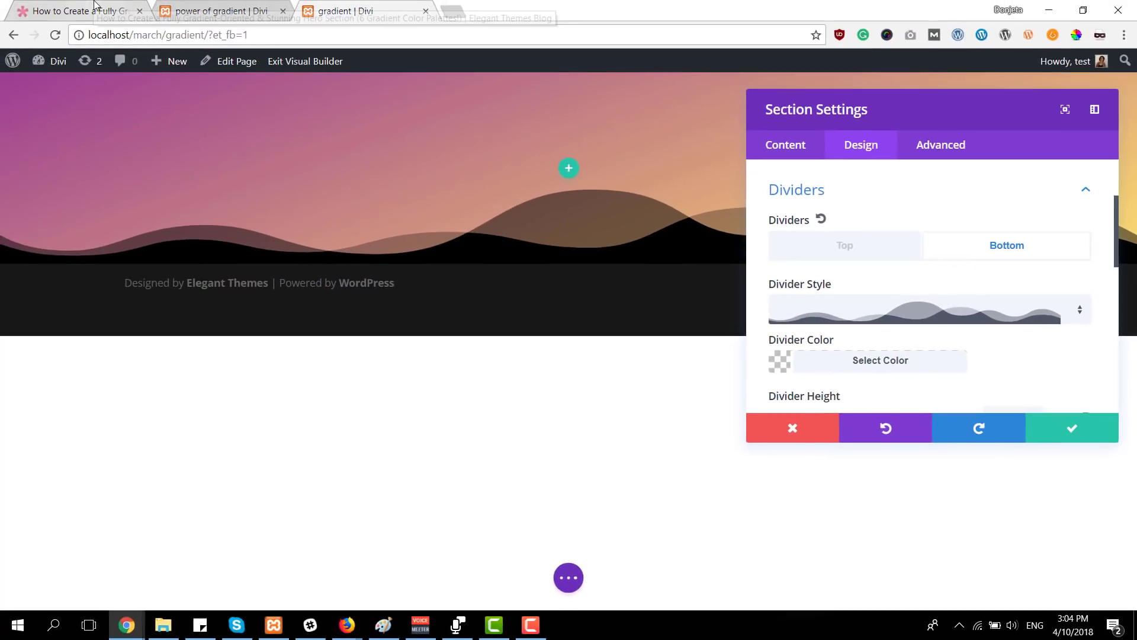
- Set the bottom divider's colour to rgba(155,62,147,0.58), copied from Color #3 of the blog post's first palette
click(94, 7)
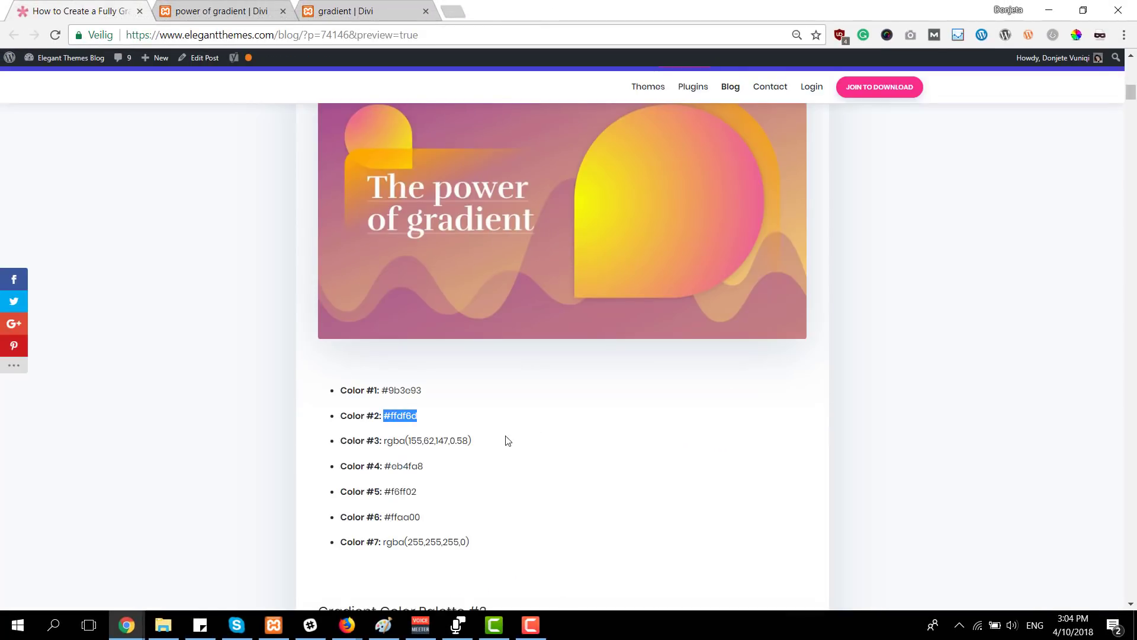
drag(474, 442, 384, 444)
key(ctrl+c)
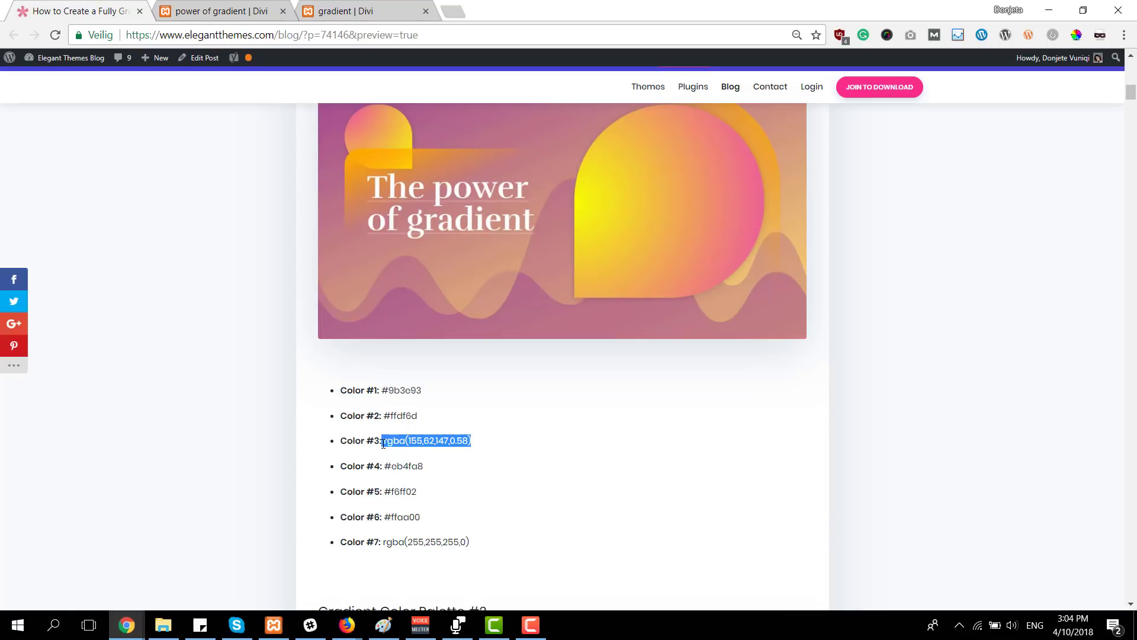
click(349, 11)
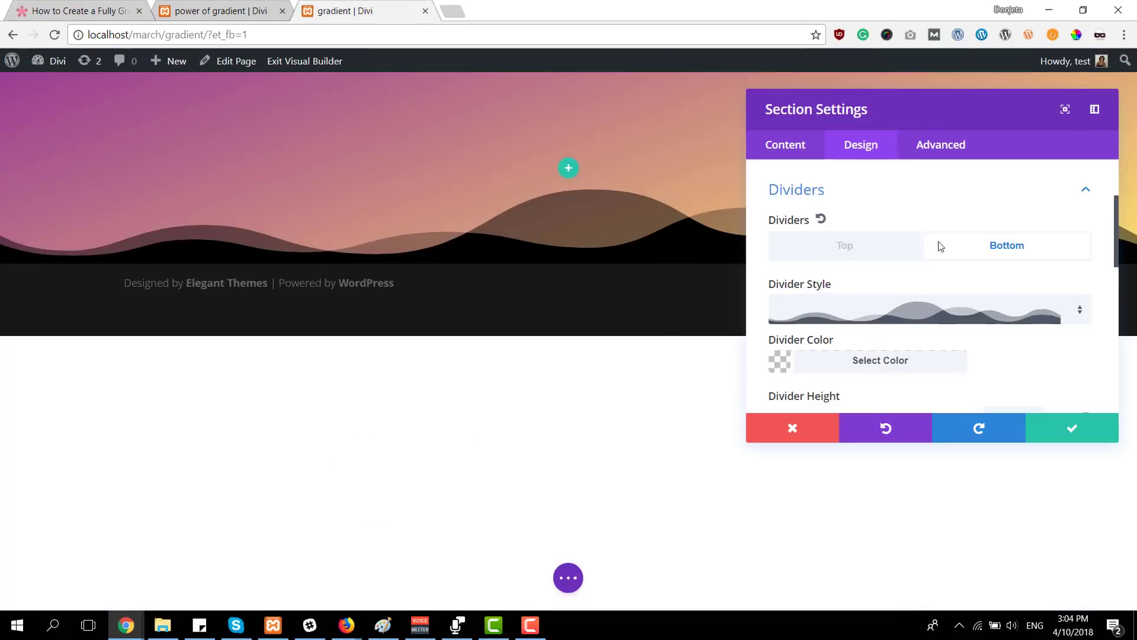
click(859, 358)
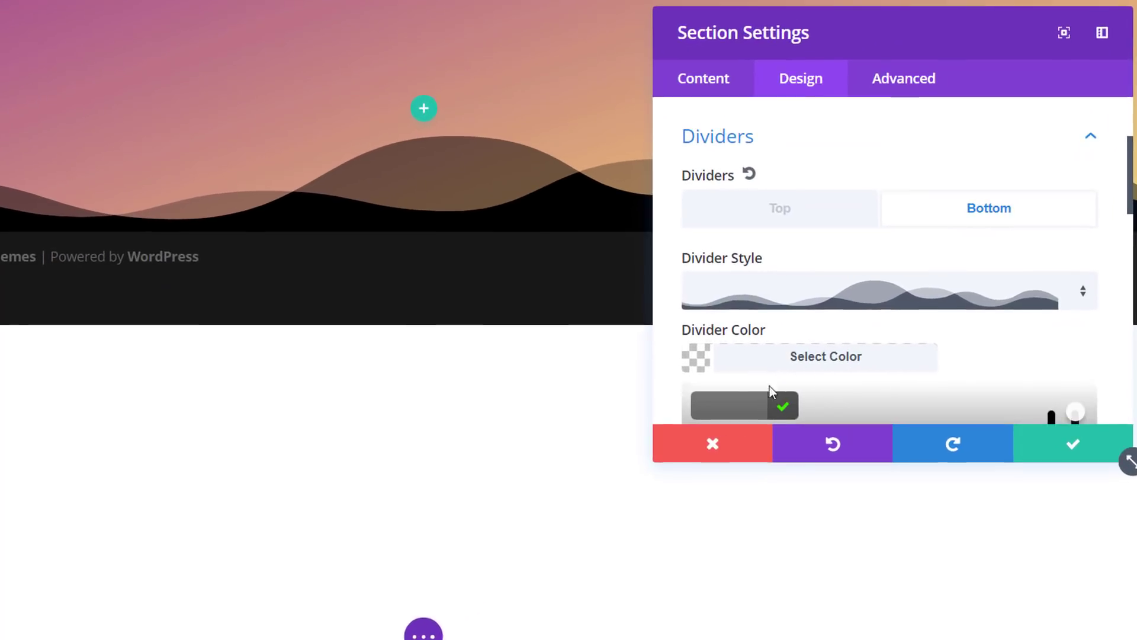
click(770, 393)
key(ctrl+v)
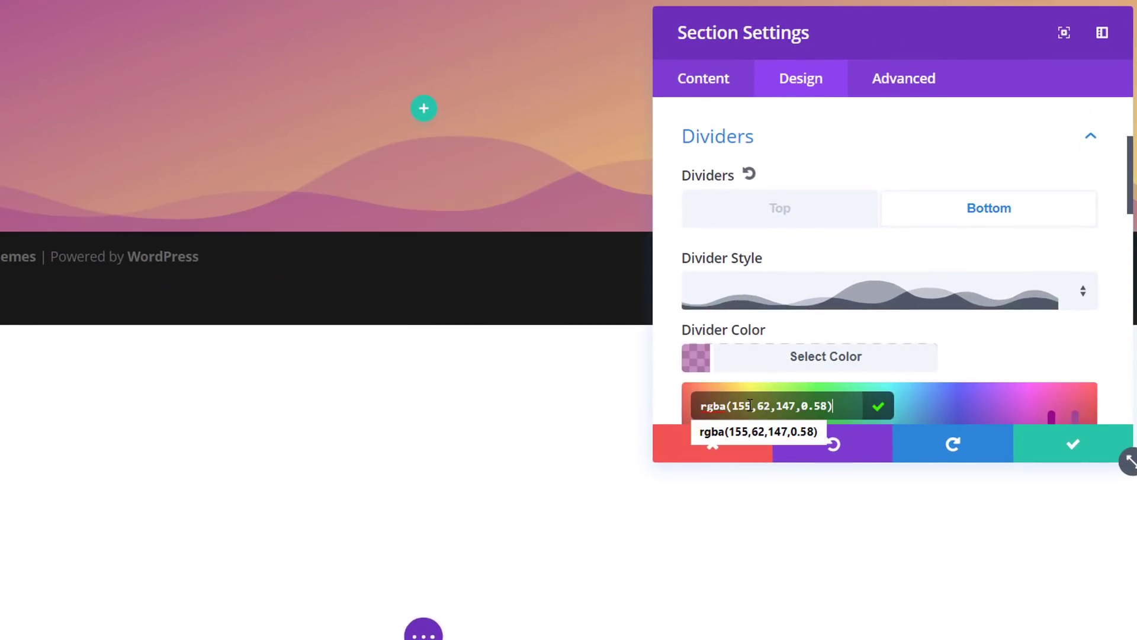
scroll(1010, 333, down, 11)
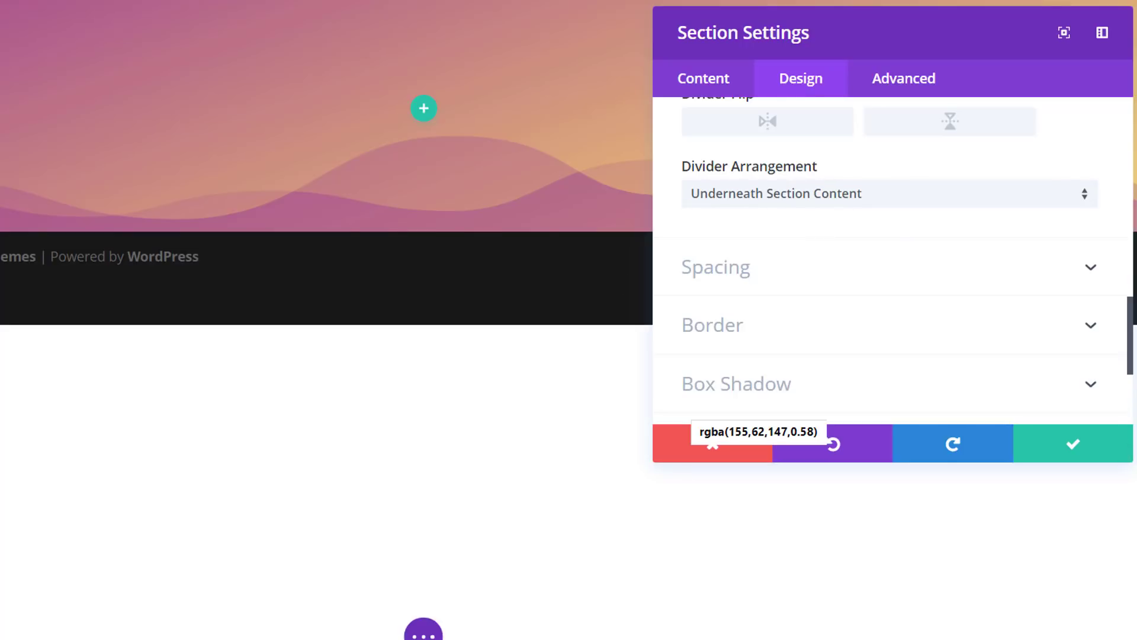
- Set the section's custom padding to 100px at the top and 100px at the bottom, and save the section settings
click(854, 278)
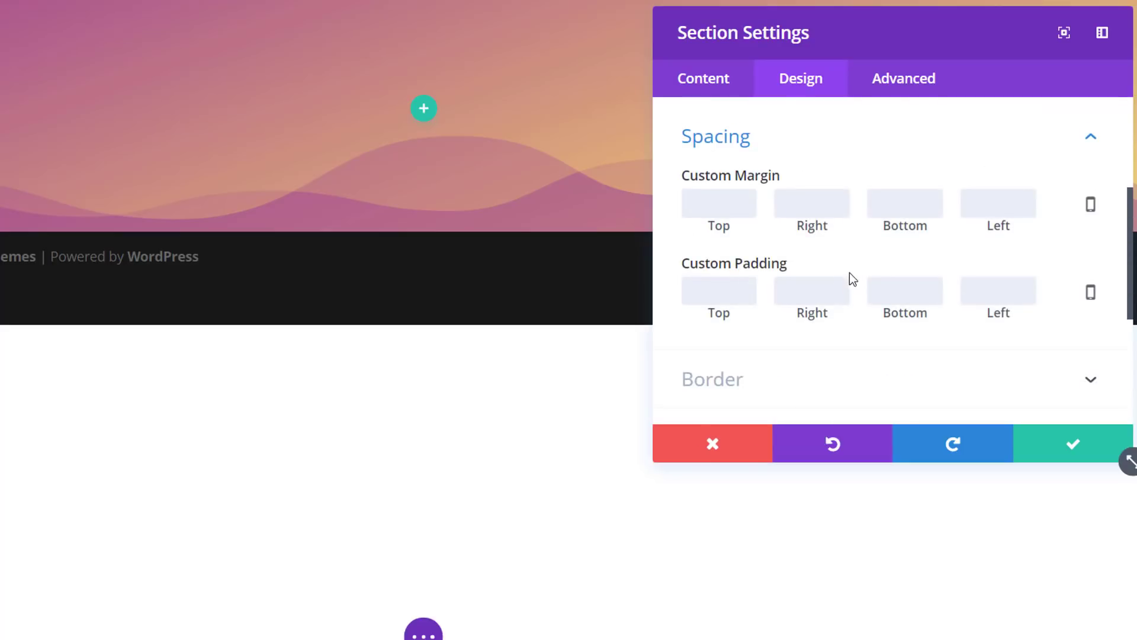
click(722, 298)
text(100)
click(894, 291)
text(100)
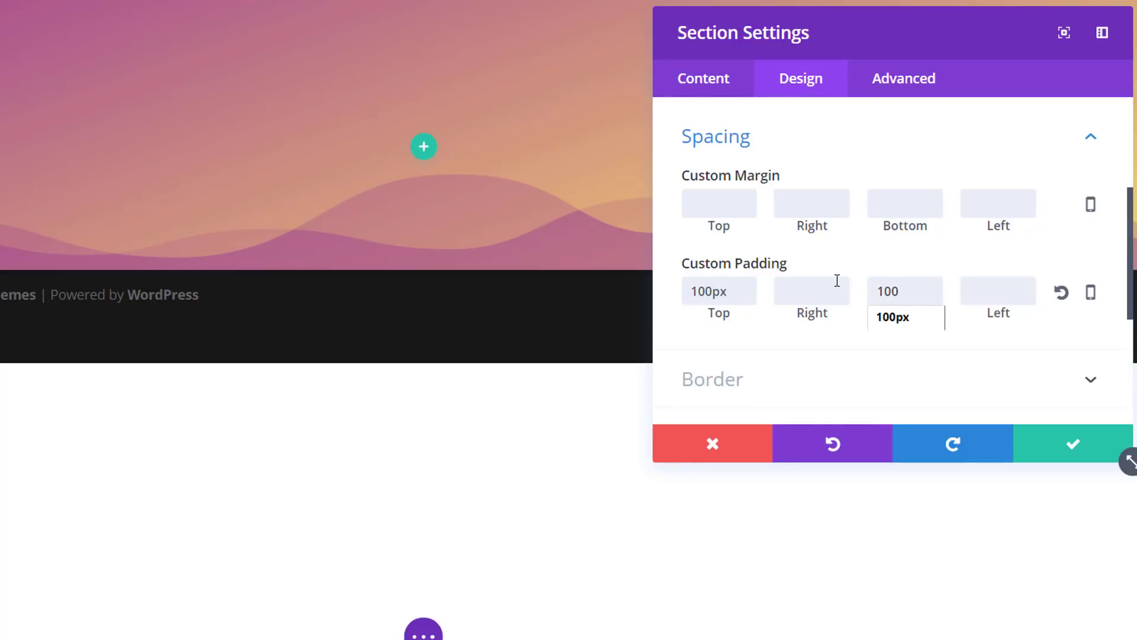
click(1100, 255)
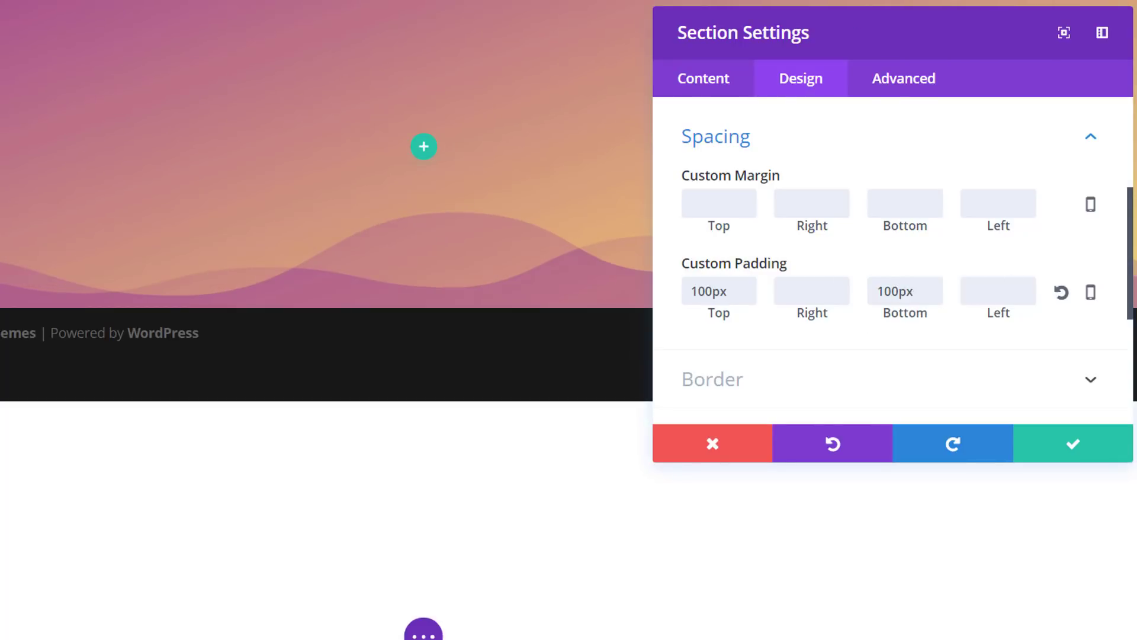
click(1084, 456)
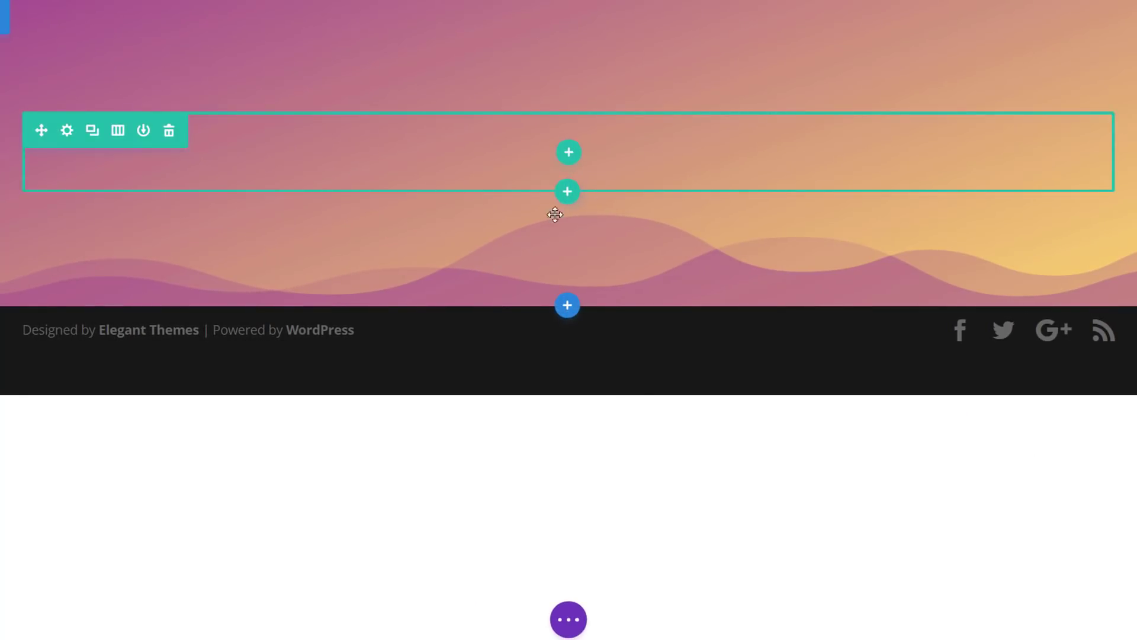
- Insert a row with two equal columns in the section, without adding a module yet
click(569, 156)
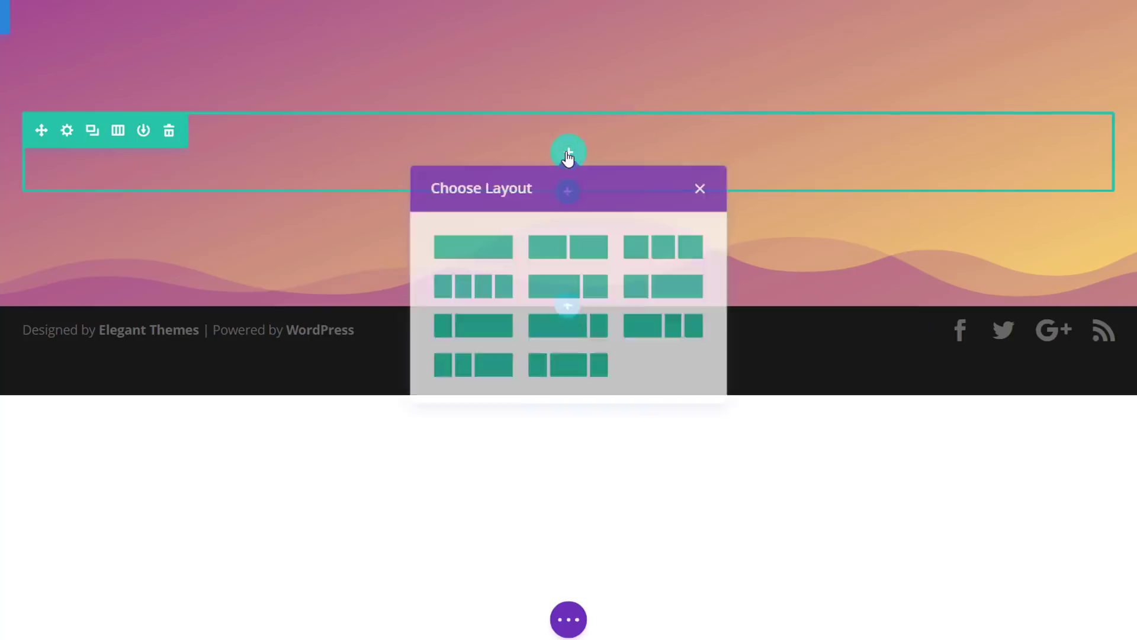
click(564, 265)
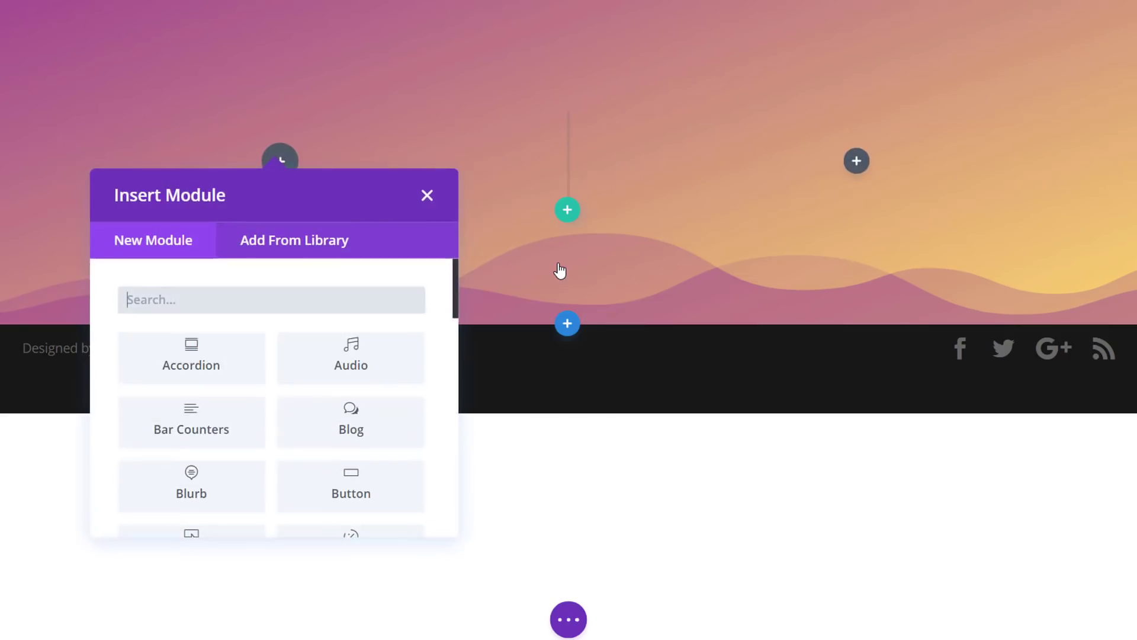
click(425, 196)
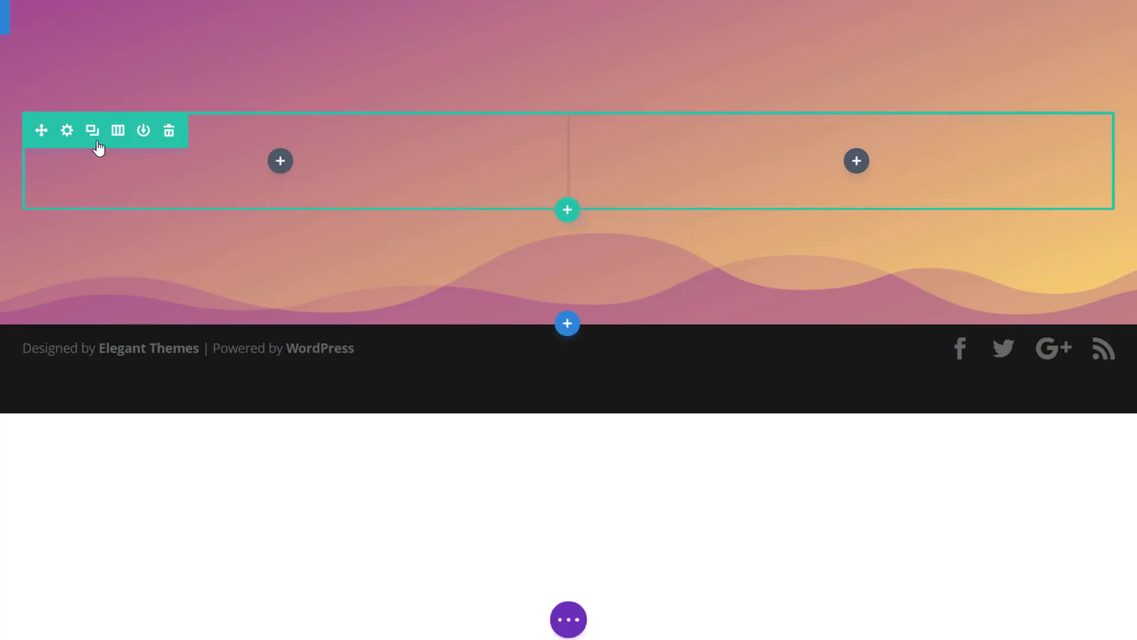
- Add a gradient background to column 2 in the settings of the two-column row
click(67, 130)
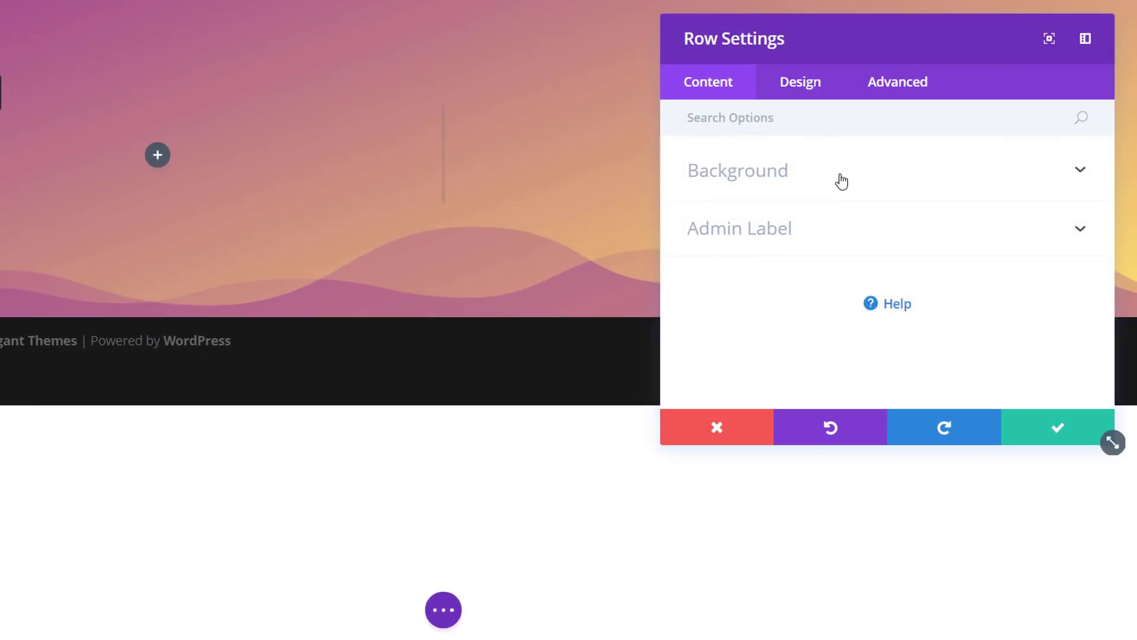
click(841, 180)
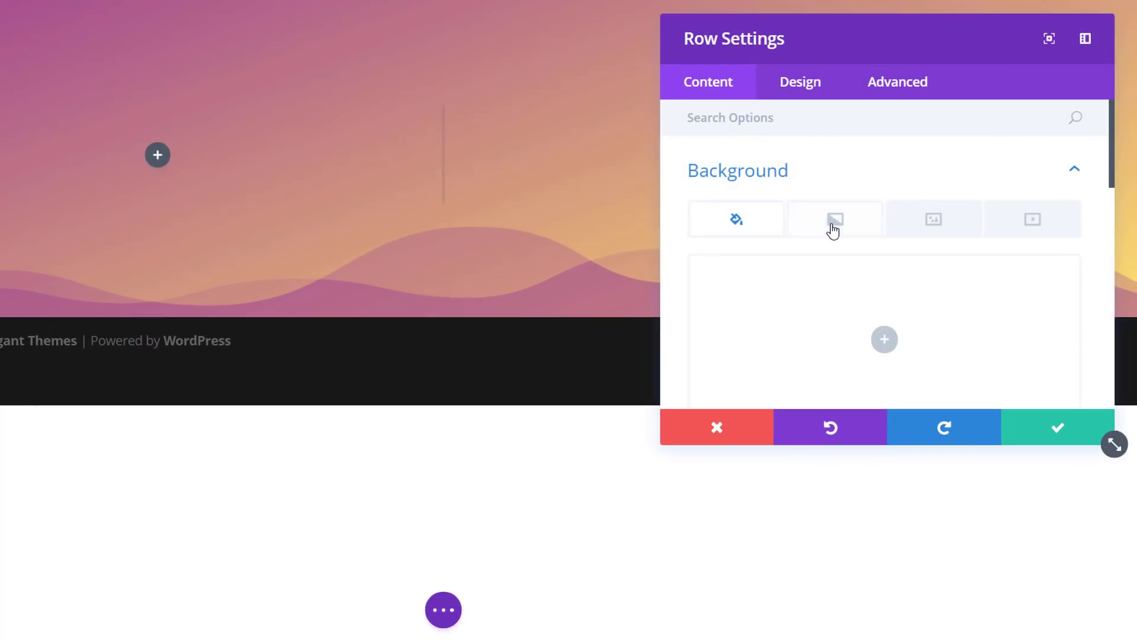
drag(826, 31, 233, 76)
scroll(294, 286, down, 5)
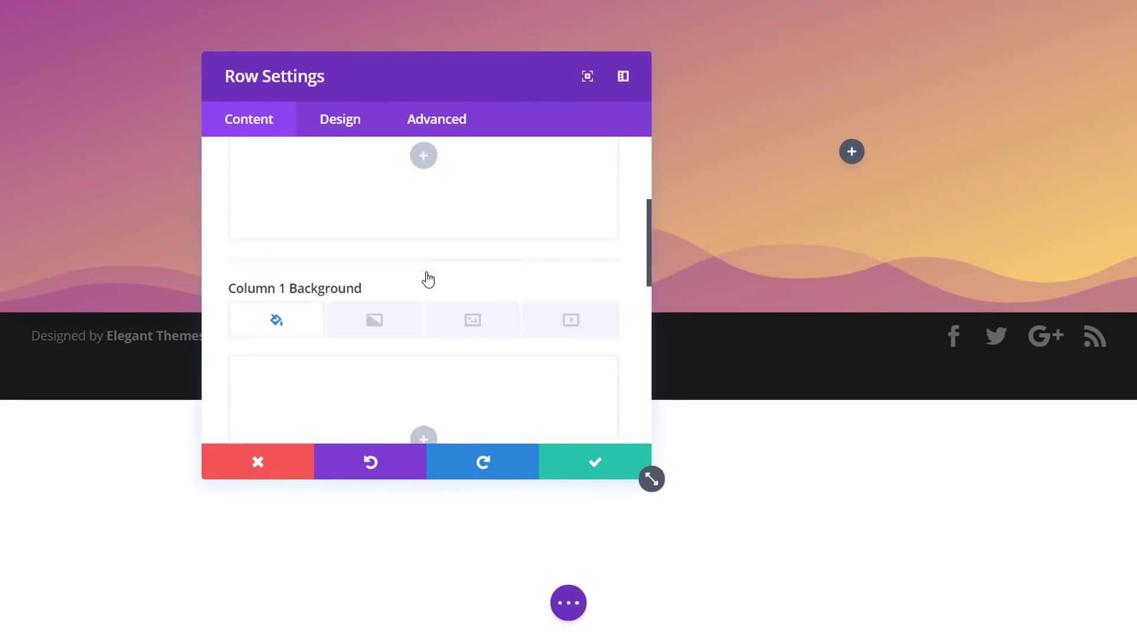
scroll(427, 279, down, 5)
scroll(414, 251, up, 2)
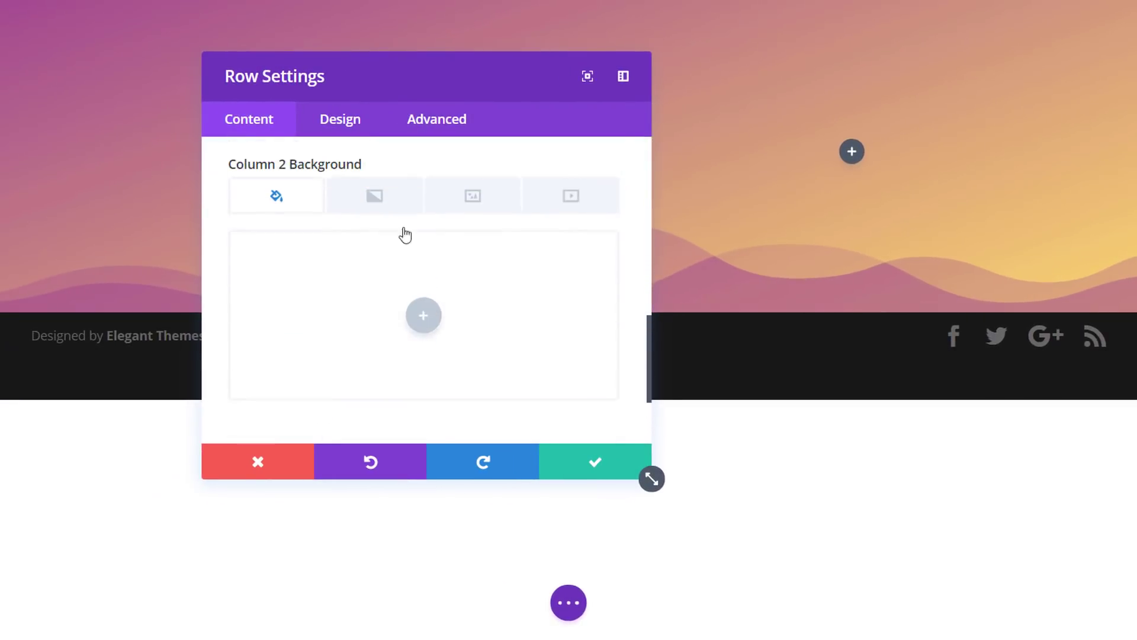
click(369, 196)
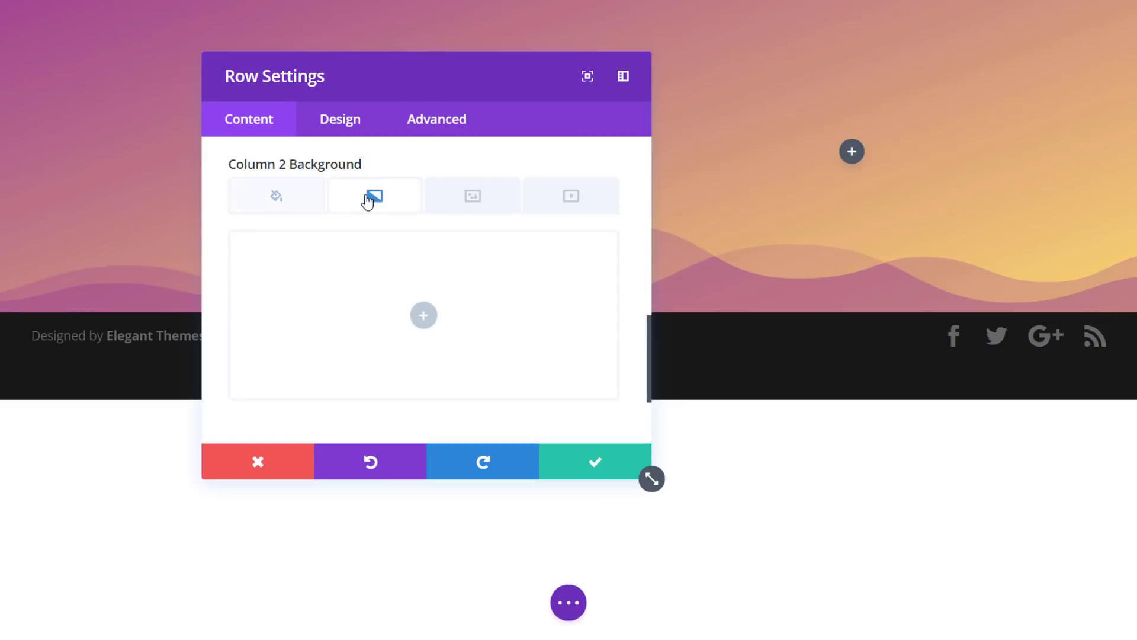
click(424, 315)
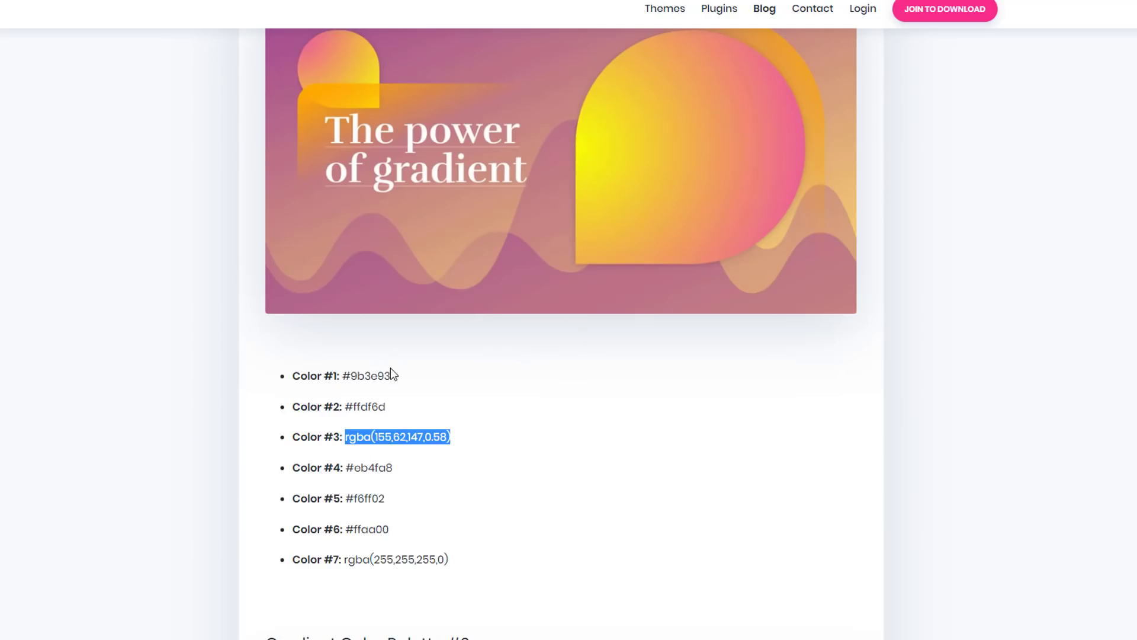
- Set the first colour of the column 2 gradient to #ffaa00, copied from Color #6 of the blog post's first palette
scroll(411, 429, down, 2)
drag(401, 438, 347, 437)
key(ctrl+c)
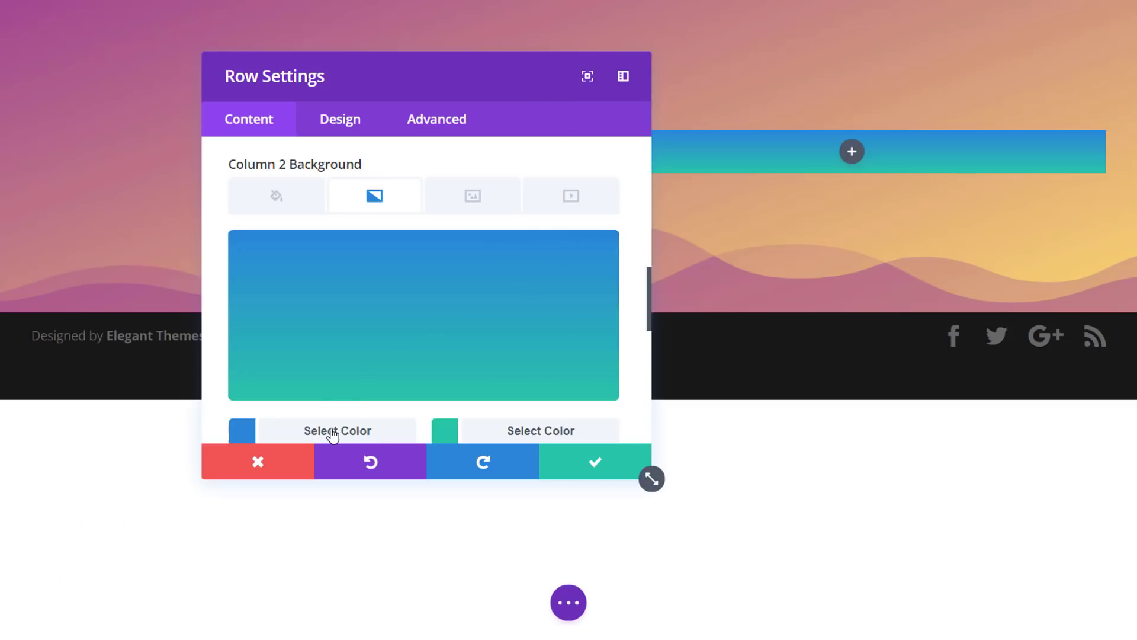
click(328, 432)
key(ctrl+a)
key(ctrl+v)
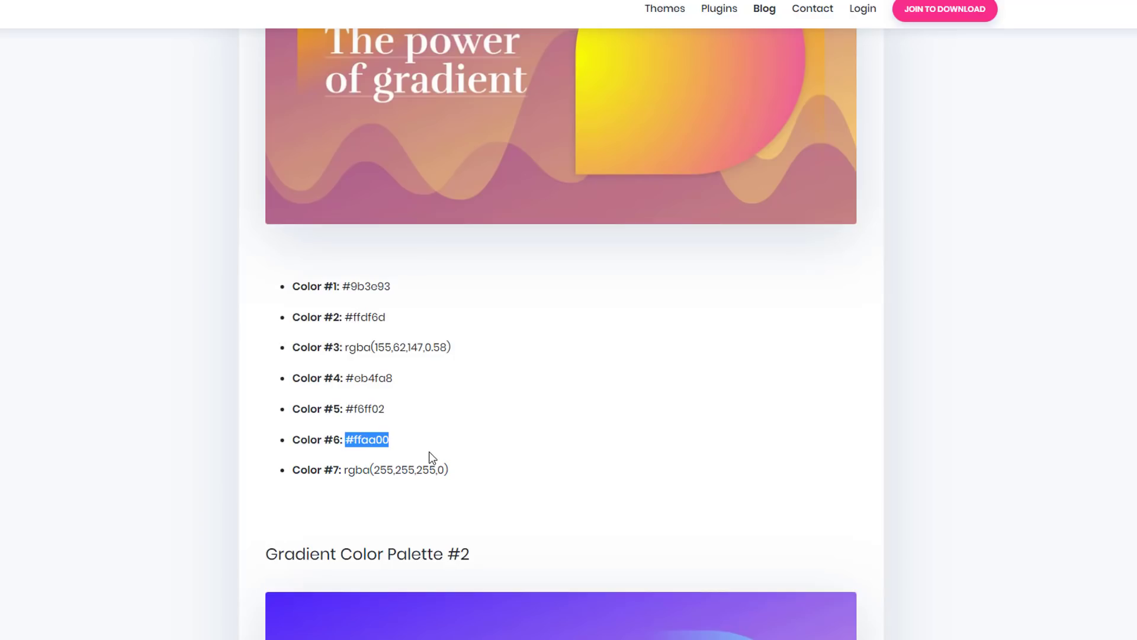
- Set the second colour of the column 2 gradient to rgba(255,255,255,0), copied from Color #7 of the blog post's first palette
drag(455, 470, 363, 477)
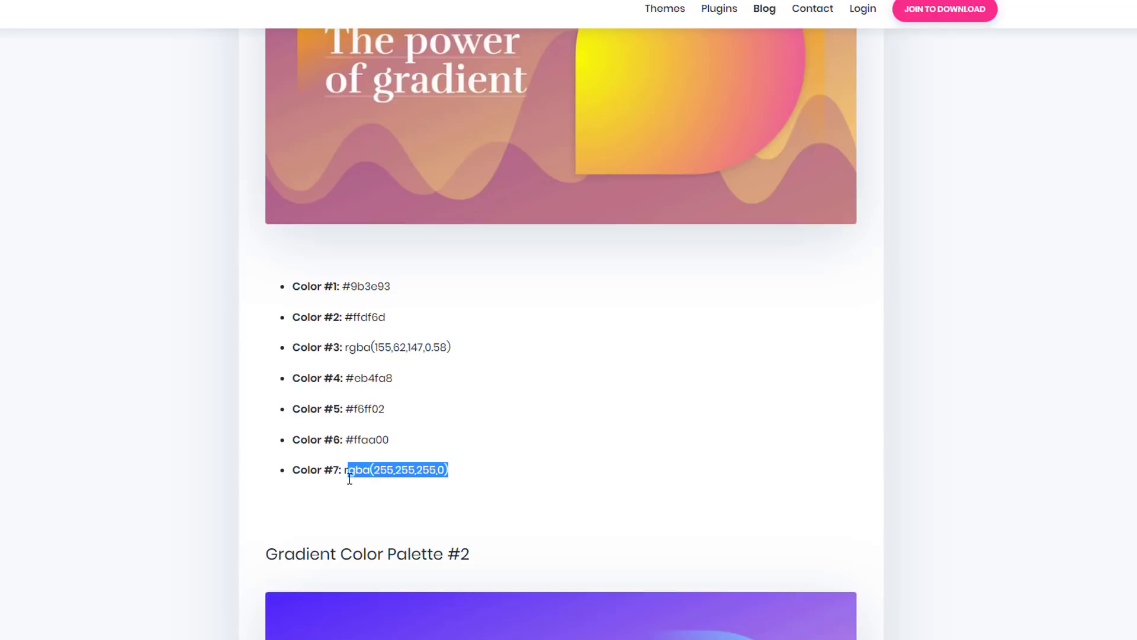
drag(349, 479, 343, 478)
key(ctrl+c)
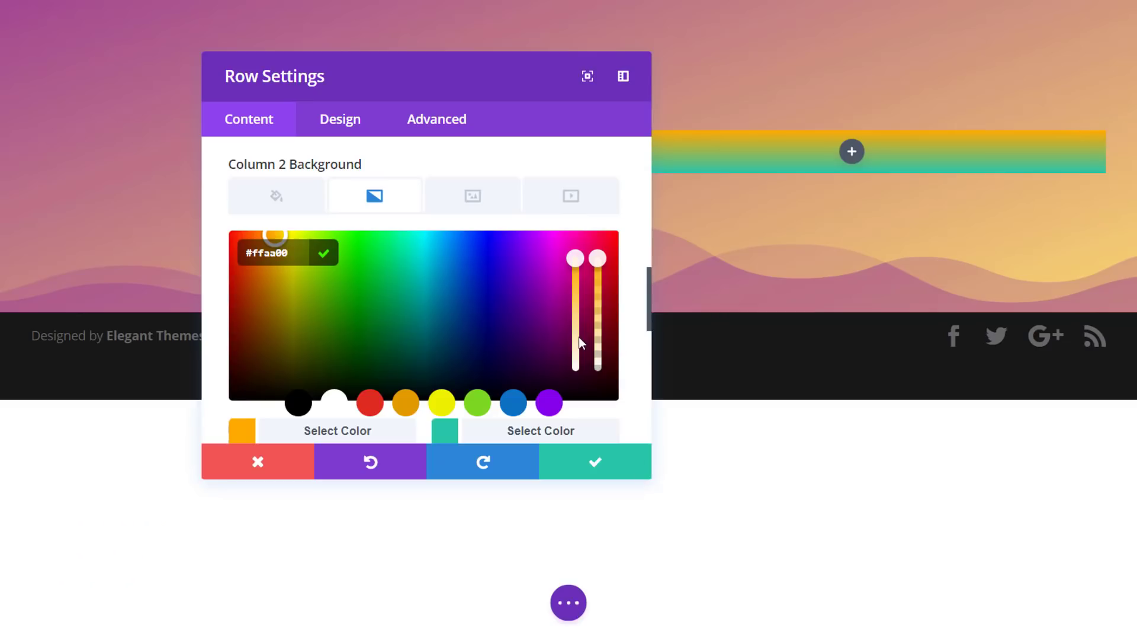
scroll(566, 368, down, 2)
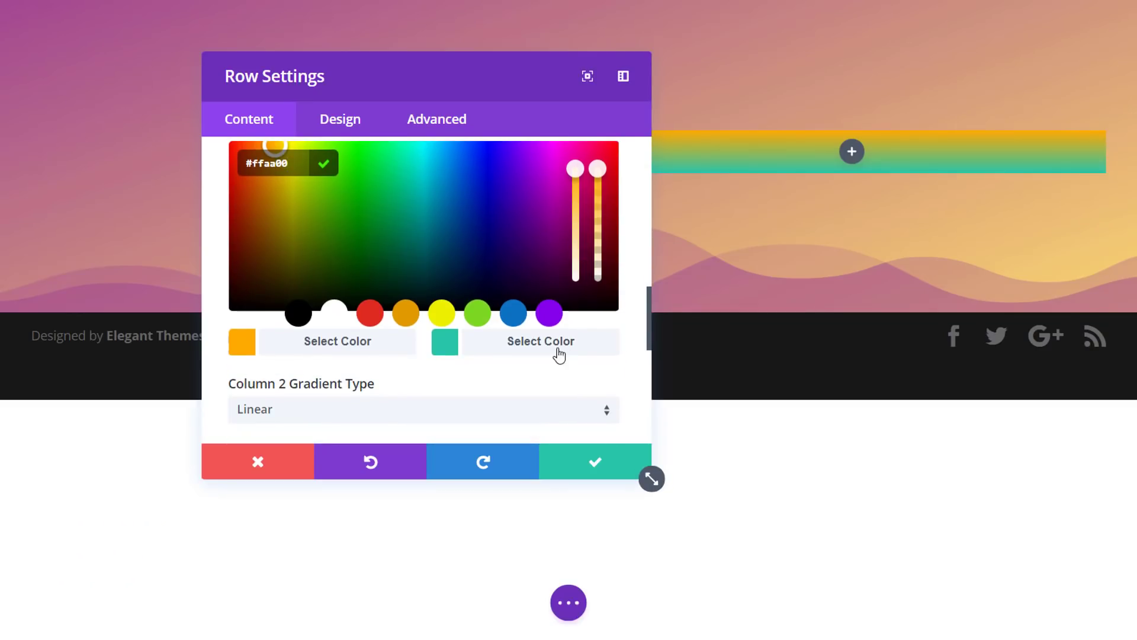
click(560, 356)
key(ctrl+v)
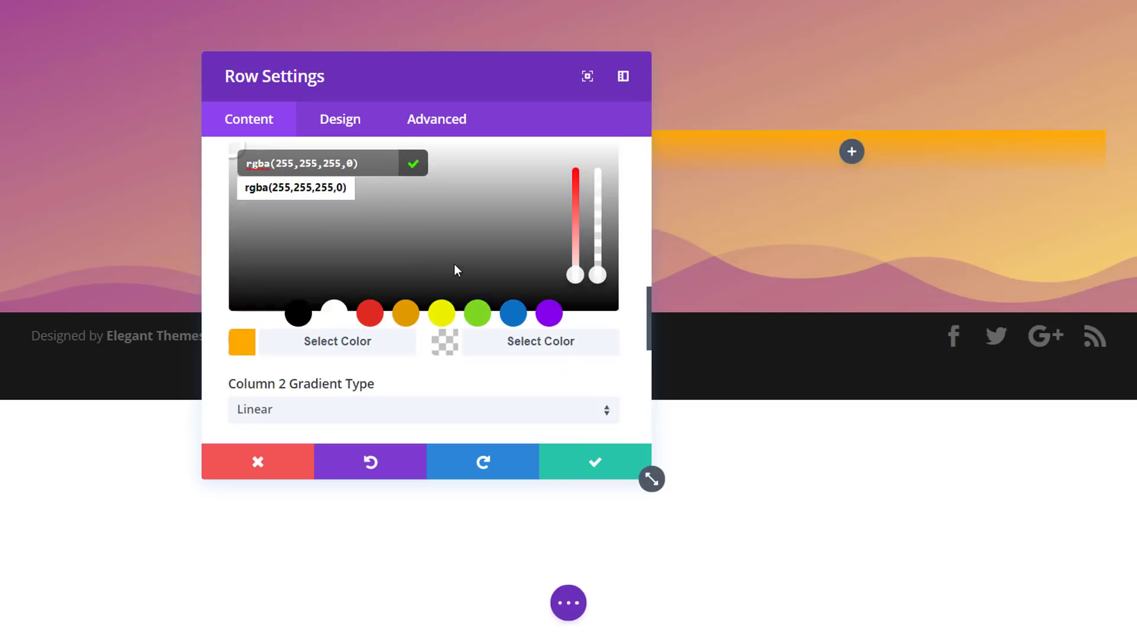
- Set the column 2 gradient's direction to 233deg and its end position to 42%
scroll(454, 267, down, 3)
drag(358, 302, 394, 308)
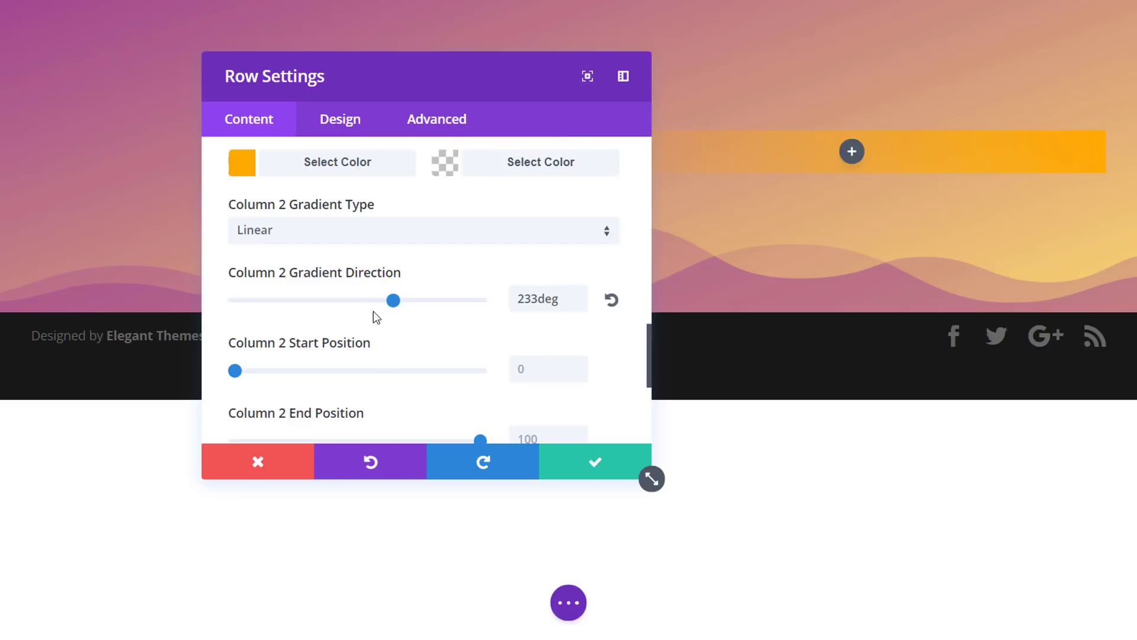
scroll(482, 358, down, 2)
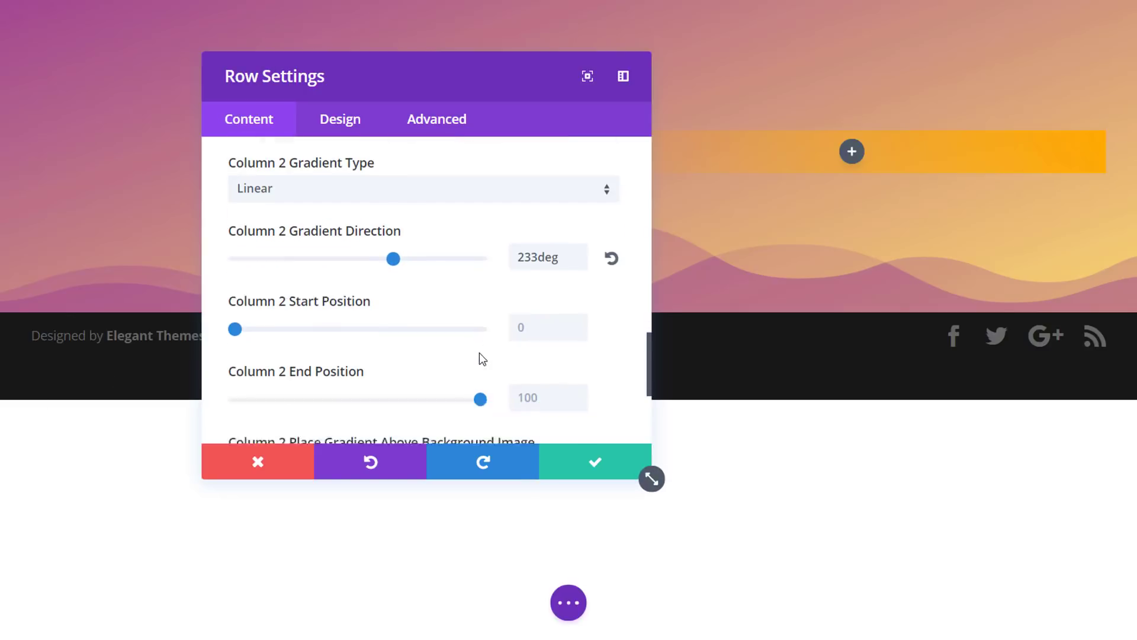
drag(482, 358, 365, 363)
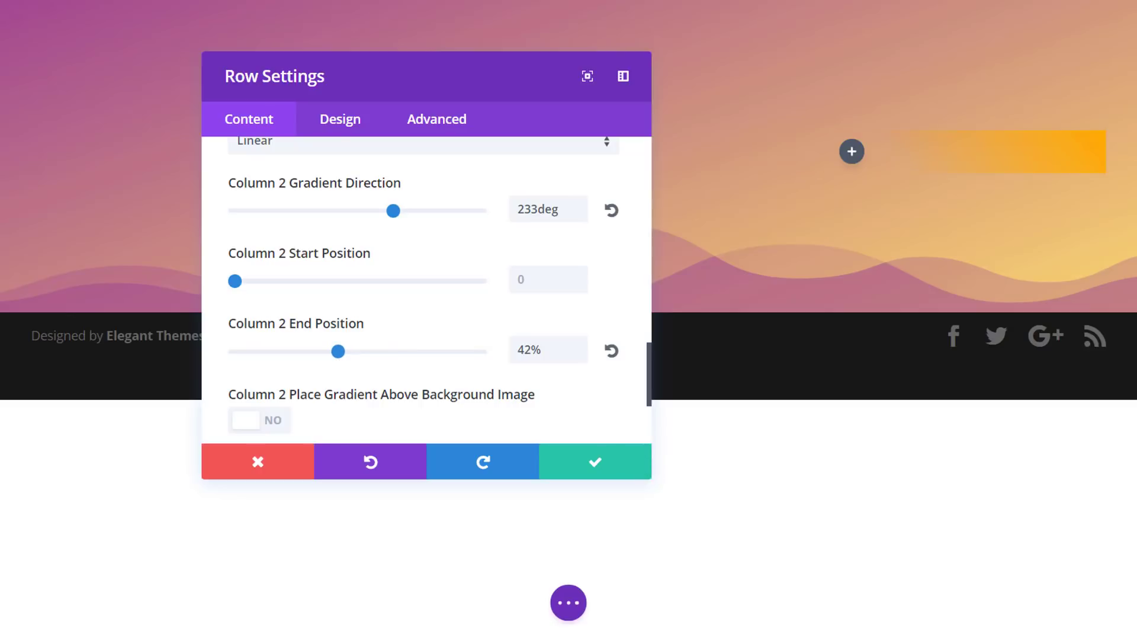
- Make the row fullwidth and equalize its column heights in the sizing options
scroll(446, 317, down, 3)
scroll(441, 329, up, 6)
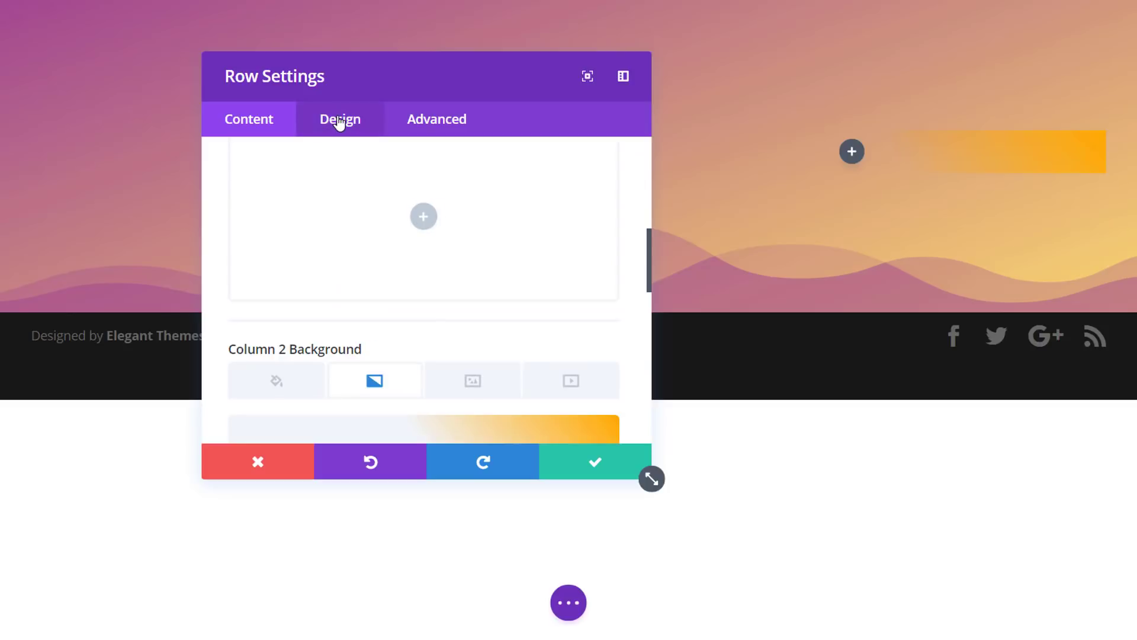
click(339, 122)
click(331, 265)
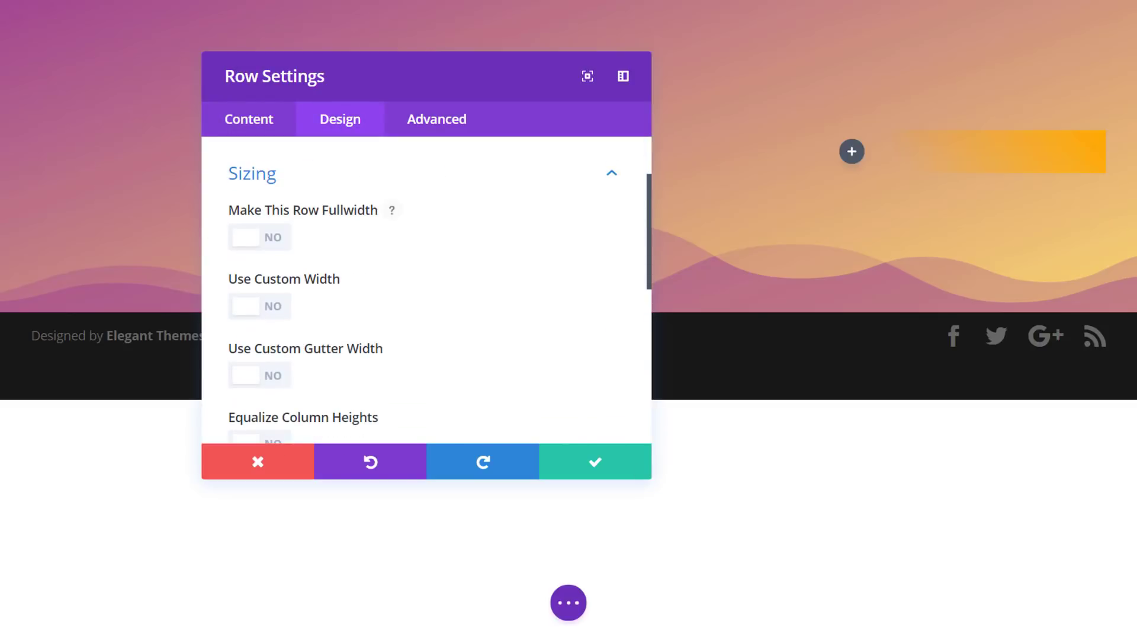
click(272, 243)
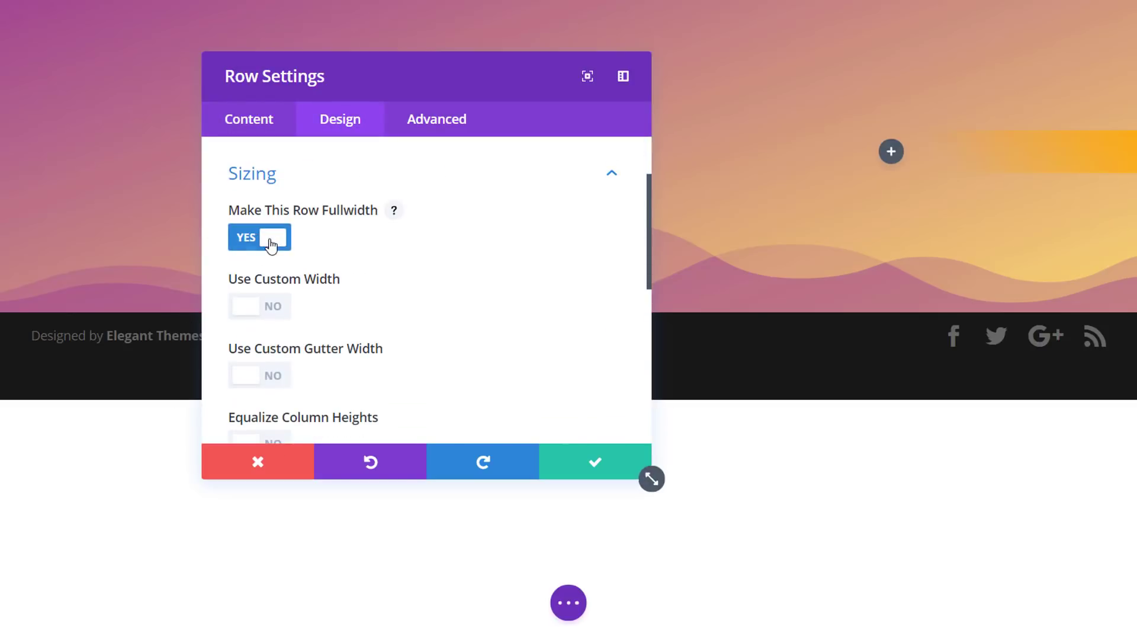
scroll(332, 373, down, 2)
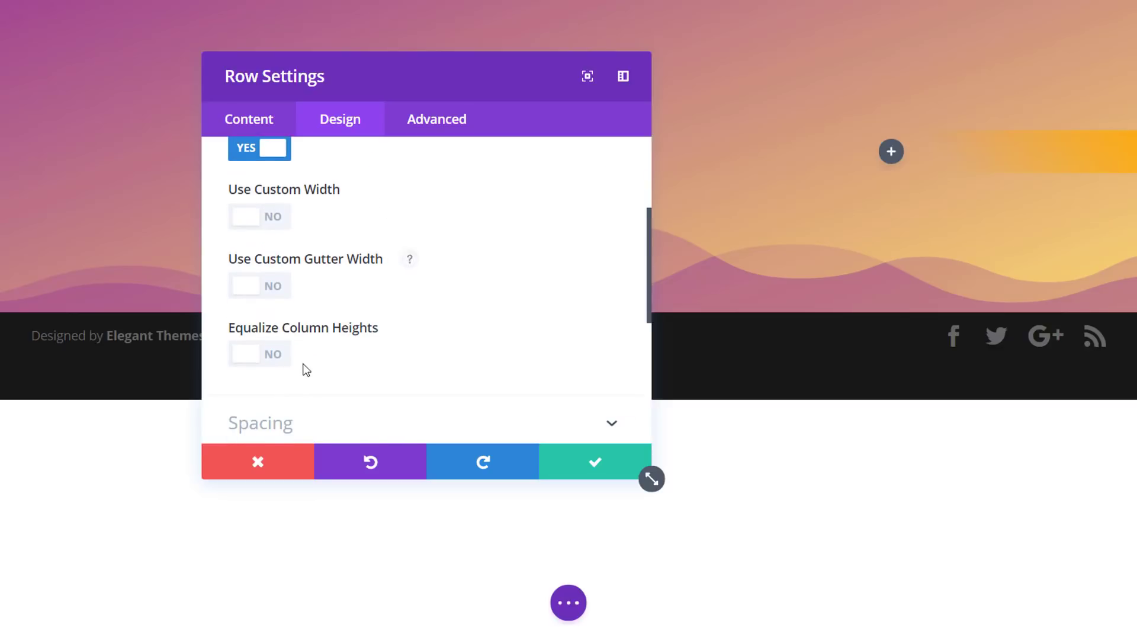
click(269, 360)
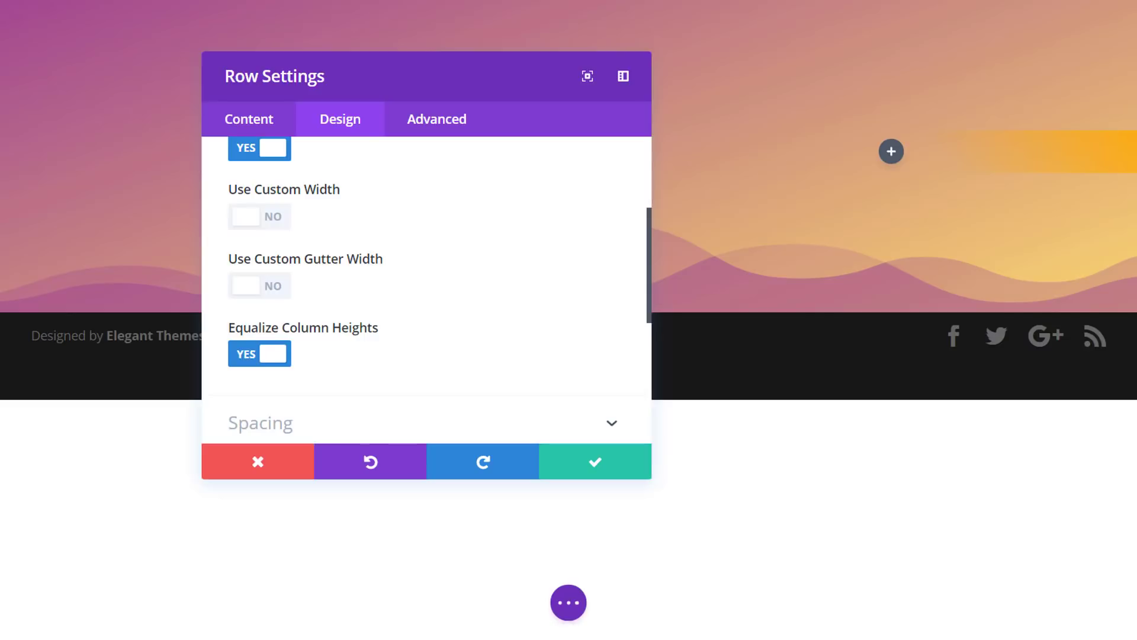
- Set the row's custom padding to 0px at the top and 0px at the bottom
scroll(353, 355, down, 2)
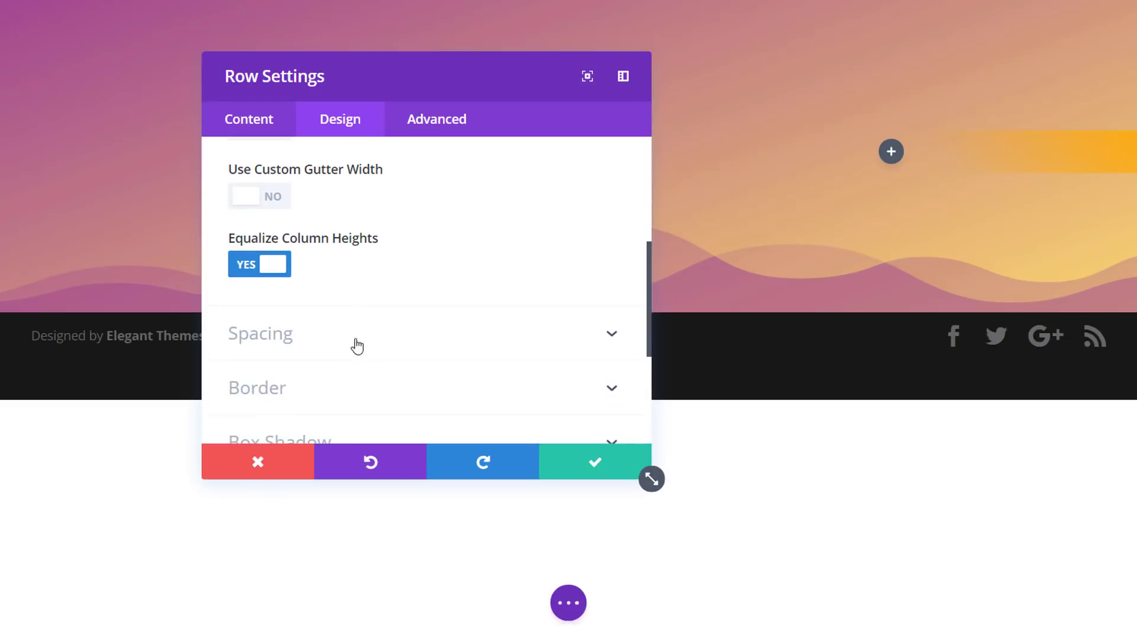
click(355, 354)
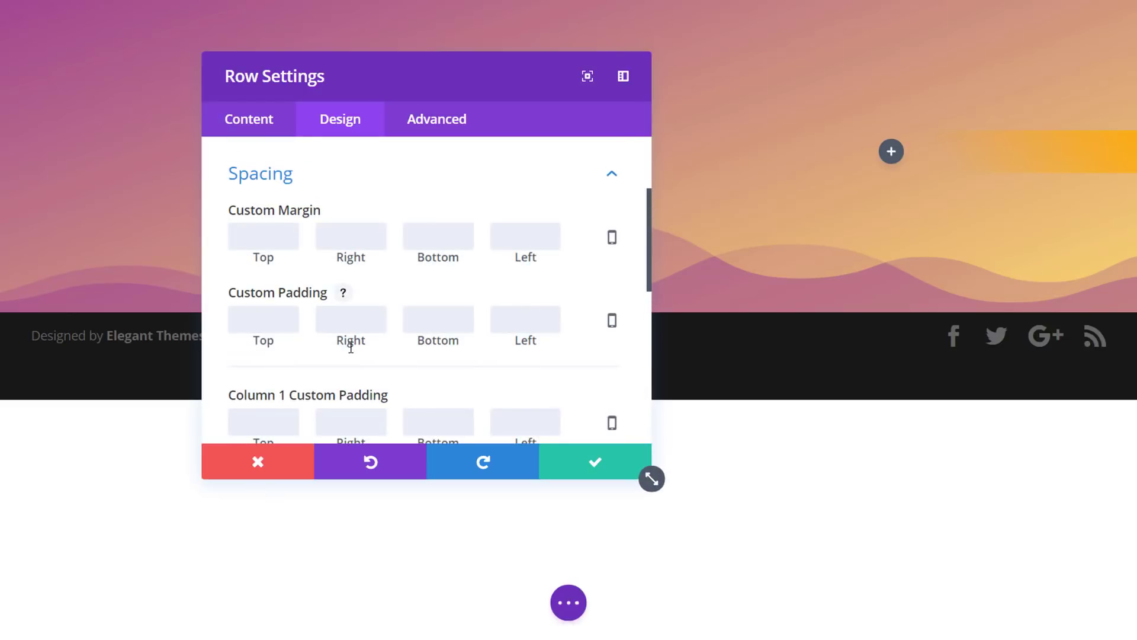
click(290, 319)
text(0)
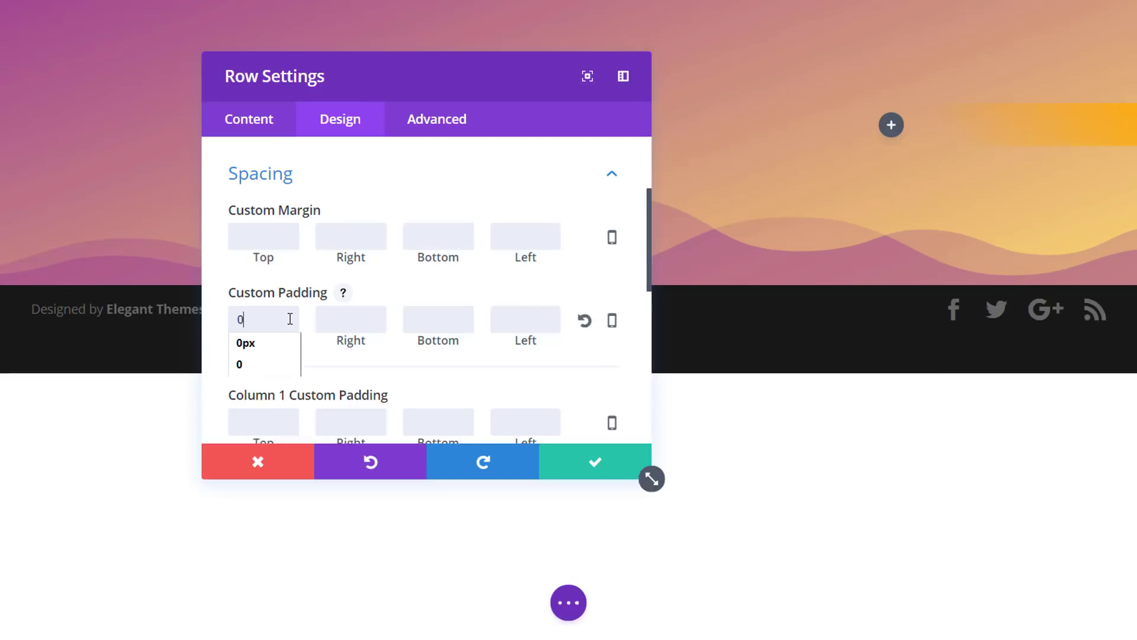
click(432, 319)
text(0)
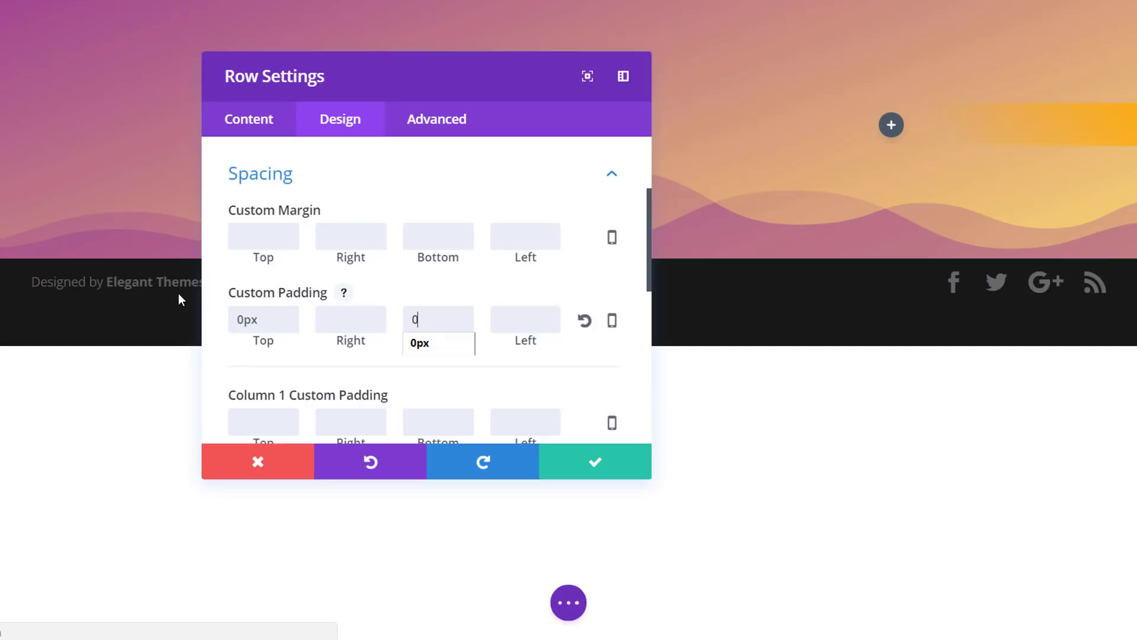
- Set column 2's custom padding to 50px at the top and 50px on the right
scroll(258, 293, down, 2)
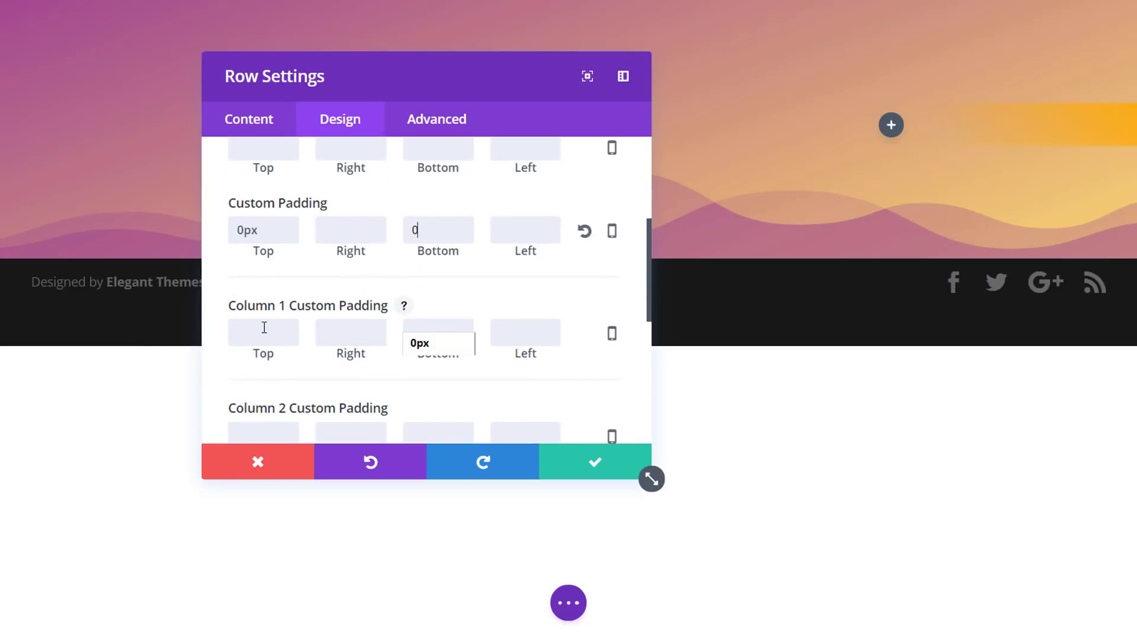
scroll(260, 332, down, 2)
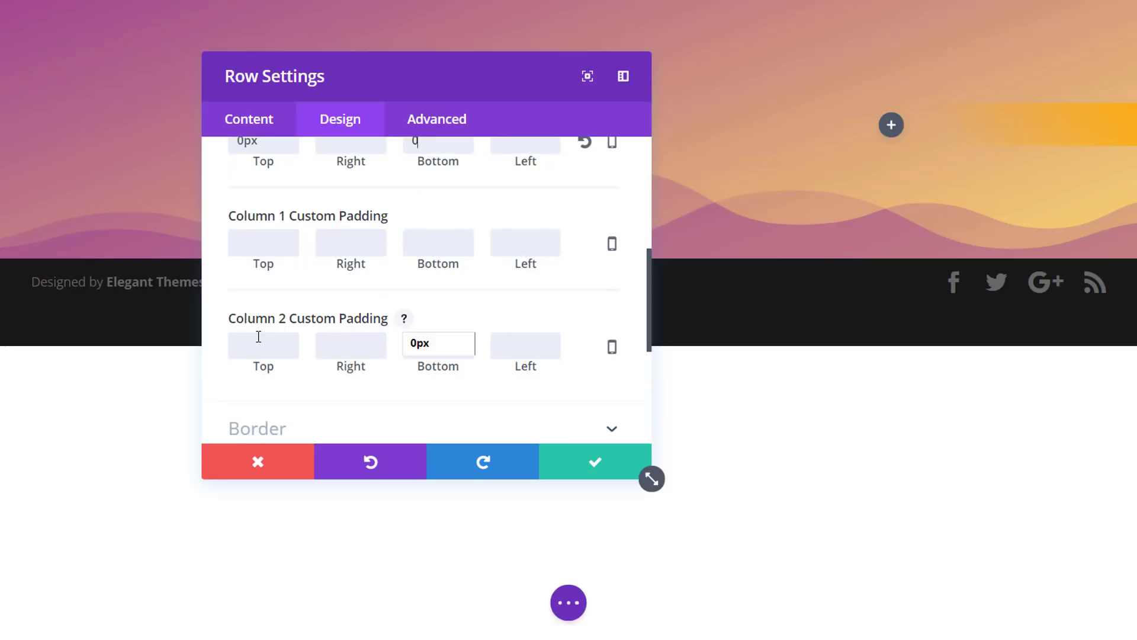
click(259, 336)
text(50)
click(330, 345)
text(50)
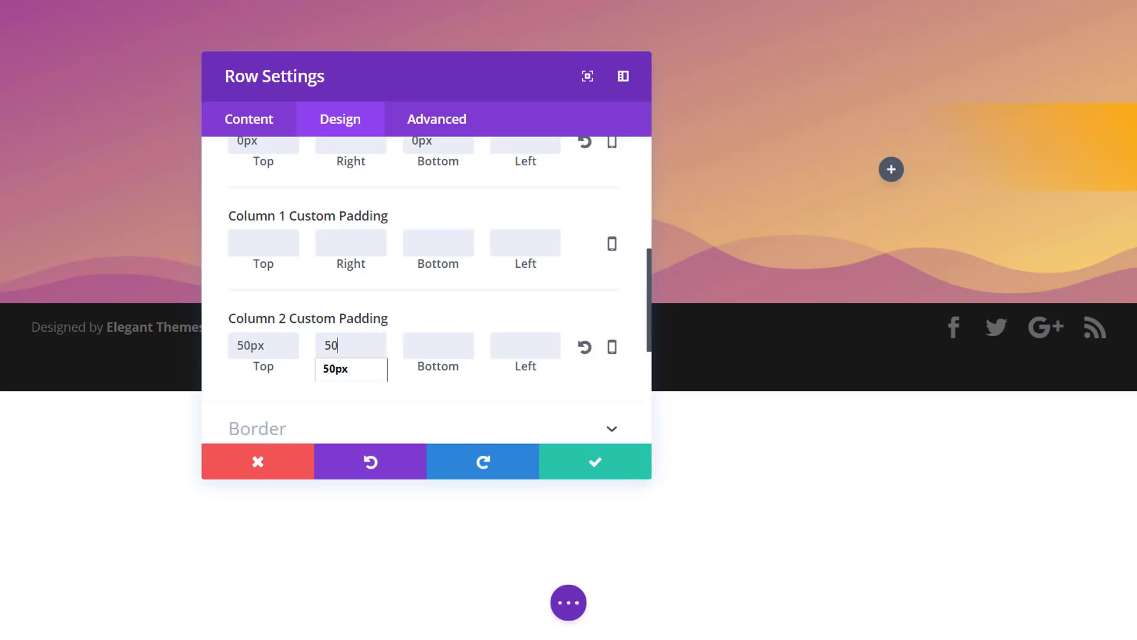
scroll(386, 297, down, 4)
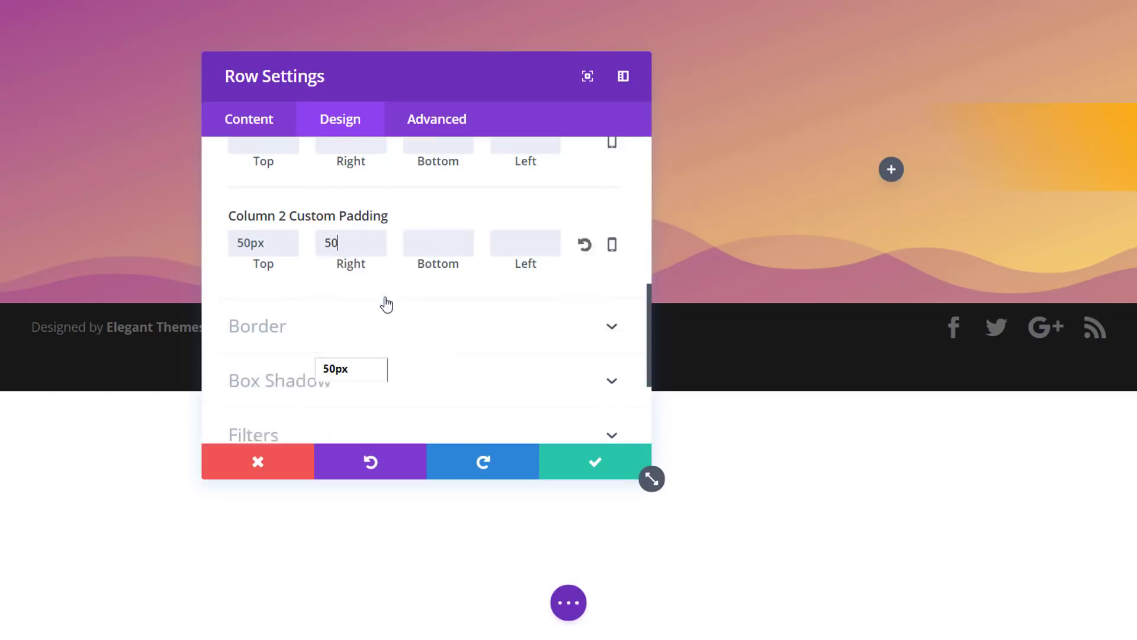
- Round the row's top-right corner to 300px and save the row settings
click(429, 245)
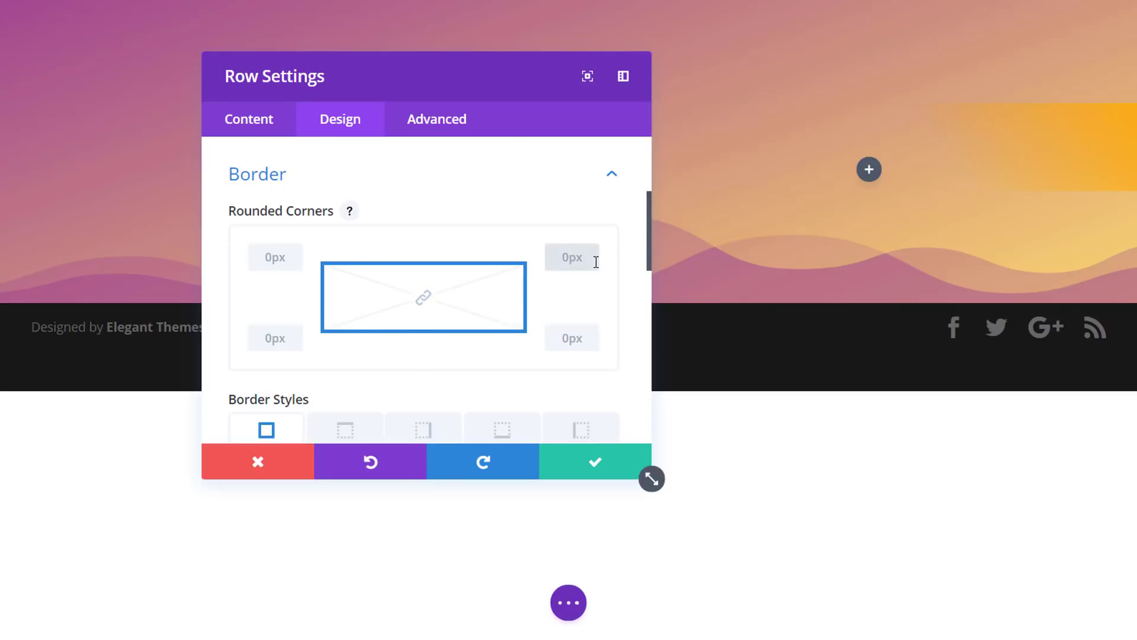
text(300px)
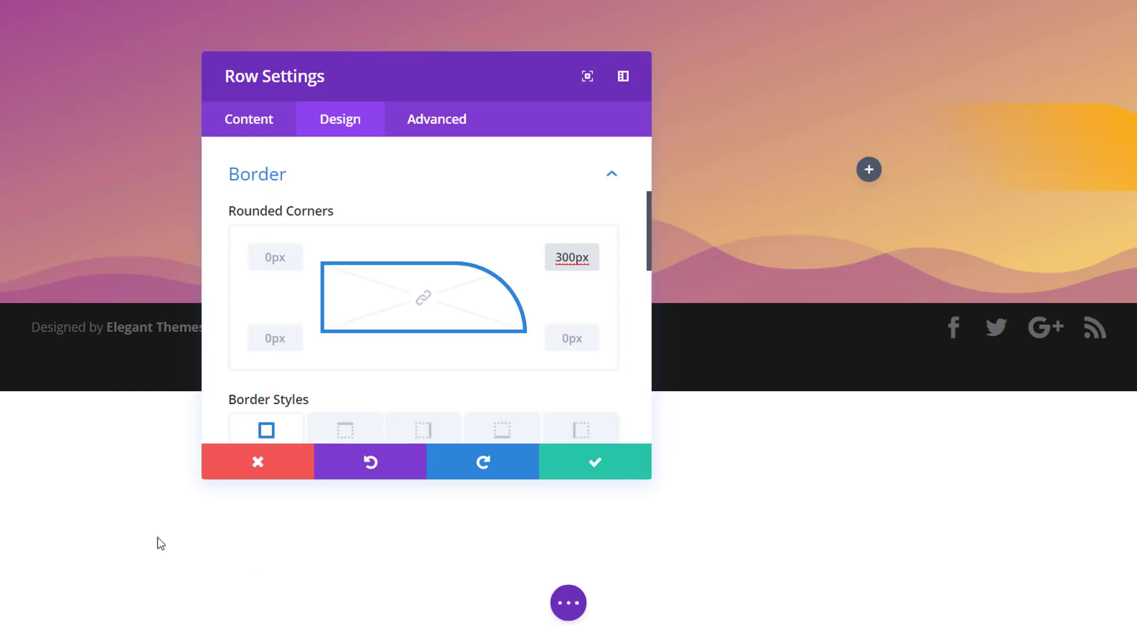
click(594, 460)
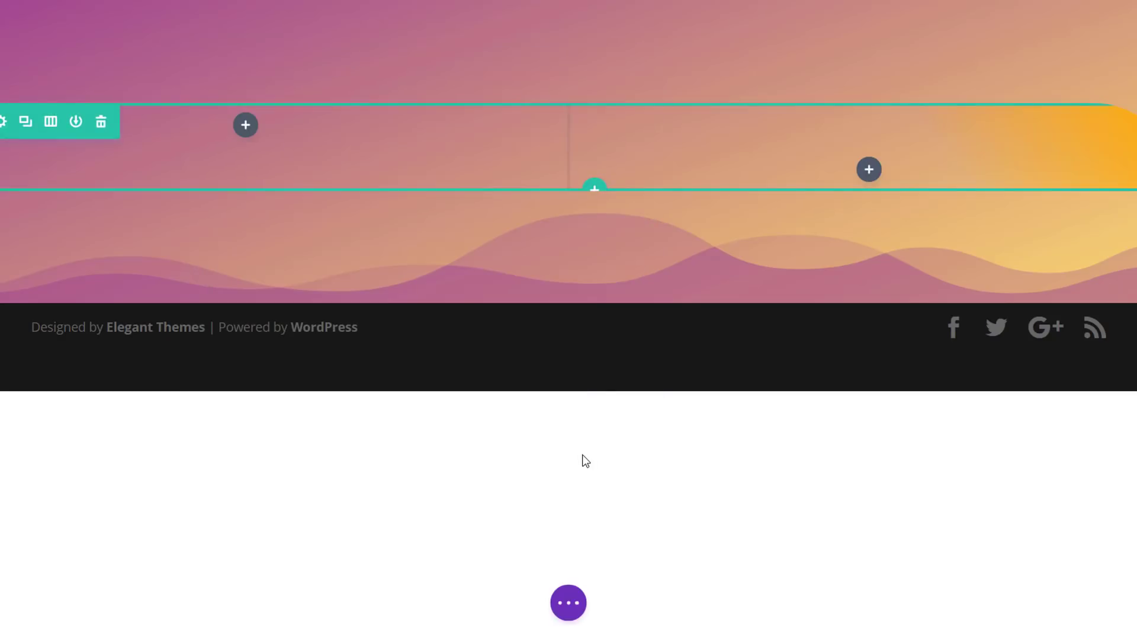
- Insert a Text module into the row's first column
click(245, 139)
text(text)
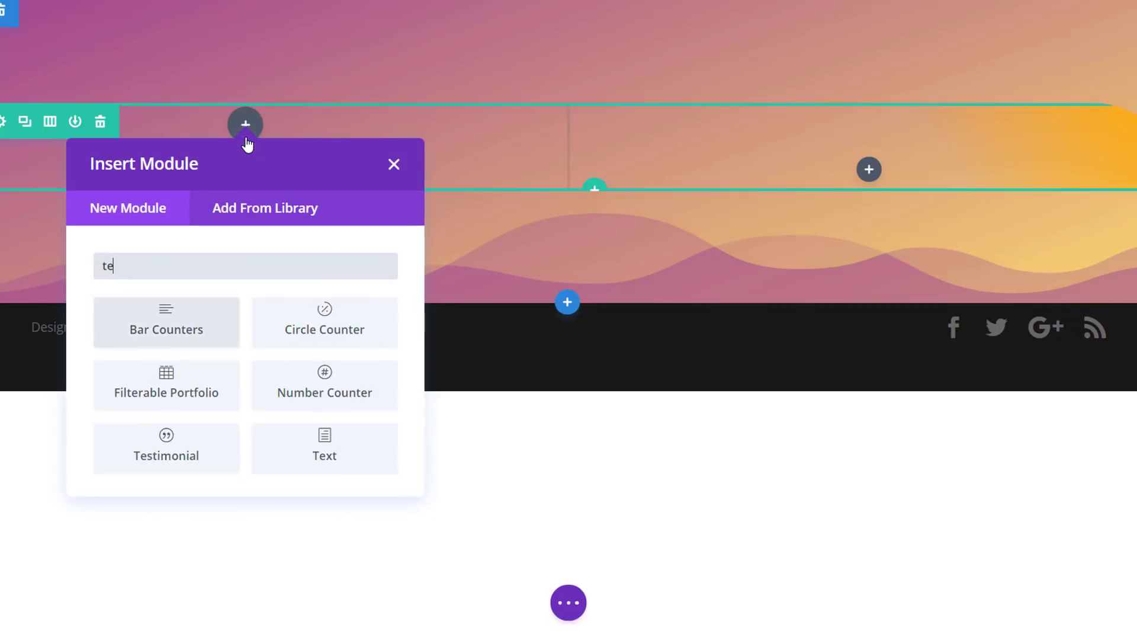
click(177, 323)
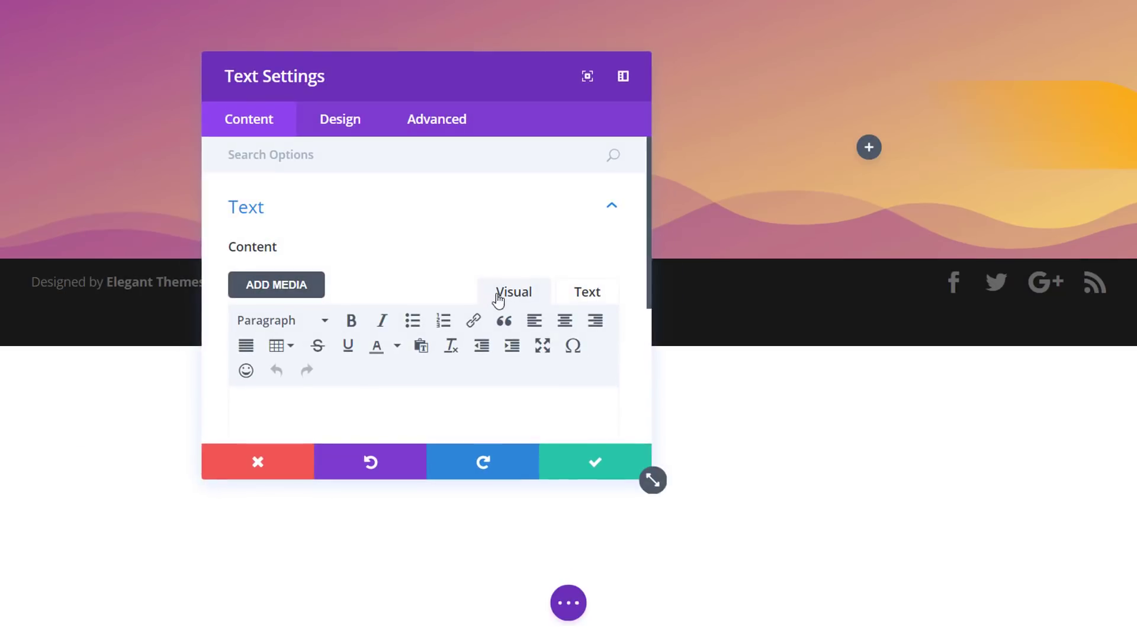
- Add a gradient background to the text module, moving its settings dialog aside to keep column 1 in view
scroll(397, 326, down, 3)
click(386, 338)
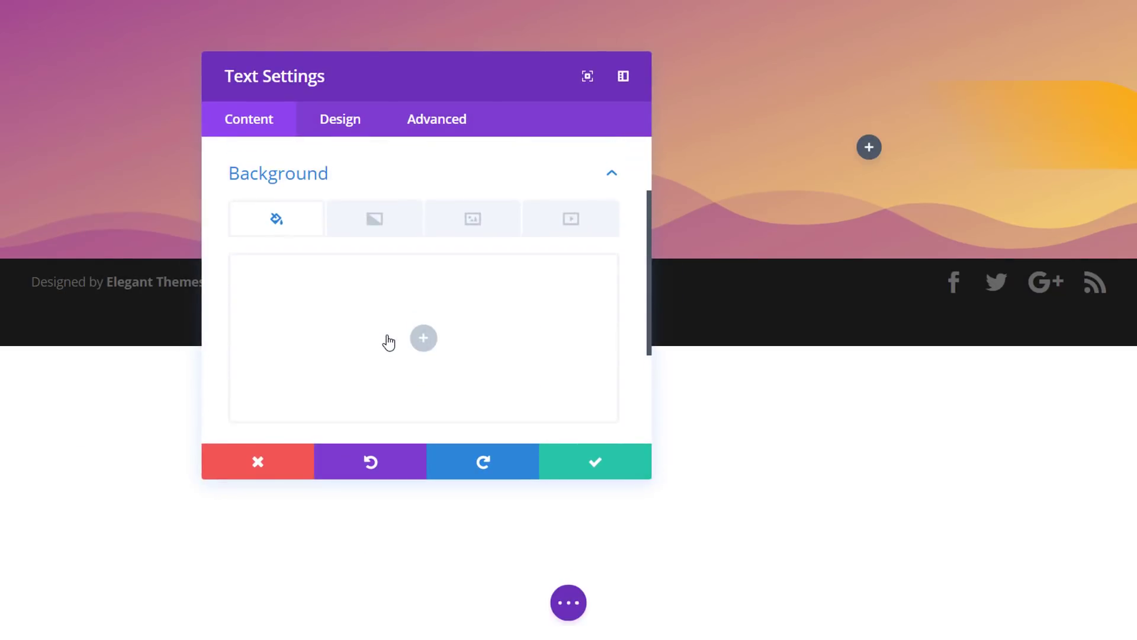
drag(442, 71, 820, 64)
click(746, 214)
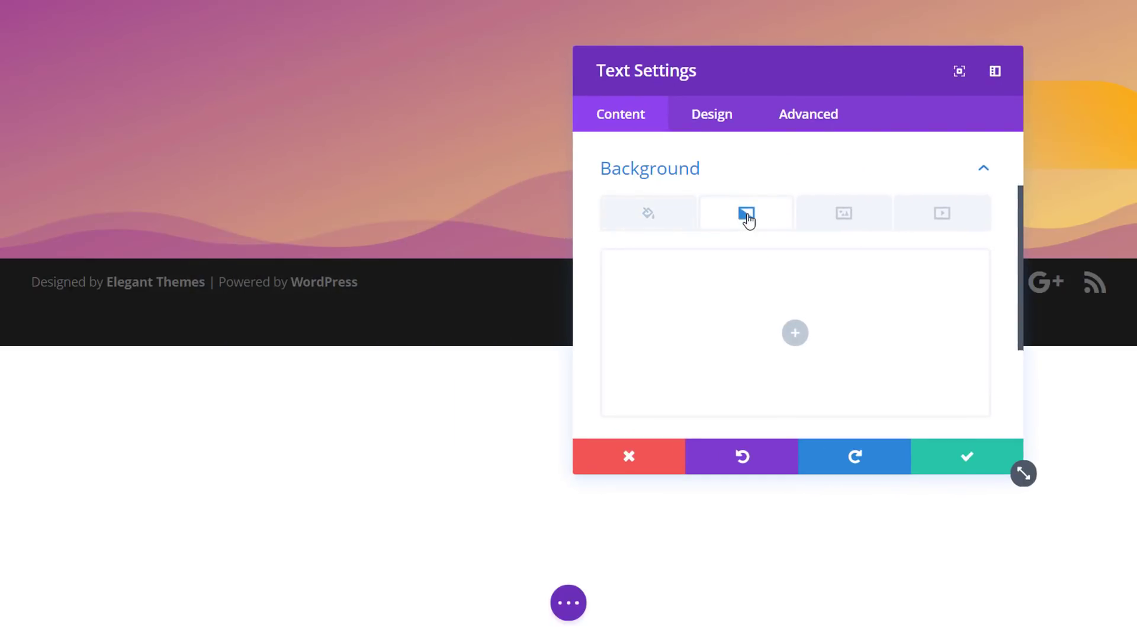
click(759, 324)
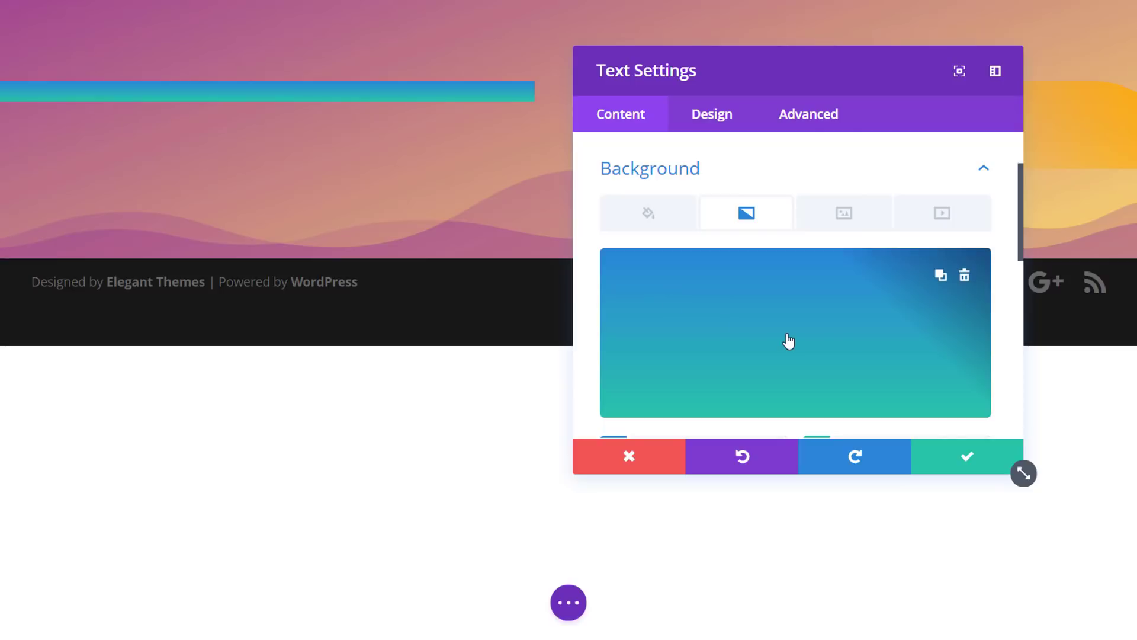
- Copy Color #4 from the blog post's palette and set it, #eb4fa8, as the gradient's first color
scroll(820, 348, down, 2)
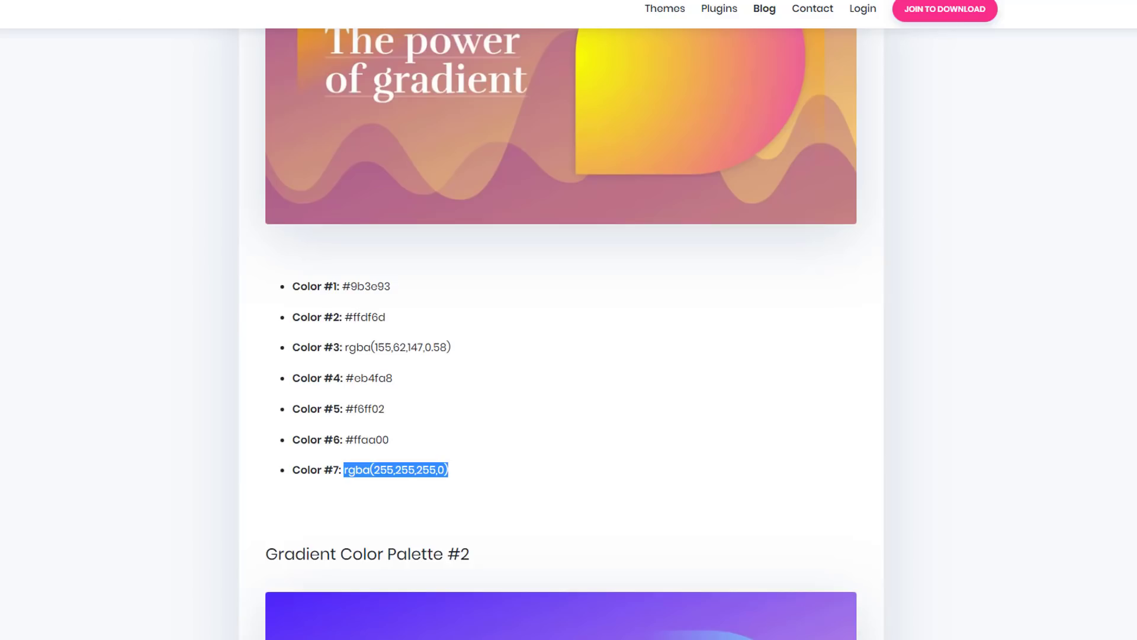
drag(394, 379, 349, 384)
key(ctrl+c)
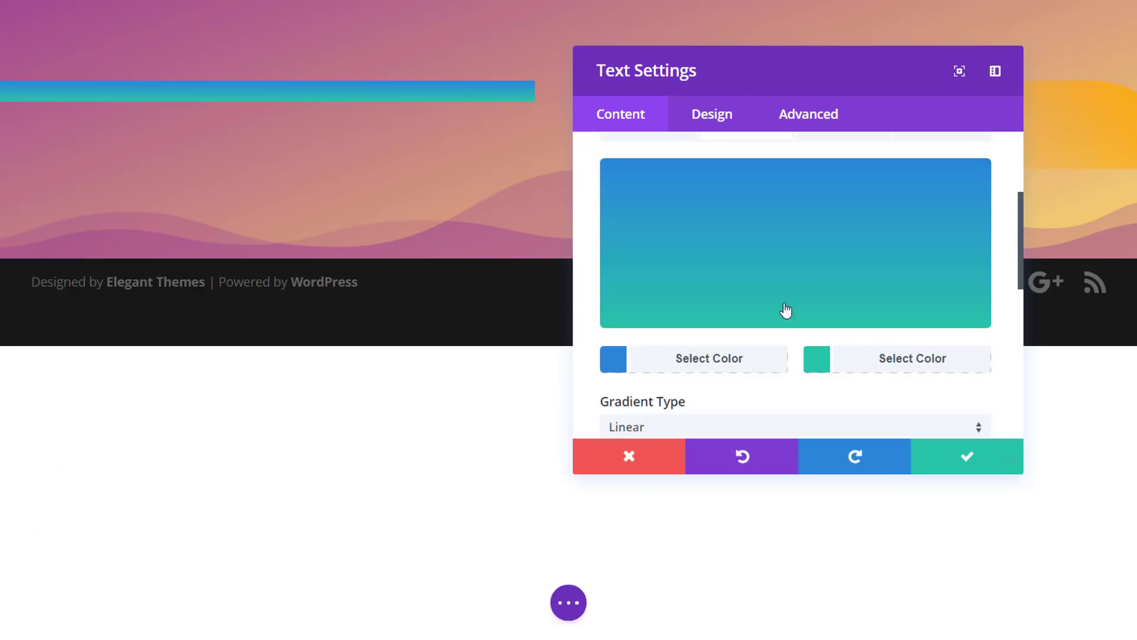
click(744, 371)
triple_click(669, 176)
key(ctrl+v)
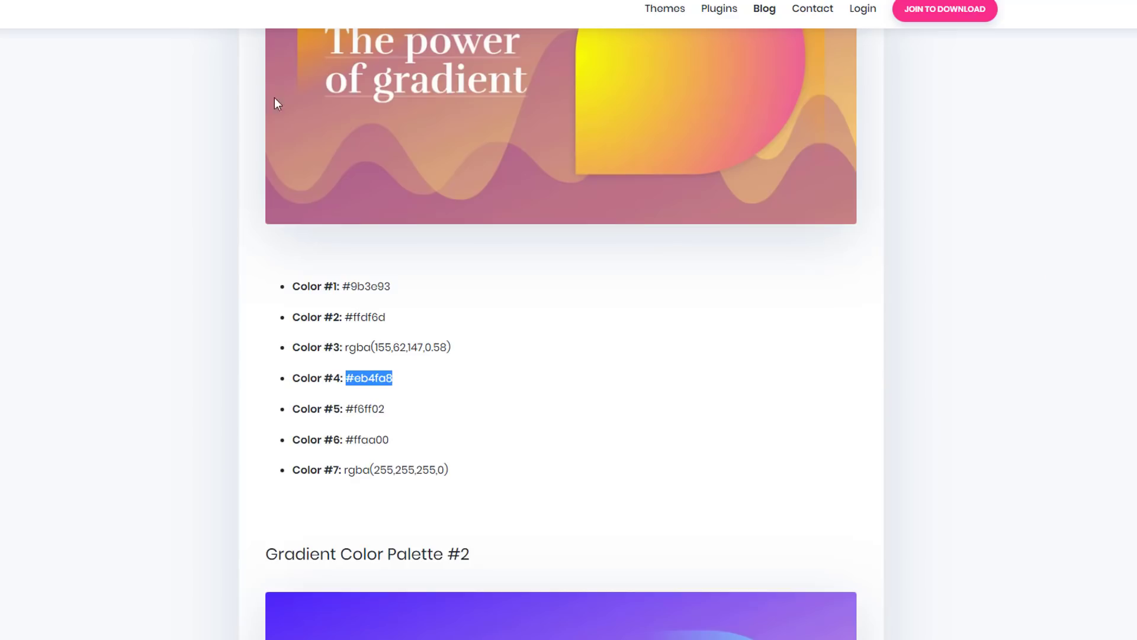
- Copy Color #5 from the blog post's palette and set it, #f6ff02, as the gradient's second color
drag(386, 409, 348, 414)
key(ctrl+c)
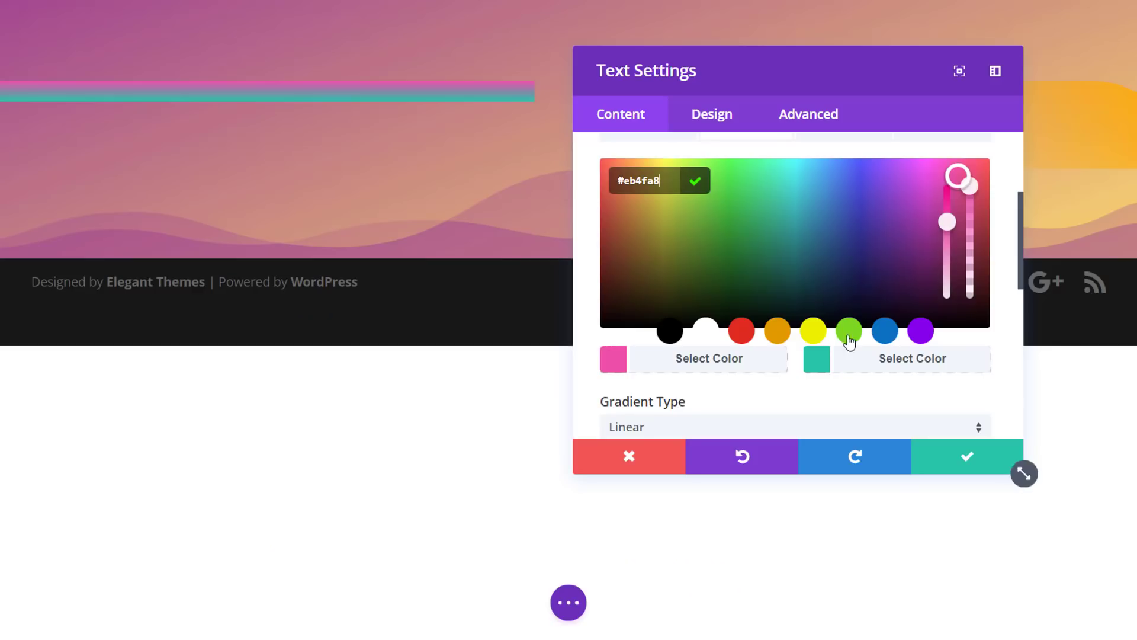
click(848, 364)
triple_click(643, 189)
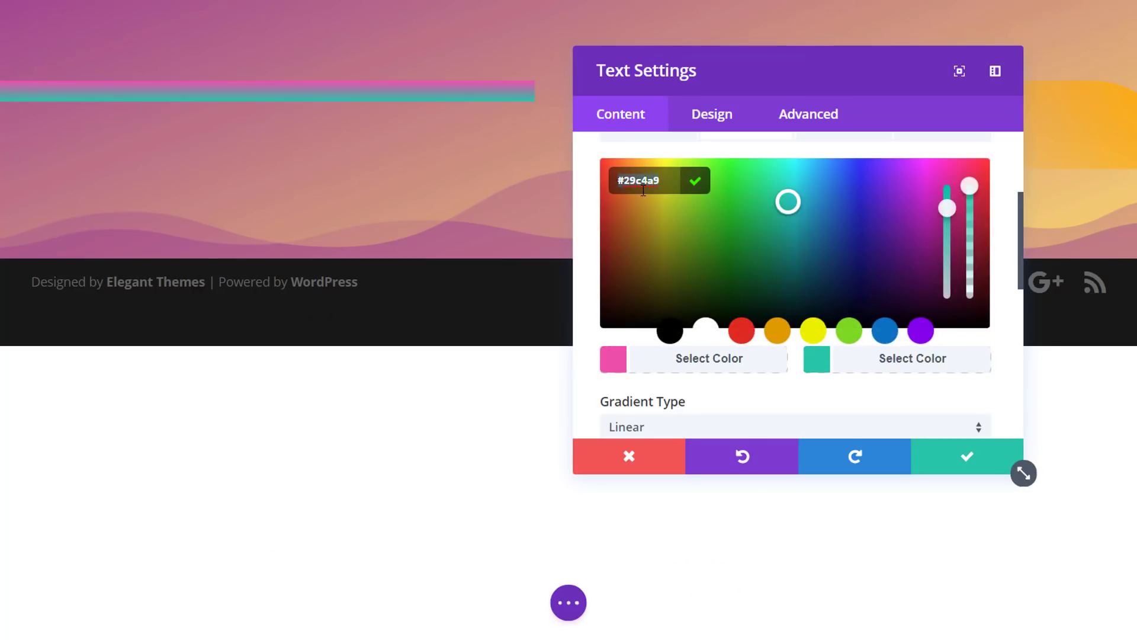
key(ctrl+v)
- Make the text module's background gradient Radial with a Top Left radial direction
scroll(864, 346, down, 2)
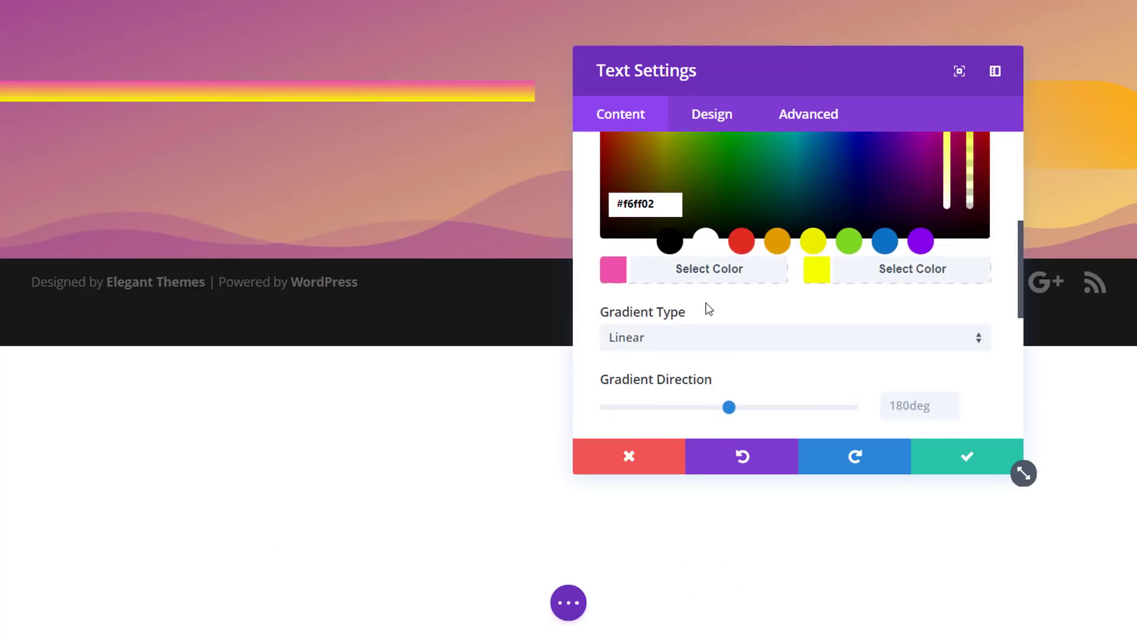
click(796, 349)
click(774, 386)
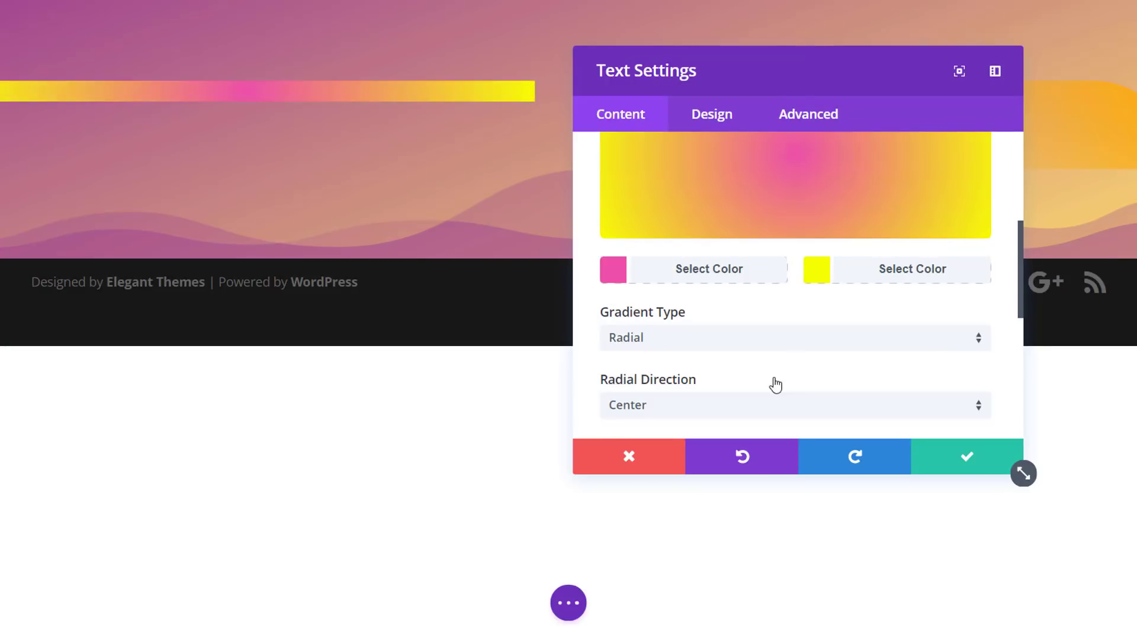
scroll(793, 361, down, 1)
click(793, 318)
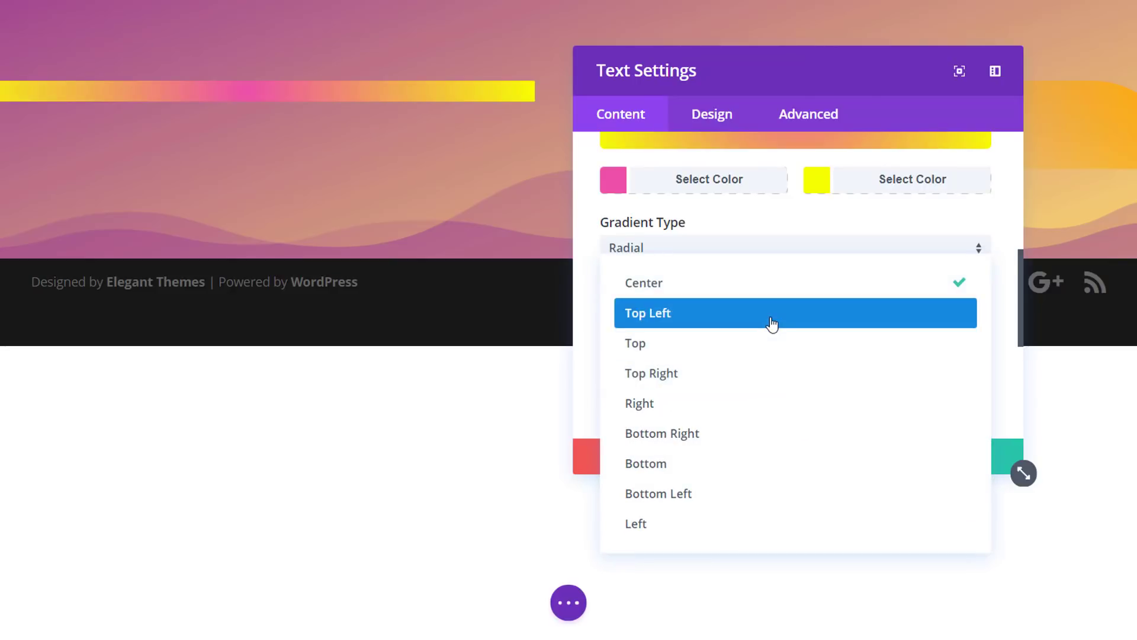
click(772, 324)
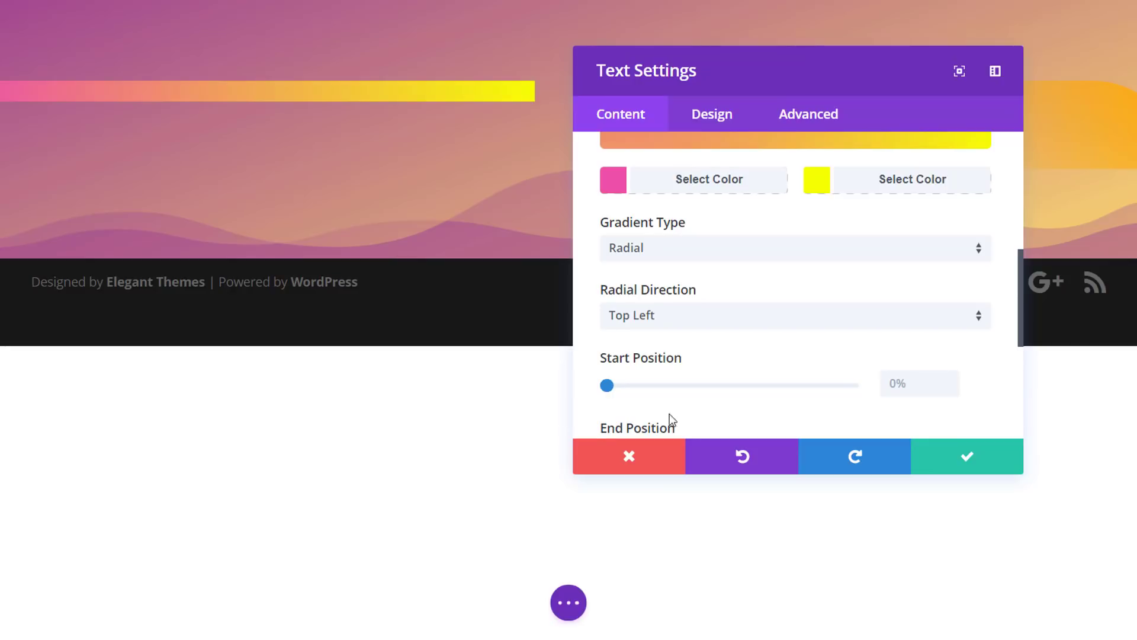
- Set the text module's width to 33% and align the module left in the sizing options
scroll(681, 413, down, 5)
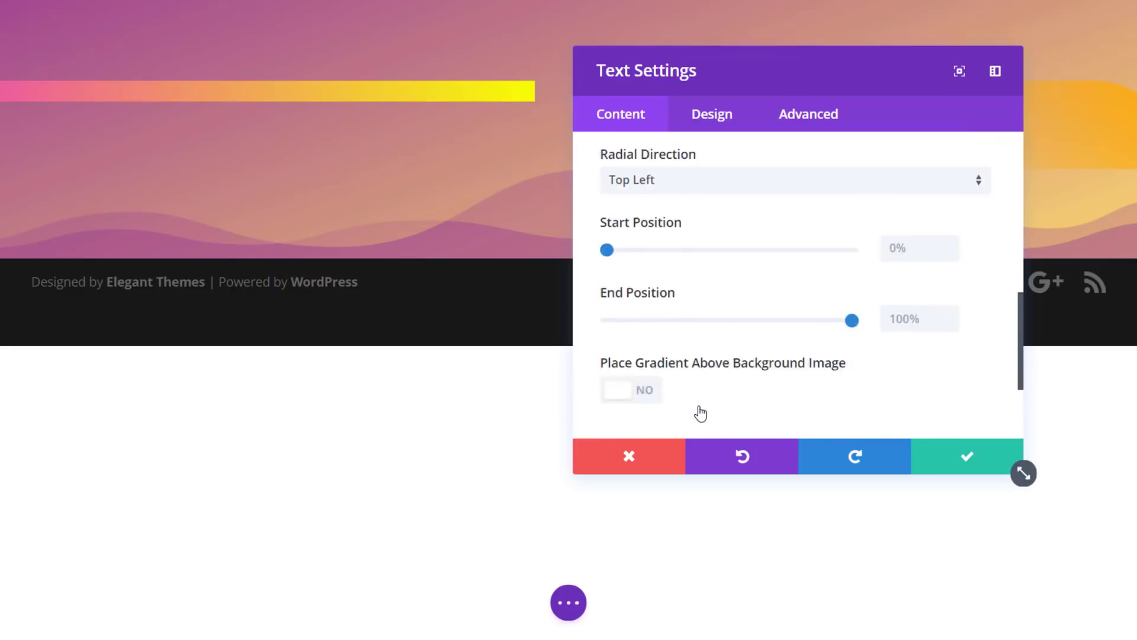
click(700, 117)
click(686, 326)
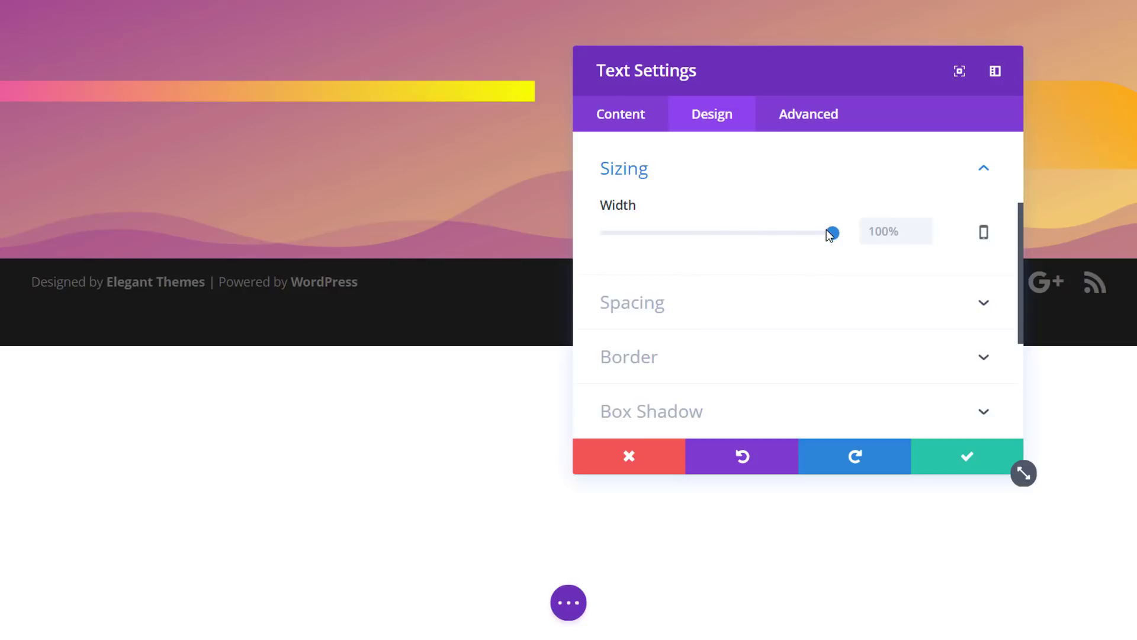
drag(832, 231, 683, 243)
click(677, 308)
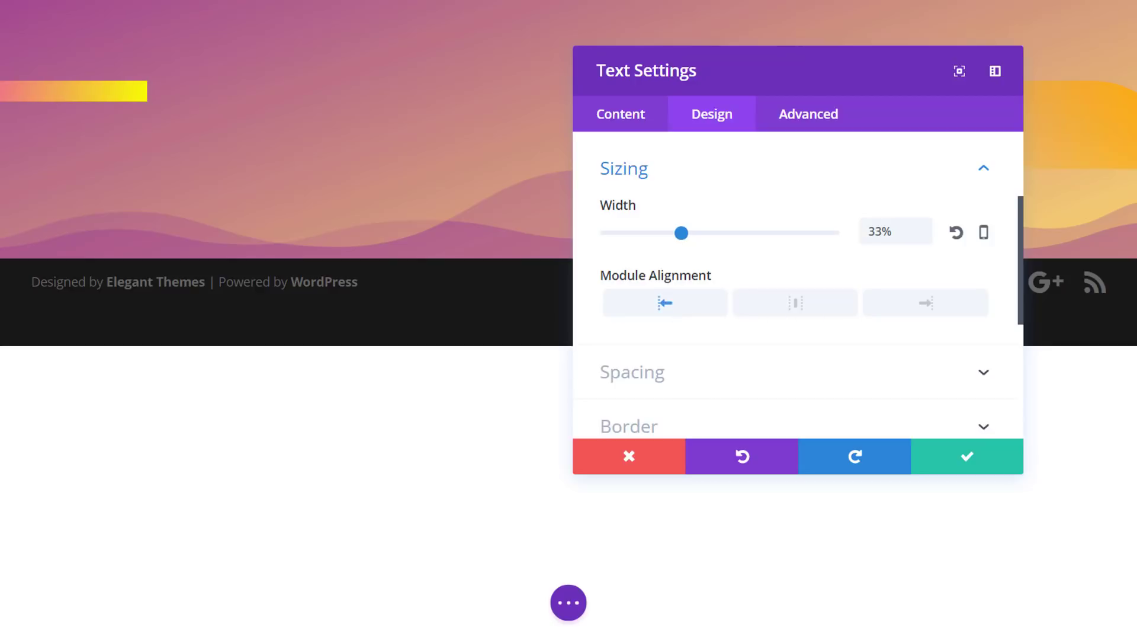
- Give the text module a 50px top custom margin and a 200px top custom padding
scroll(691, 367, down, 2)
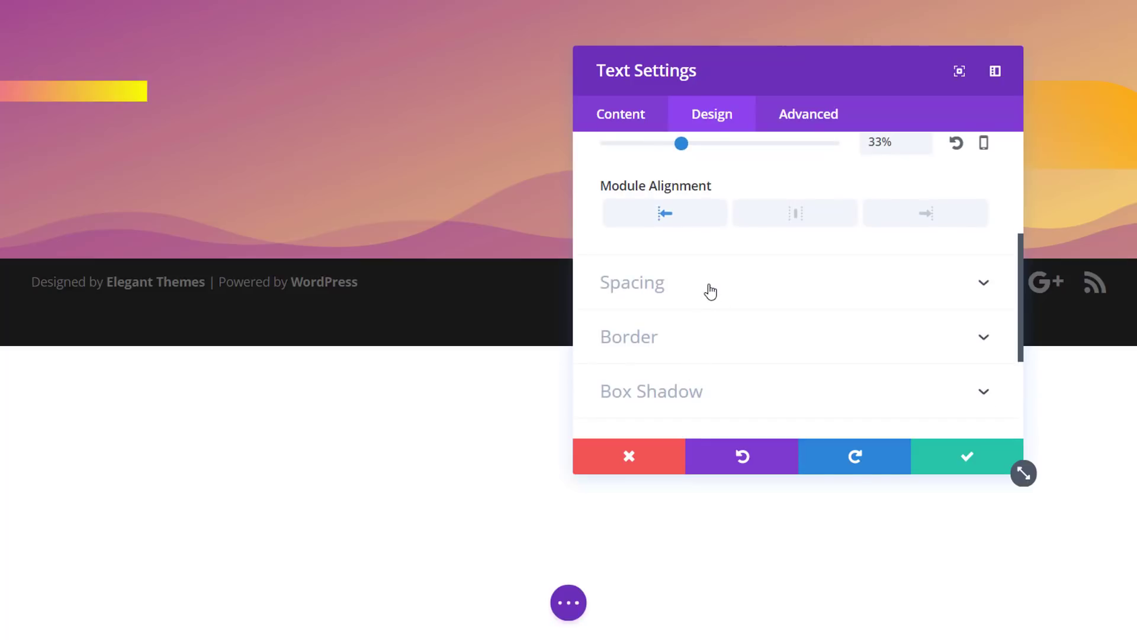
click(734, 294)
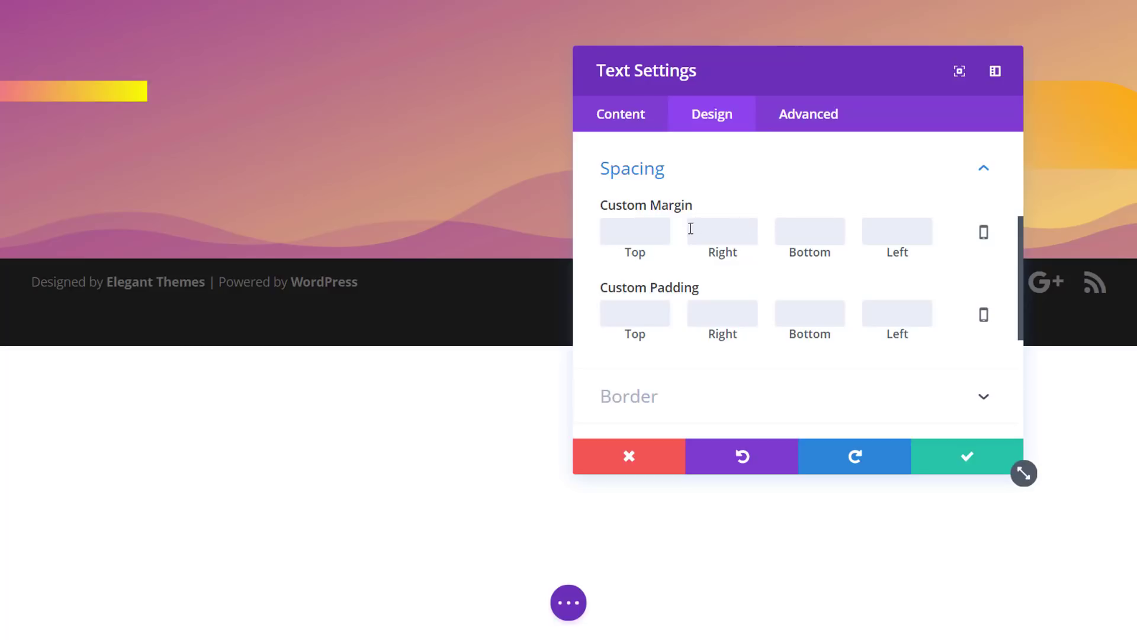
text(50)
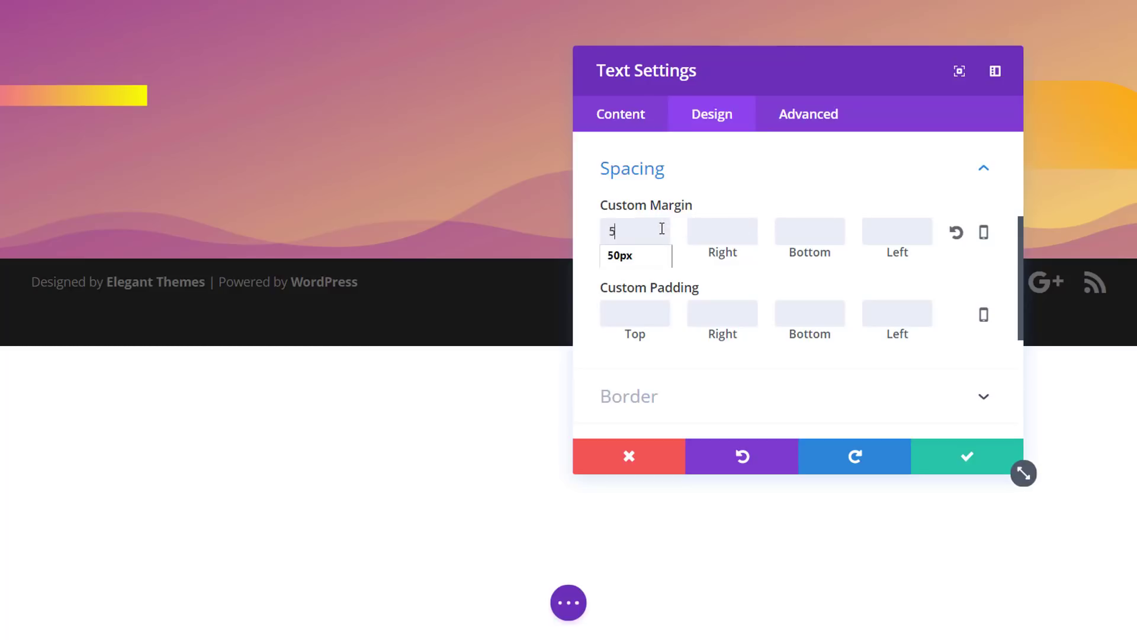
click(1001, 266)
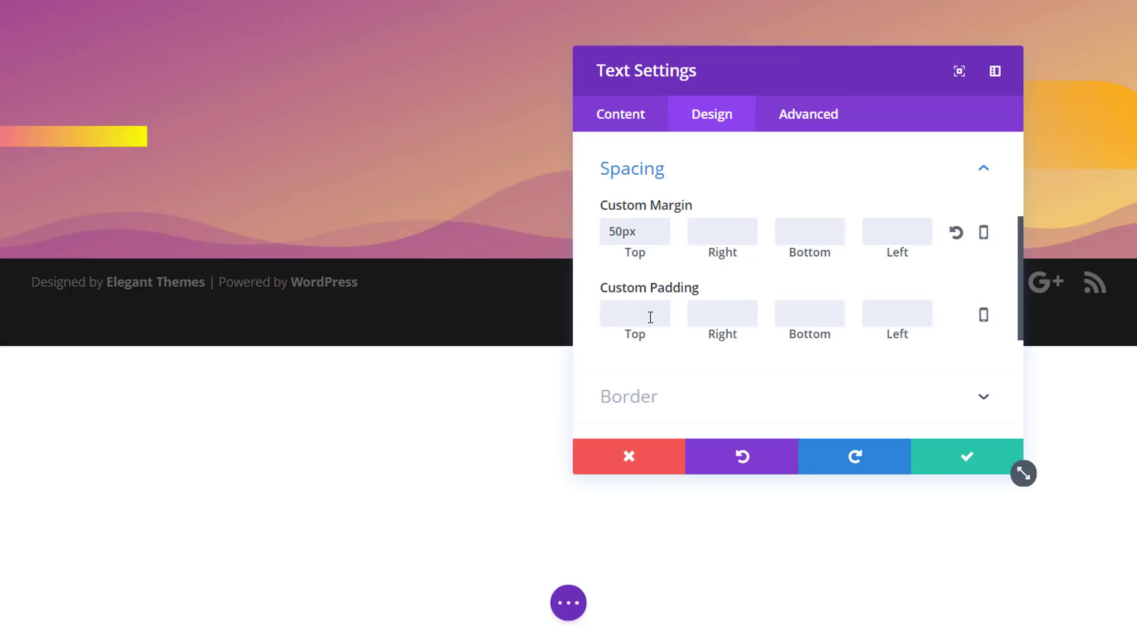
text(200)
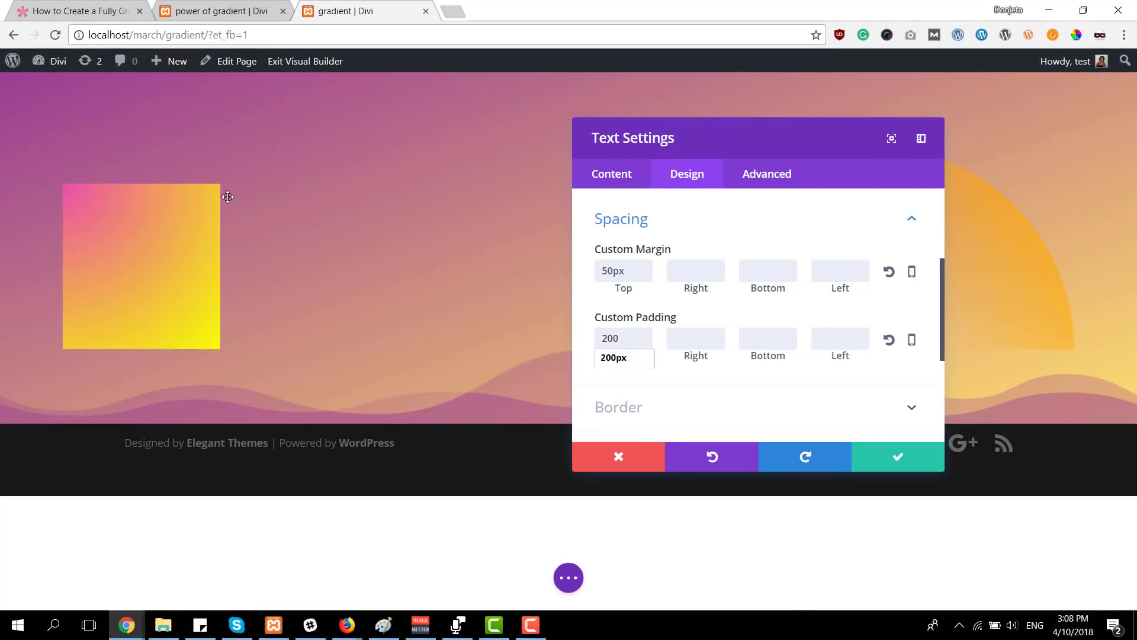
click(921, 309)
- Round the text module's top-left, bottom-left and top-right corners to 500px each, leaving the bottom-right corner square
scroll(680, 388, down, 2)
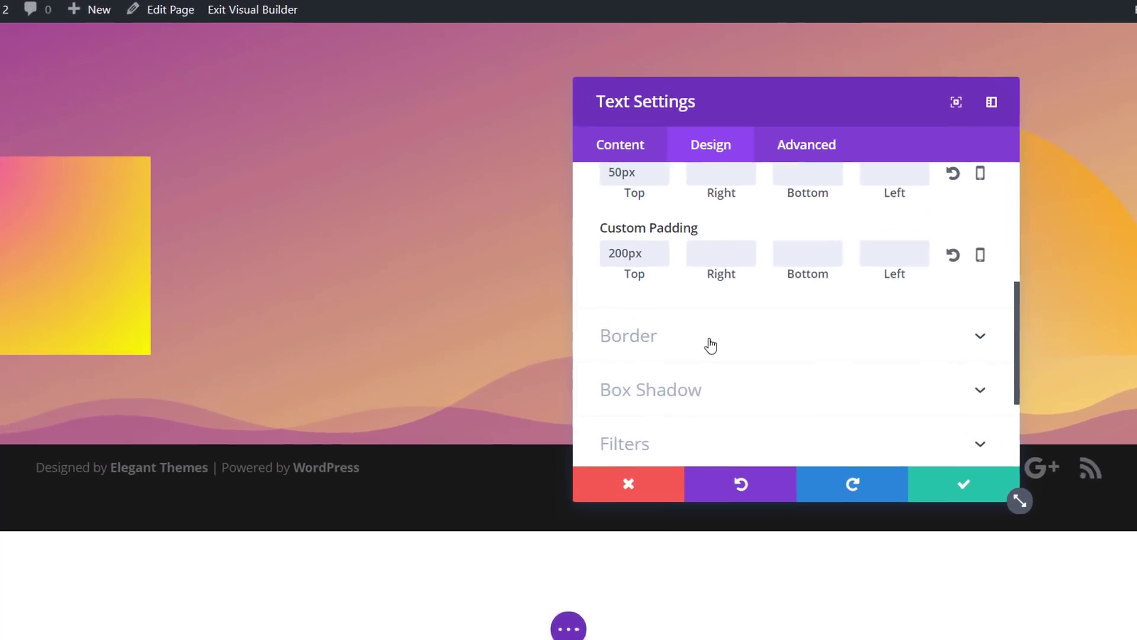
click(687, 340)
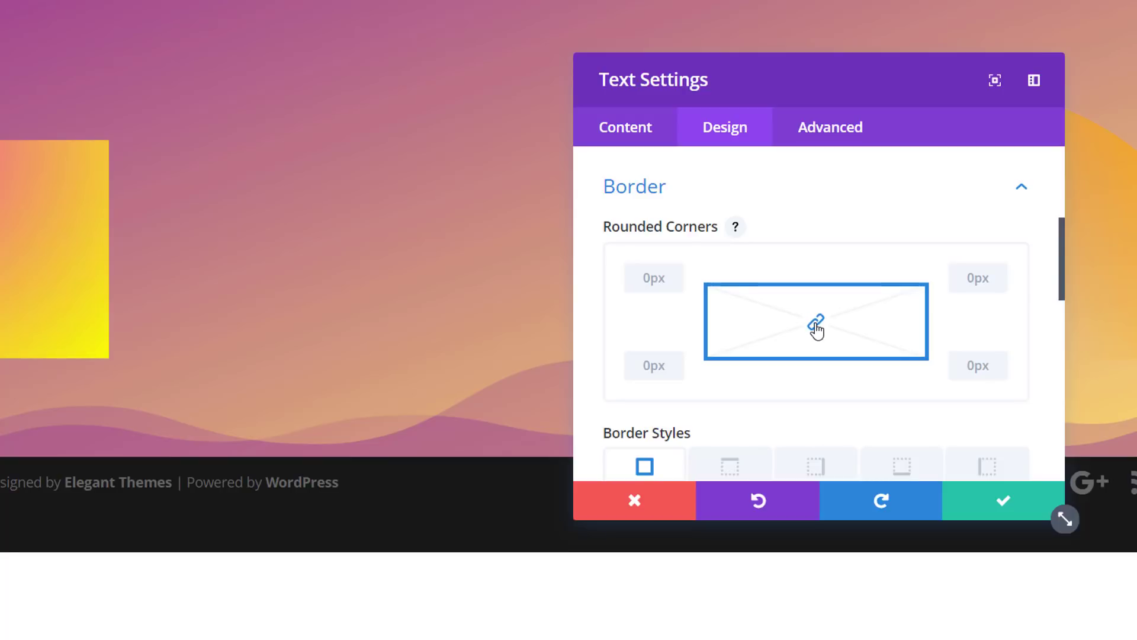
click(630, 271)
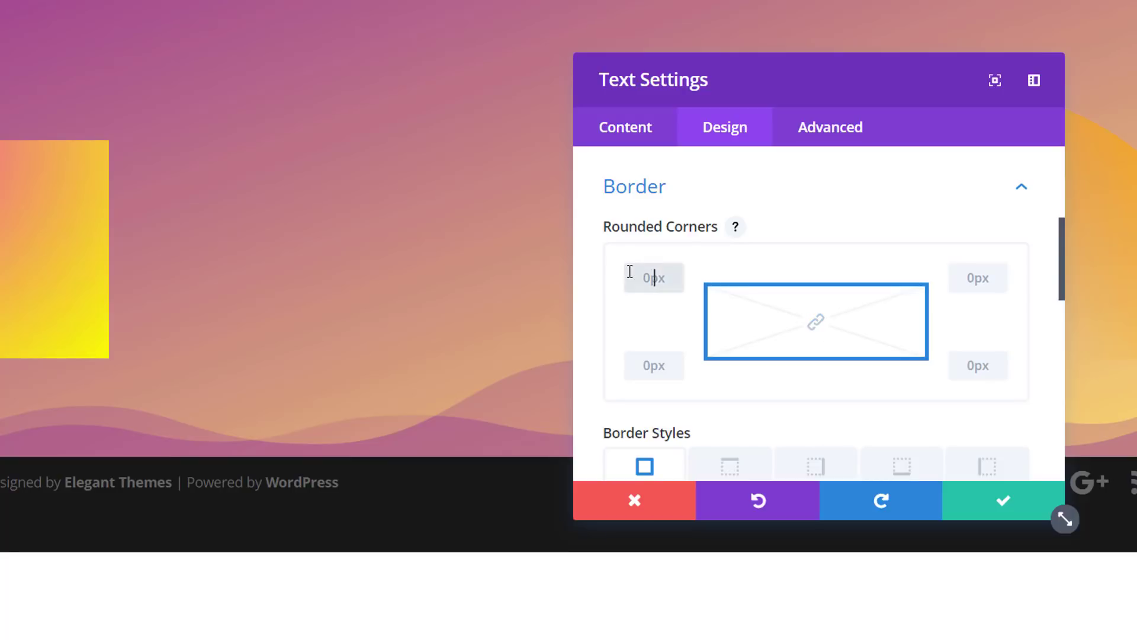
text(500px)
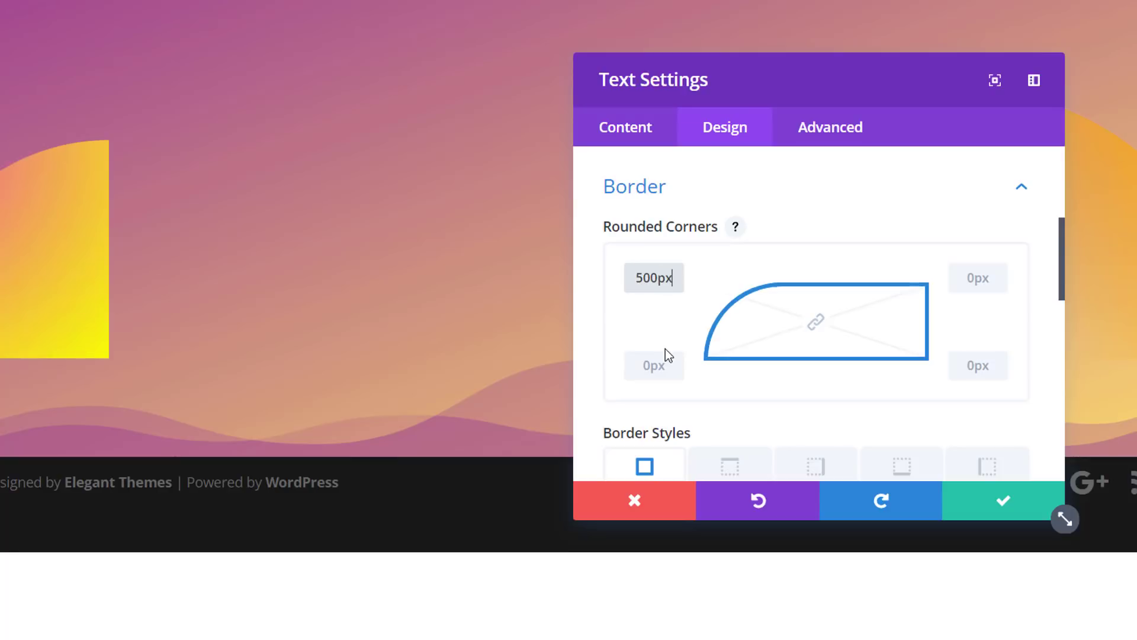
click(661, 360)
text(500)
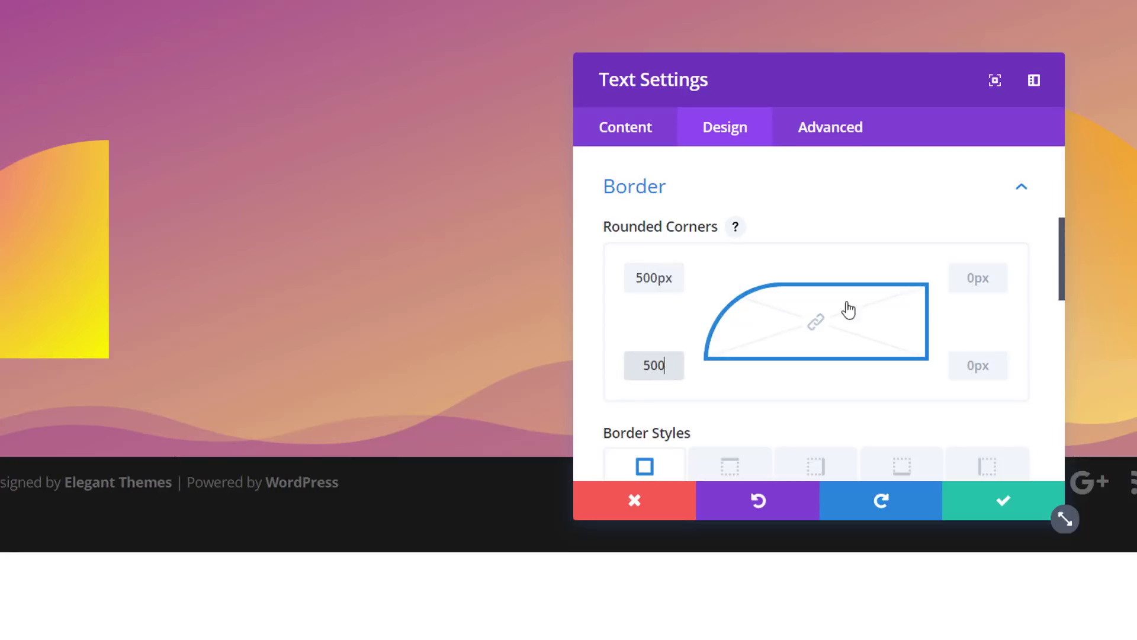
click(961, 278)
text(500px)
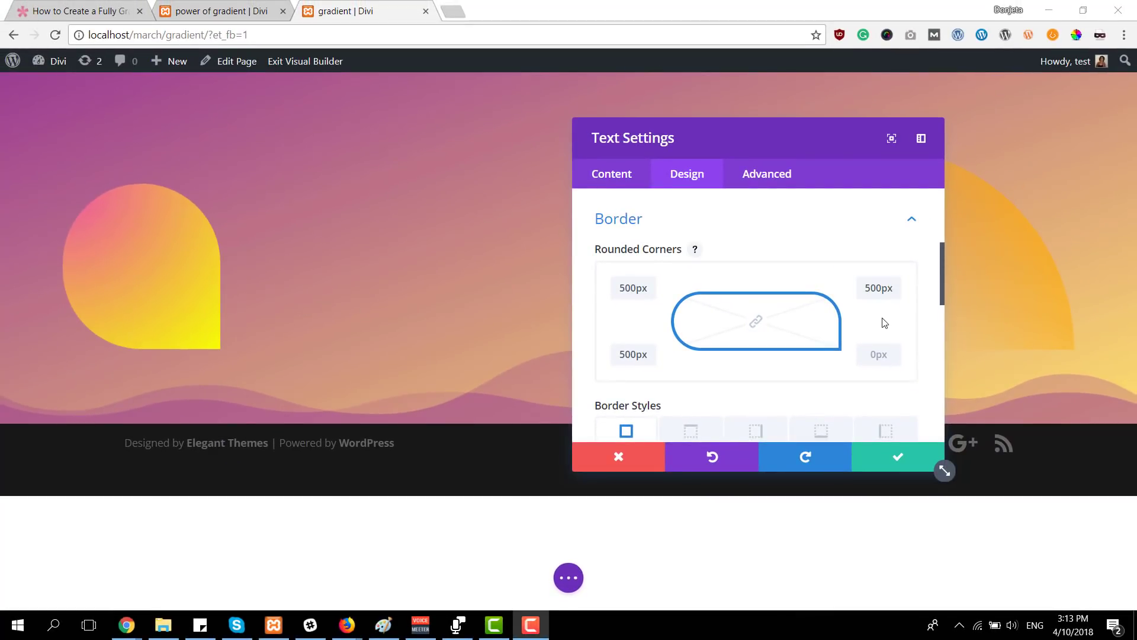
- Apply the first box shadow preset, a soft glow around all sides, to the text module
scroll(884, 323, down, 3)
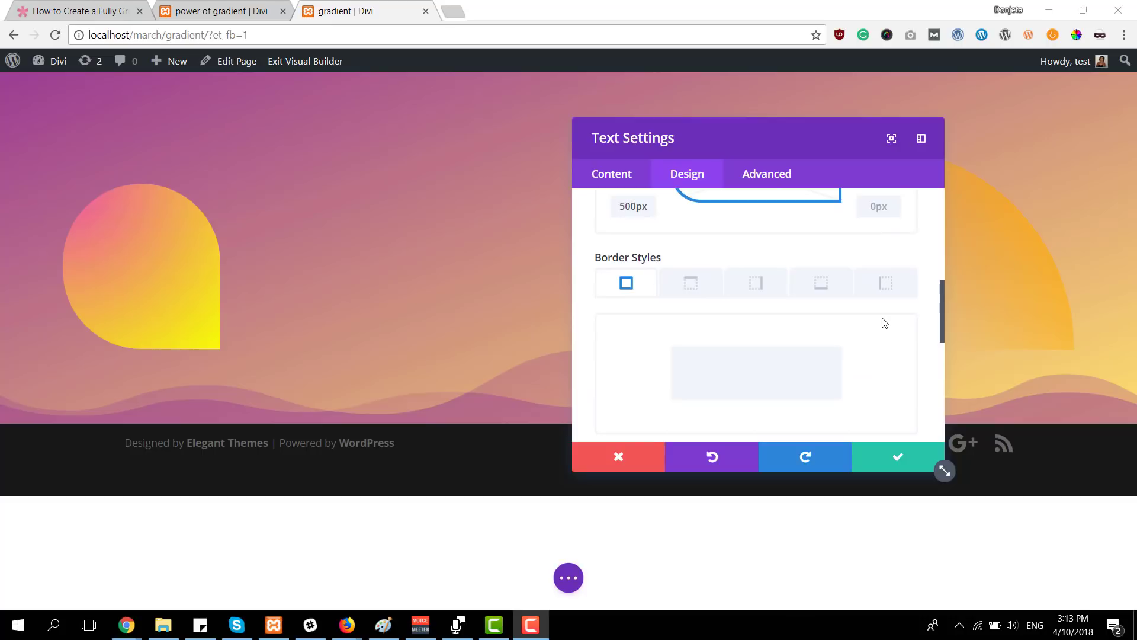
scroll(882, 323, down, 6)
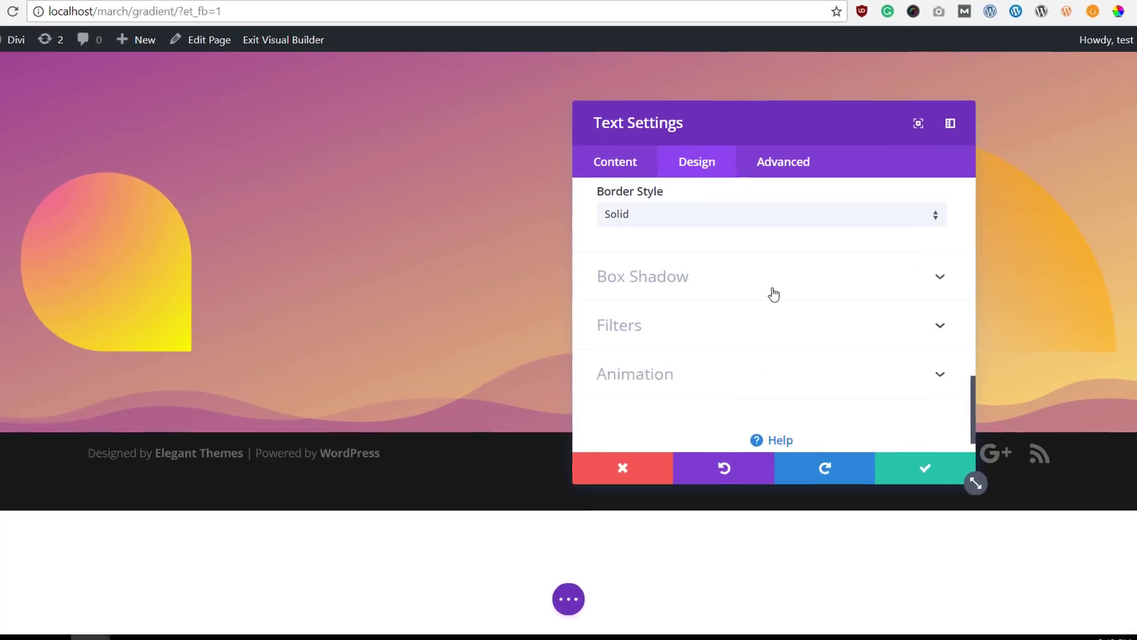
click(772, 295)
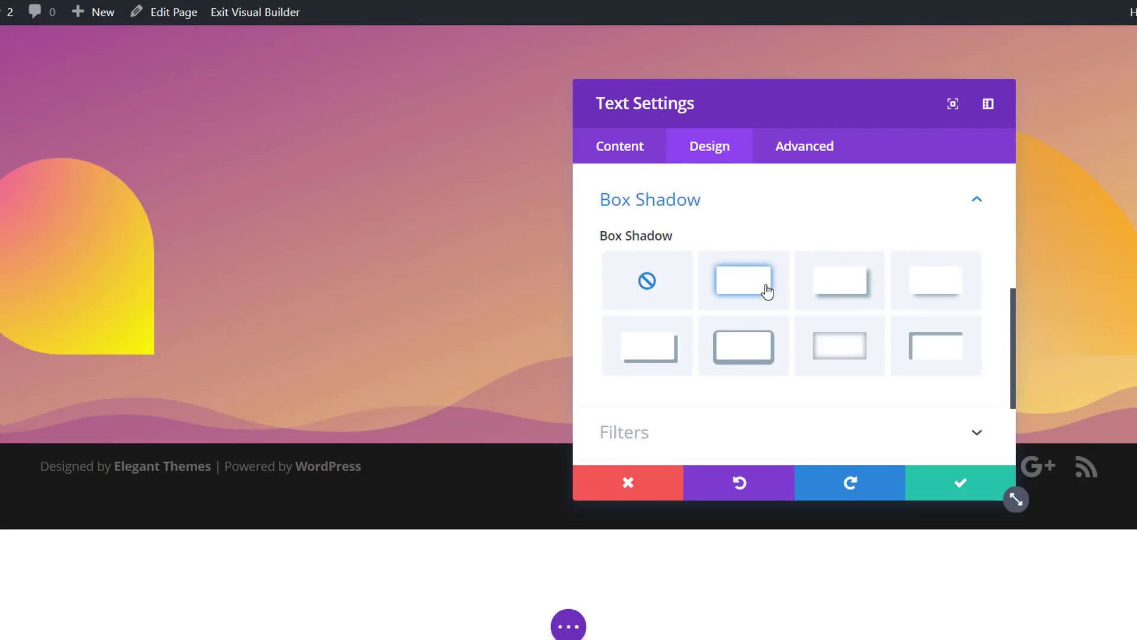
click(767, 290)
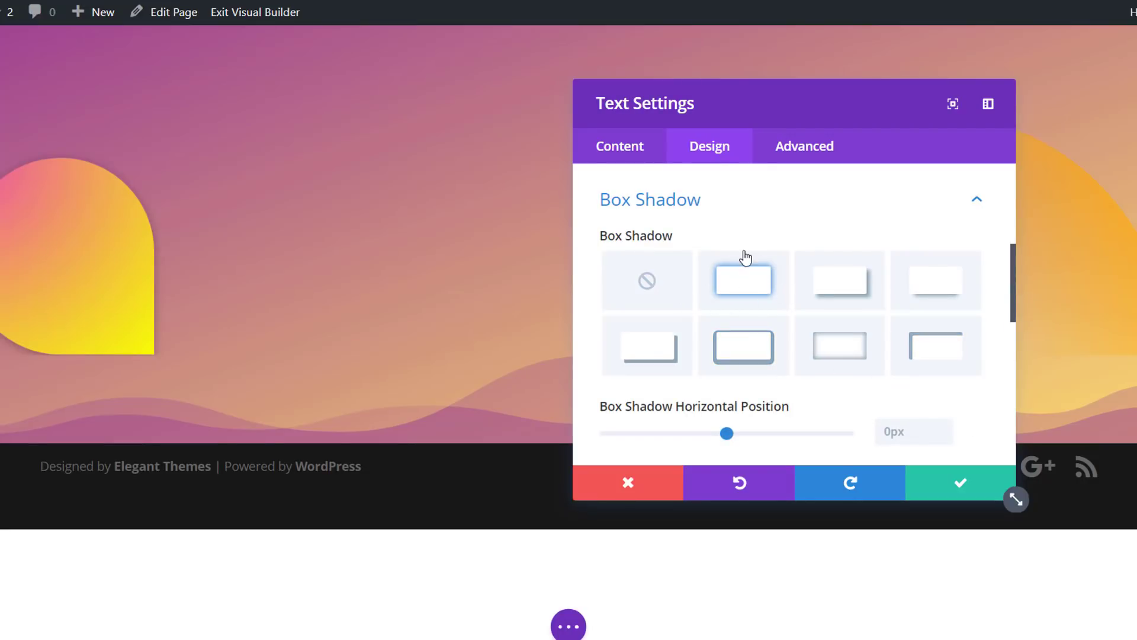
- Save the teardrop text module's settings and add a new text module directly below it
scroll(772, 373, down, 2)
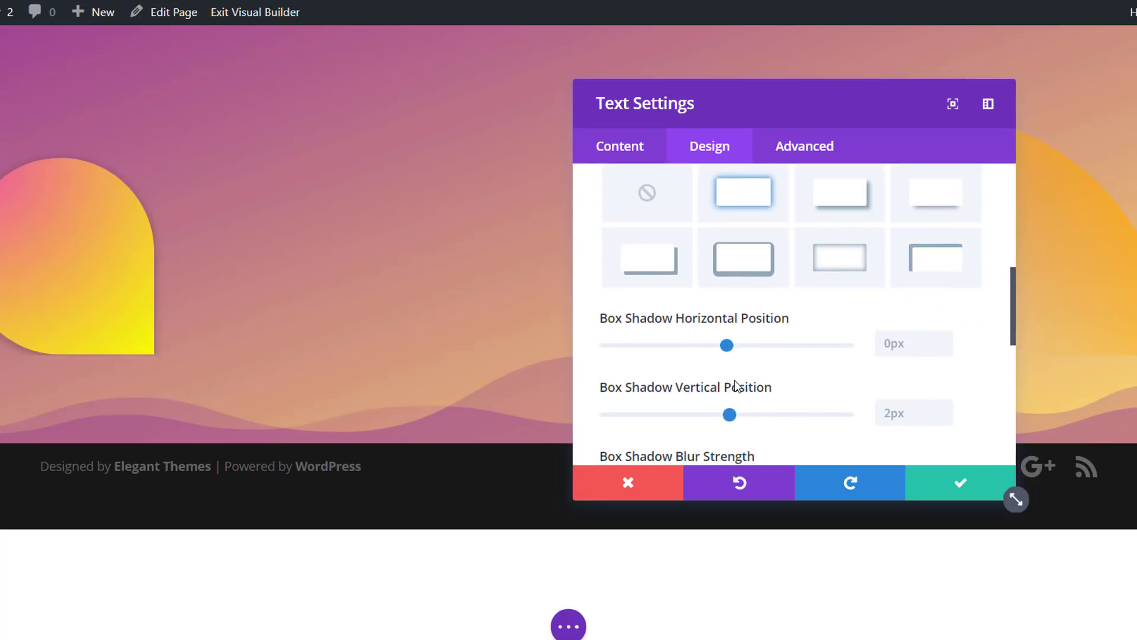
click(952, 489)
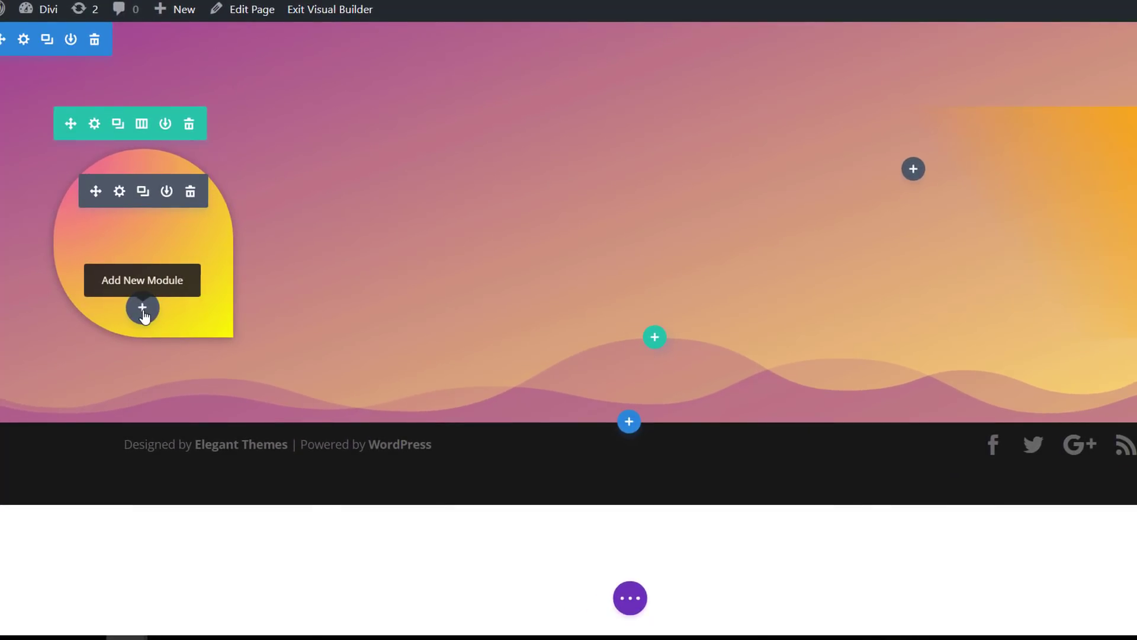
click(142, 308)
text(text)
click(84, 498)
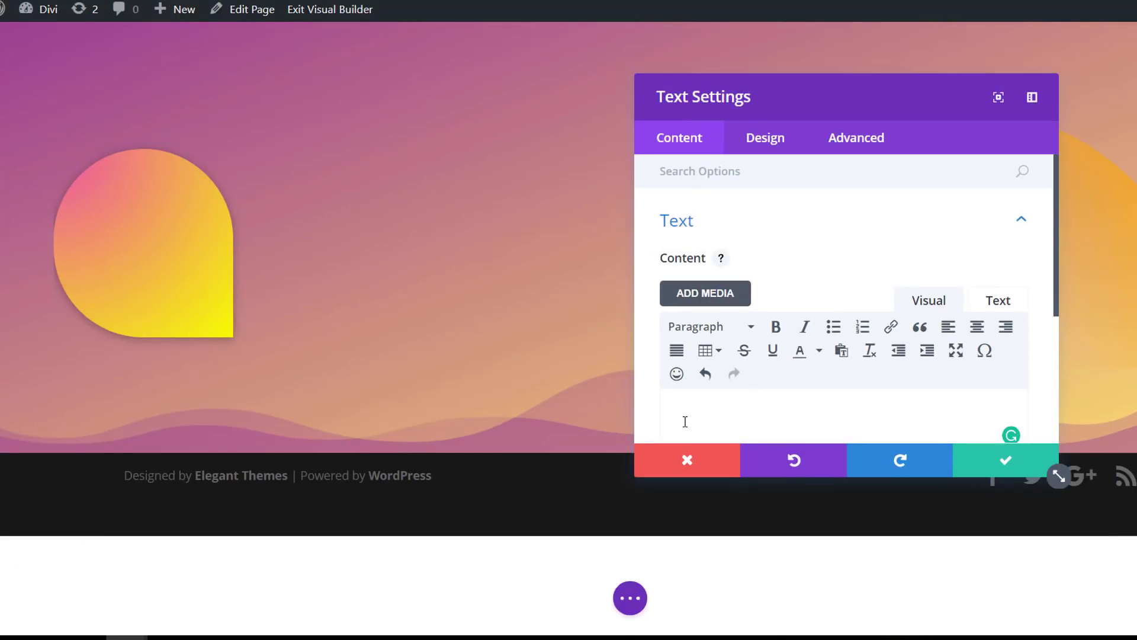
- Enter "Power of gradient" as the new text module's content
text(power of )
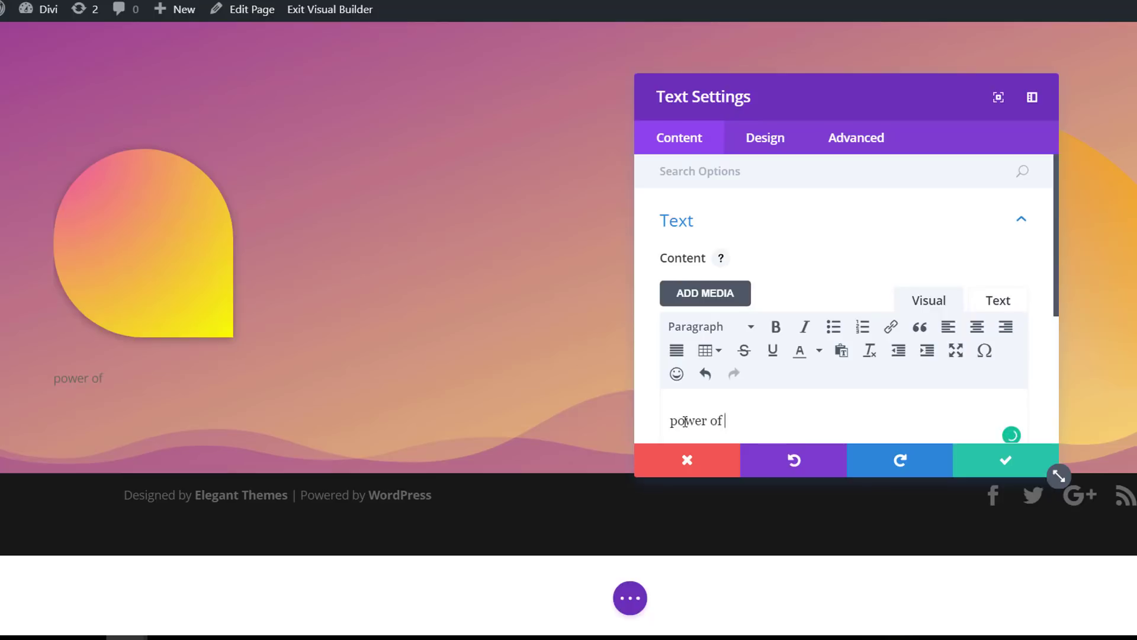
text(gradient)
click(677, 420)
key(BackSpace)
text(P)
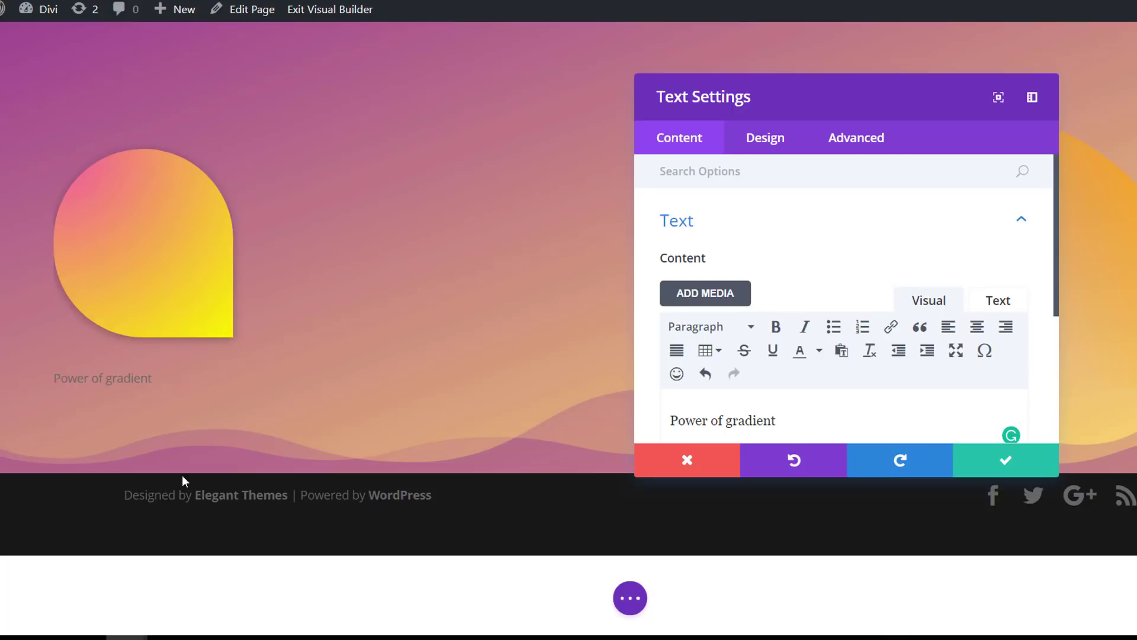
- Add a gradient background to the "Power of gradient" text module
scroll(882, 290, down, 4)
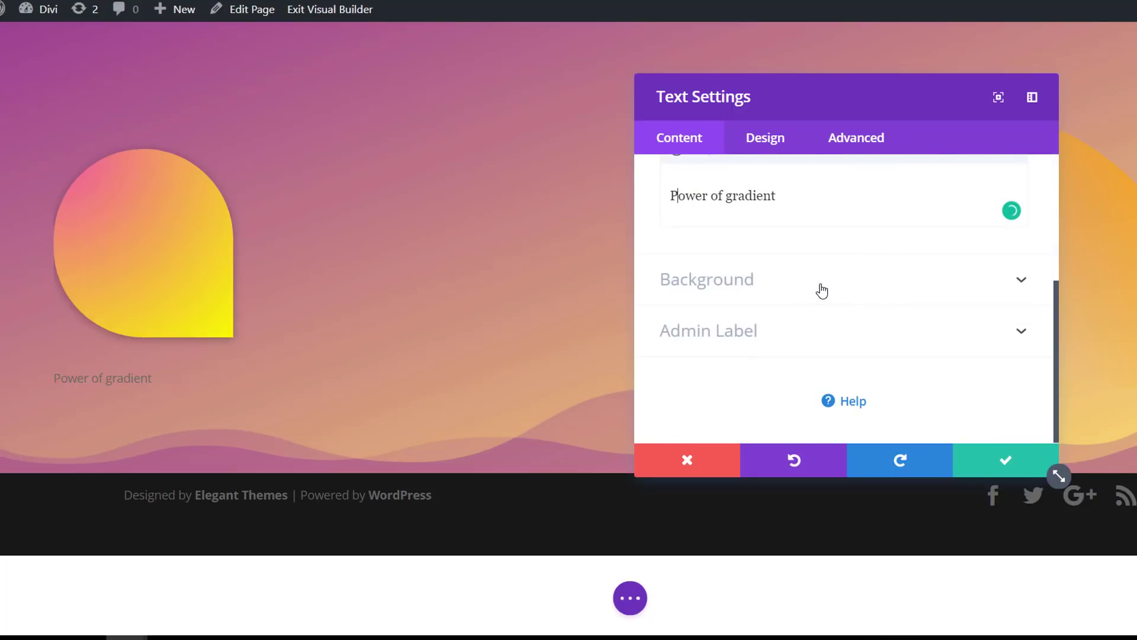
click(822, 291)
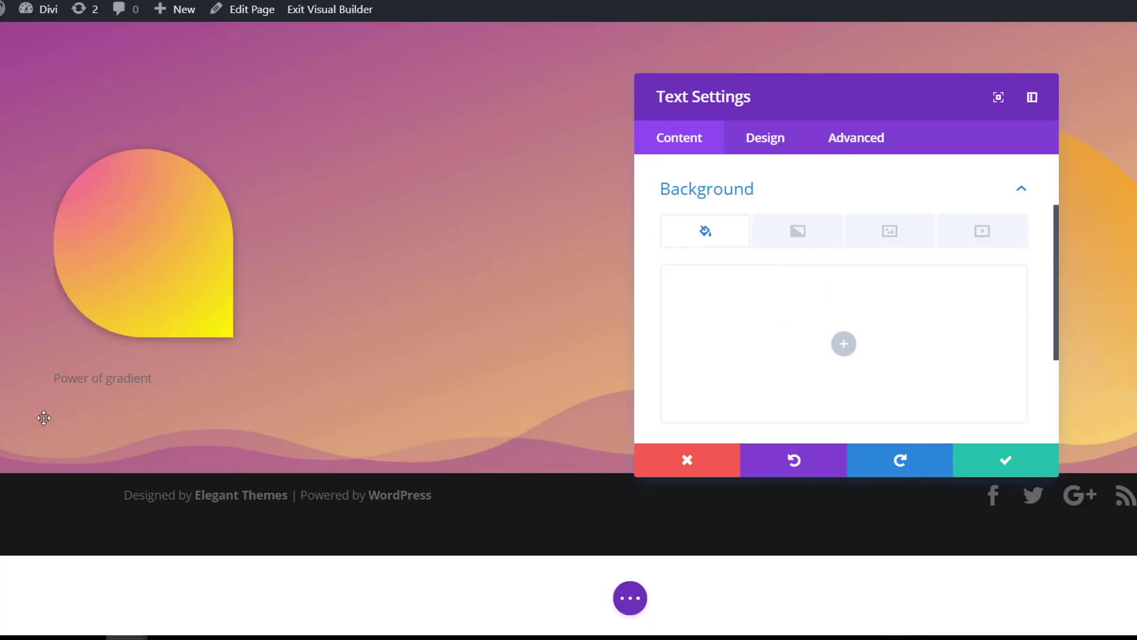
click(797, 230)
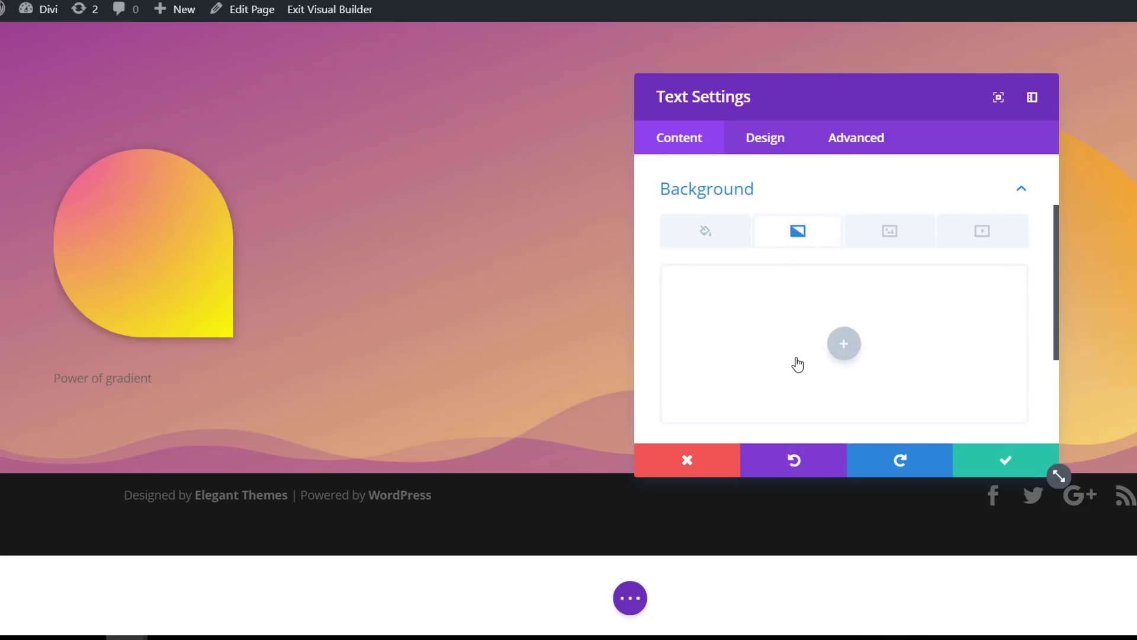
click(844, 344)
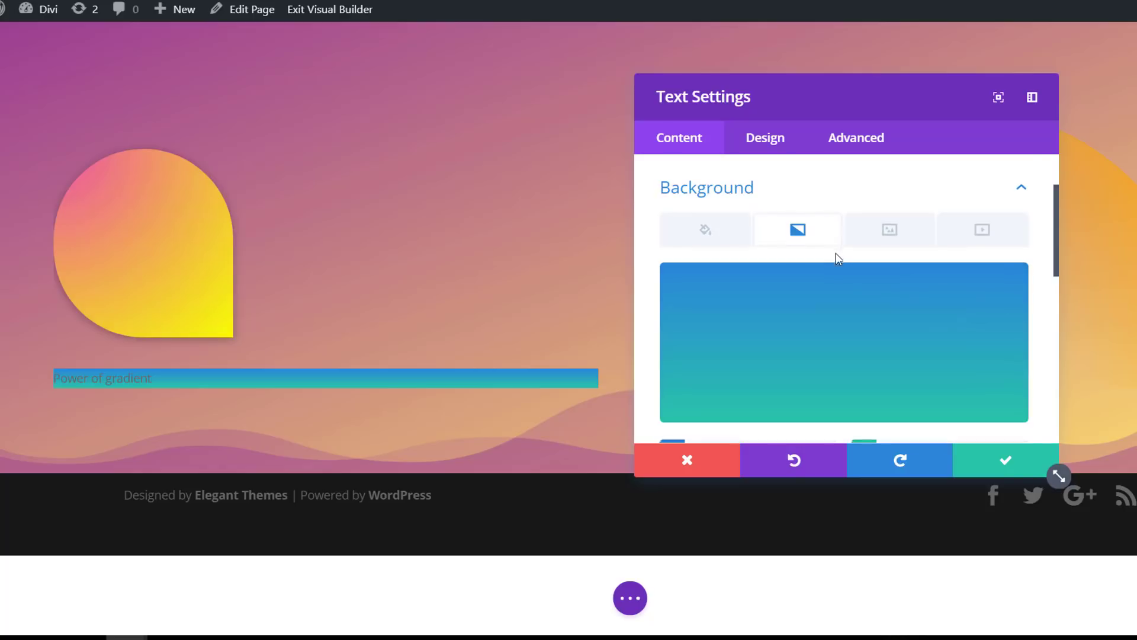
- Copy Color #6 from Palette #1 in the blog post and set the gradient's first color to #ffaa00
scroll(838, 257, down, 2)
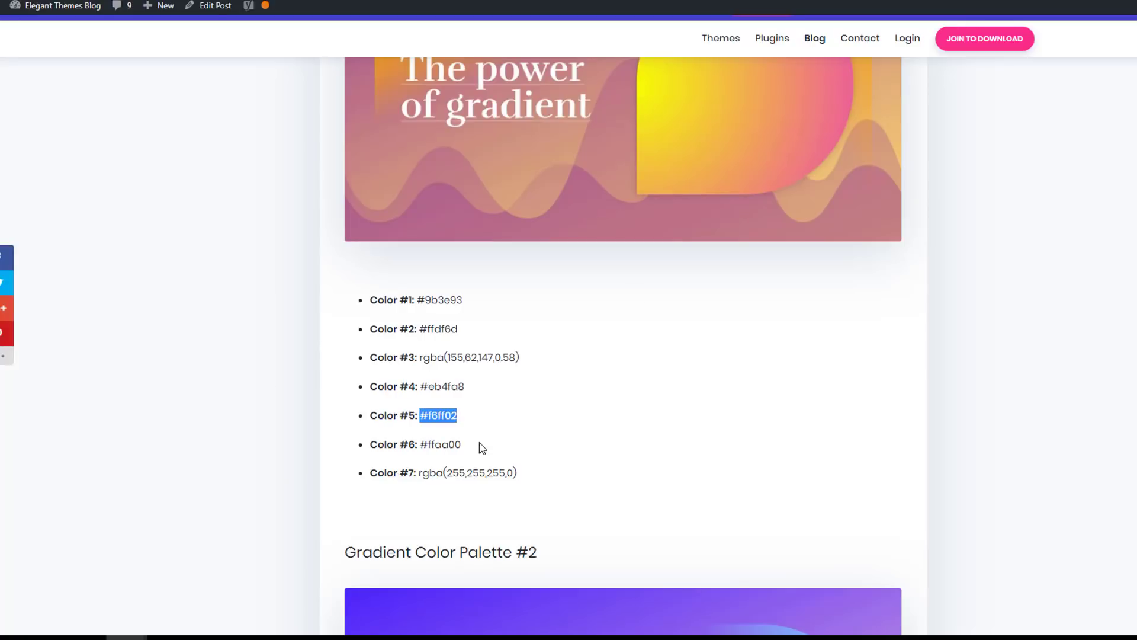
drag(462, 444, 432, 444)
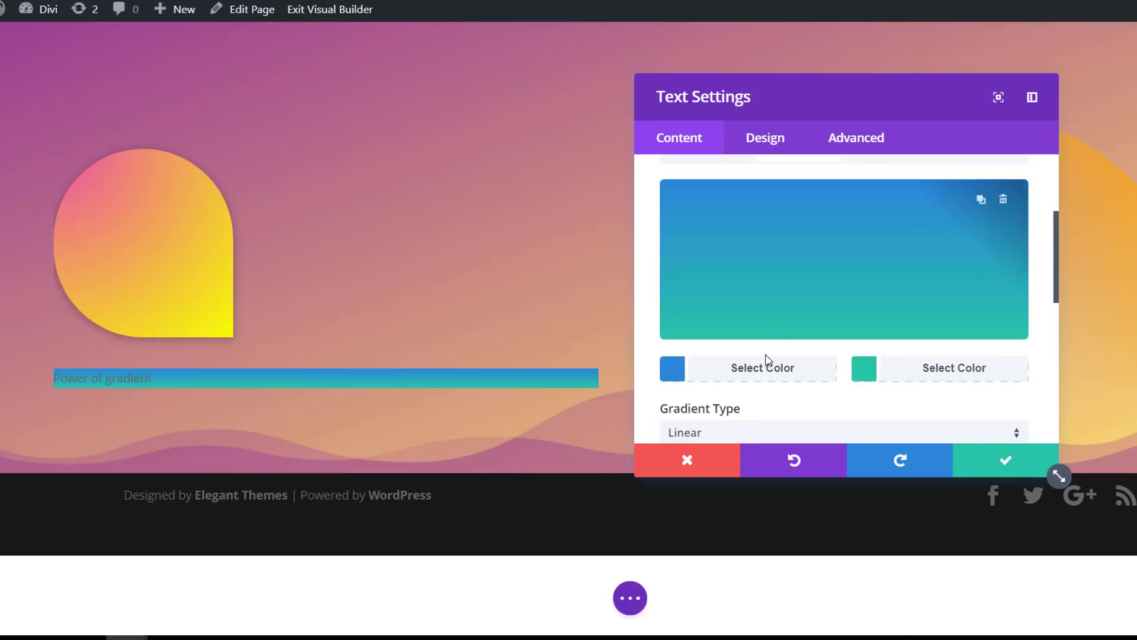
click(764, 368)
click(730, 202)
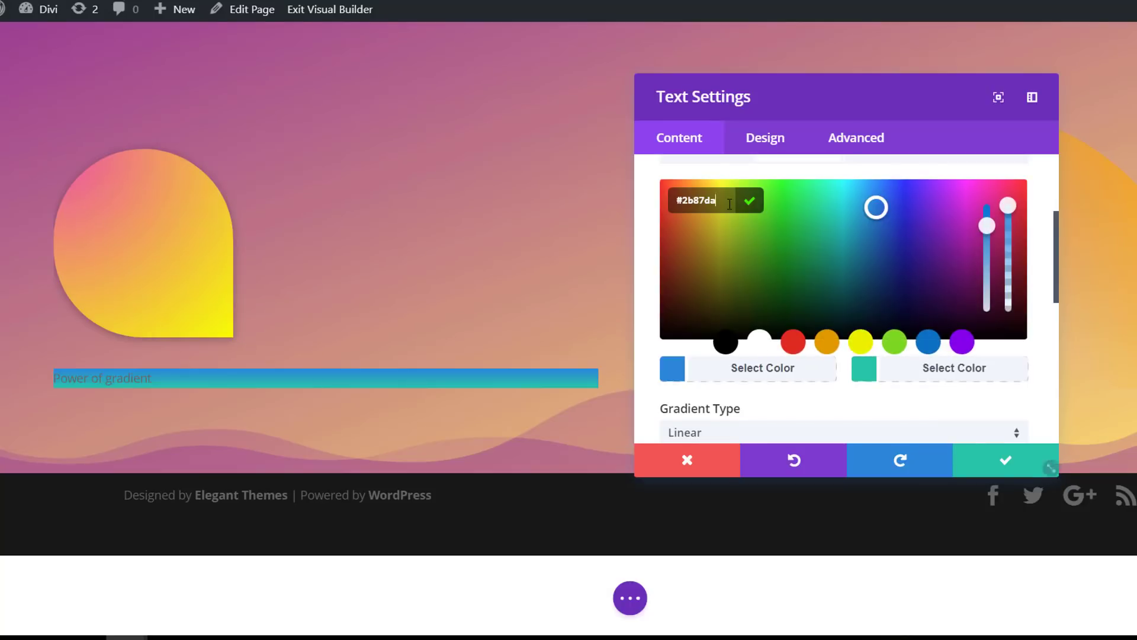
key(ctrl+a)
text(#ffaa00)
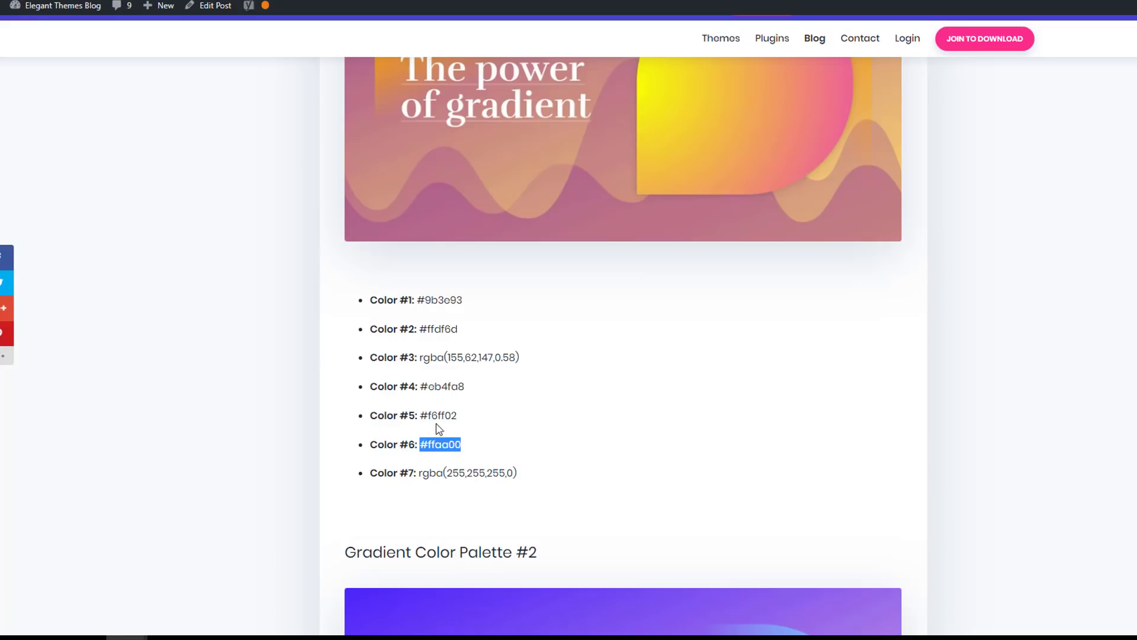
- Copy Color #7 from the blog post and set the gradient's second color to rgba(255,255,255,0)
drag(521, 474, 421, 479)
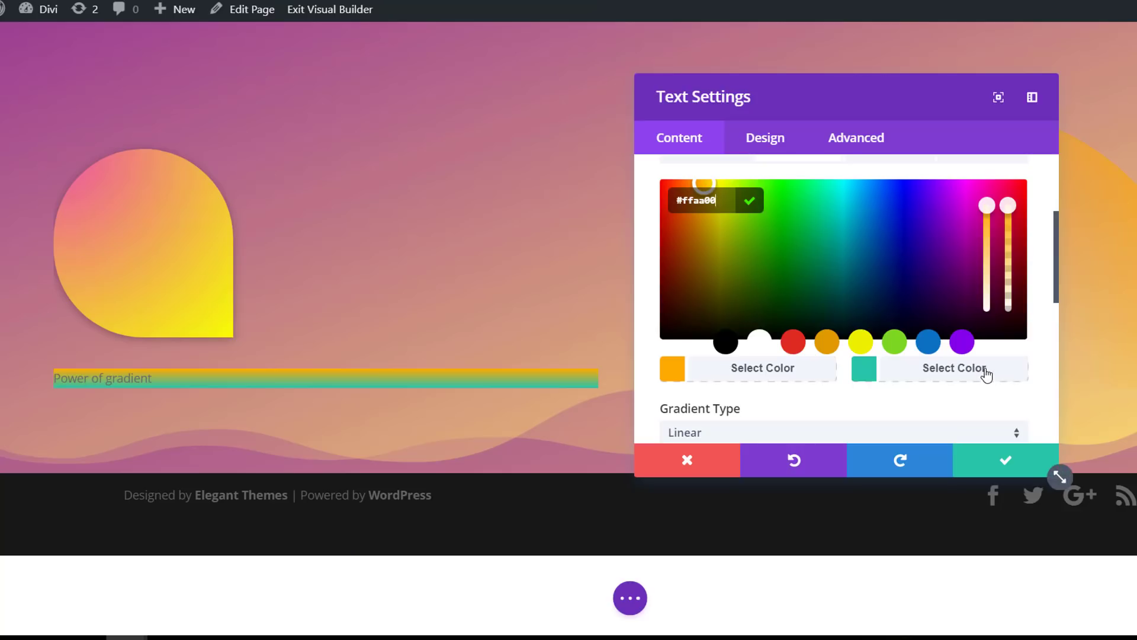
click(987, 372)
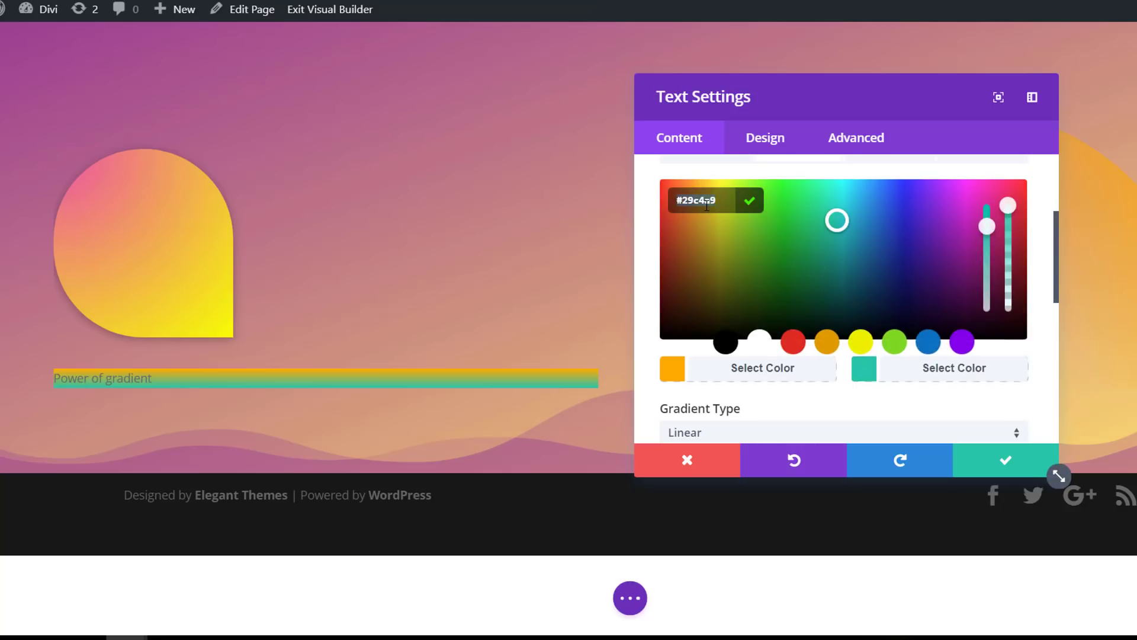
key(ctrl+a)
text(rgba(255,255,255,0))
- Set the gradient direction to 156deg, with a start position of 6% and an end position of 47%
scroll(966, 318, down, 3)
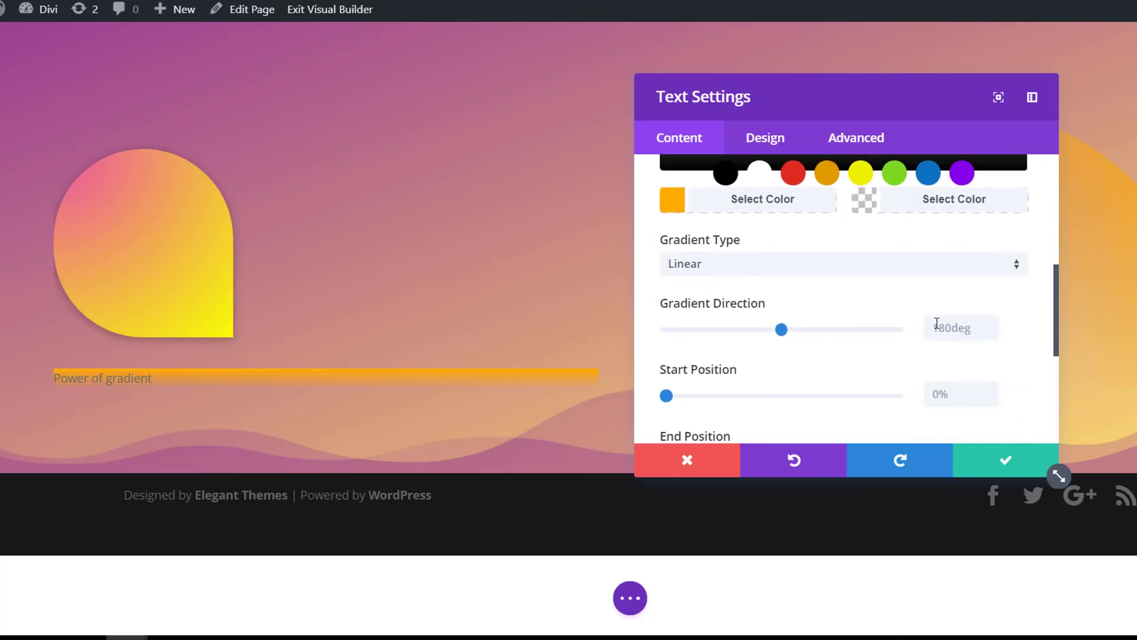
drag(782, 330, 767, 332)
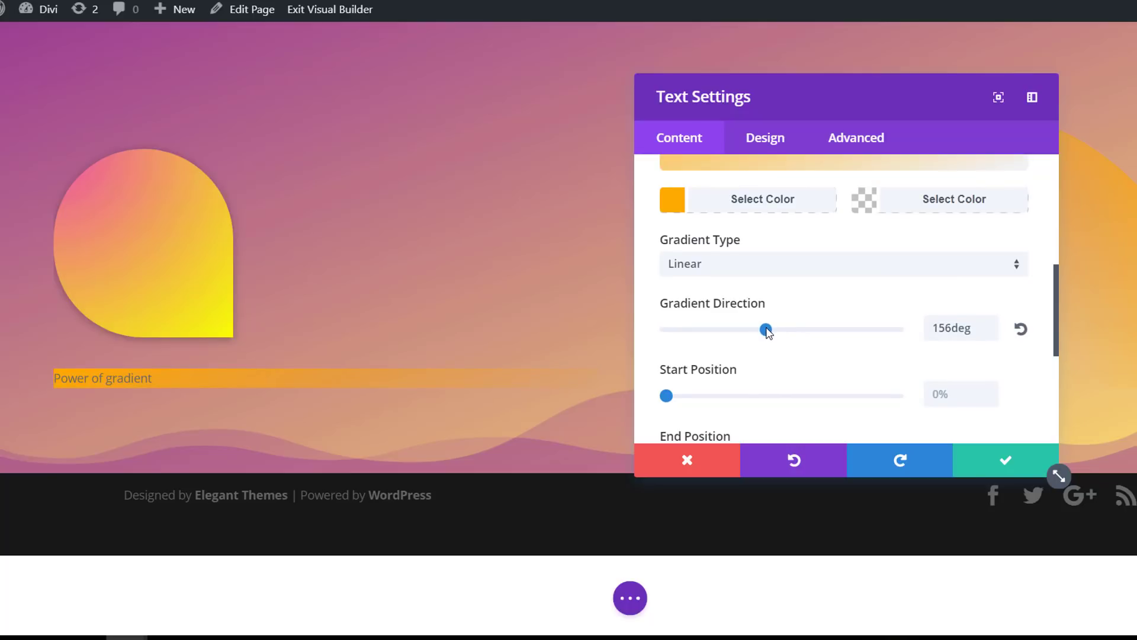
scroll(813, 347, down, 1)
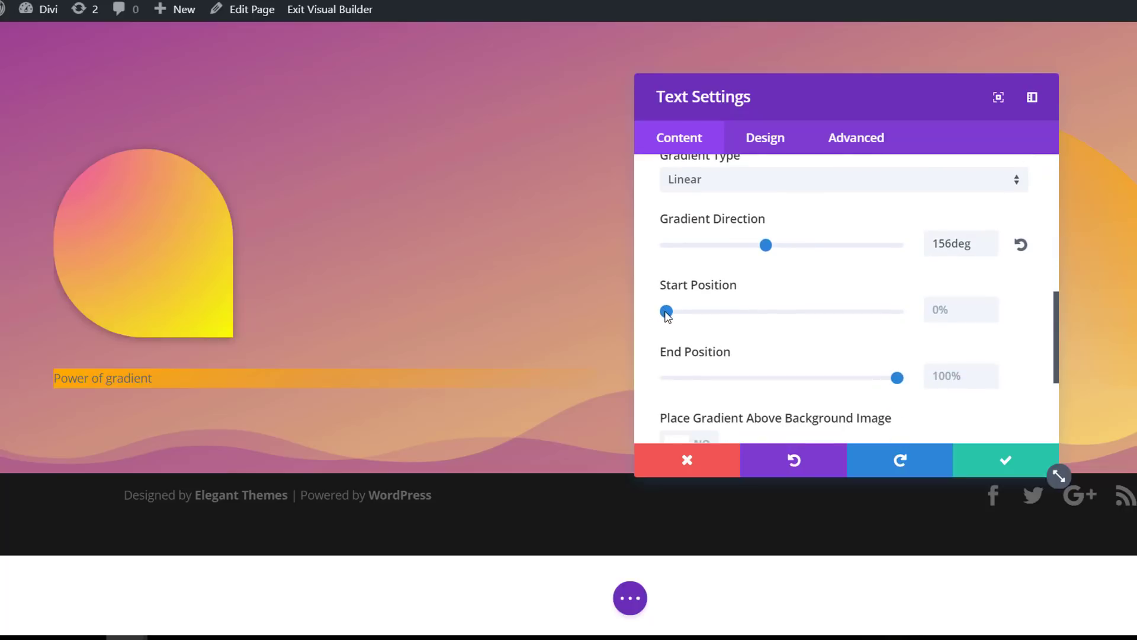
drag(671, 316, 682, 318)
drag(899, 382, 778, 379)
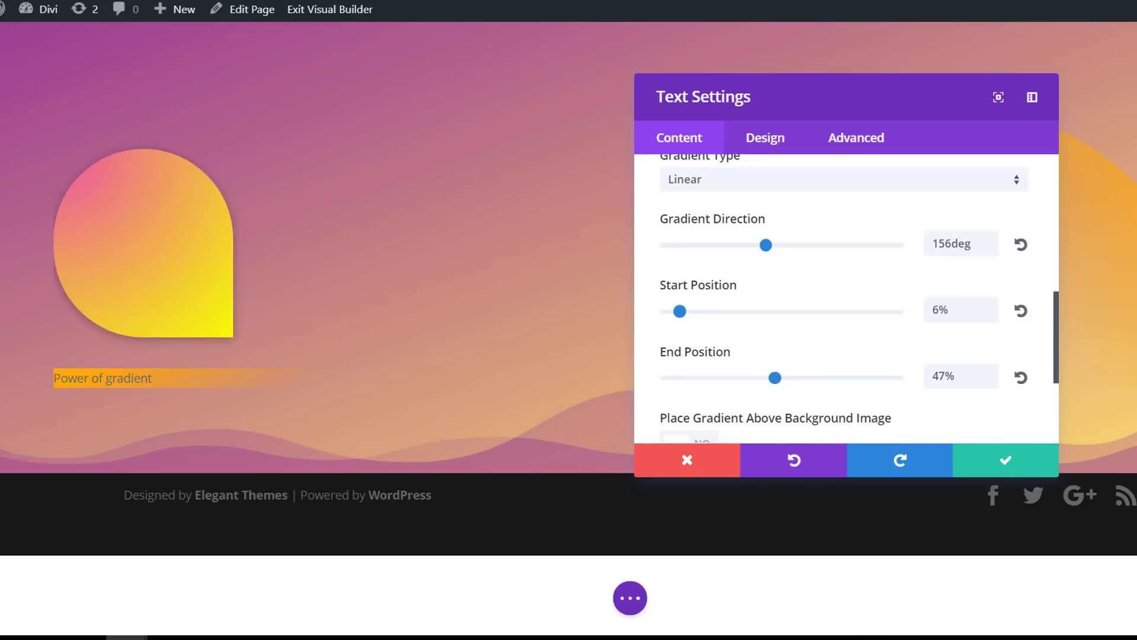
- Set the text font of the "Power of gradient" module to Rufina
click(773, 140)
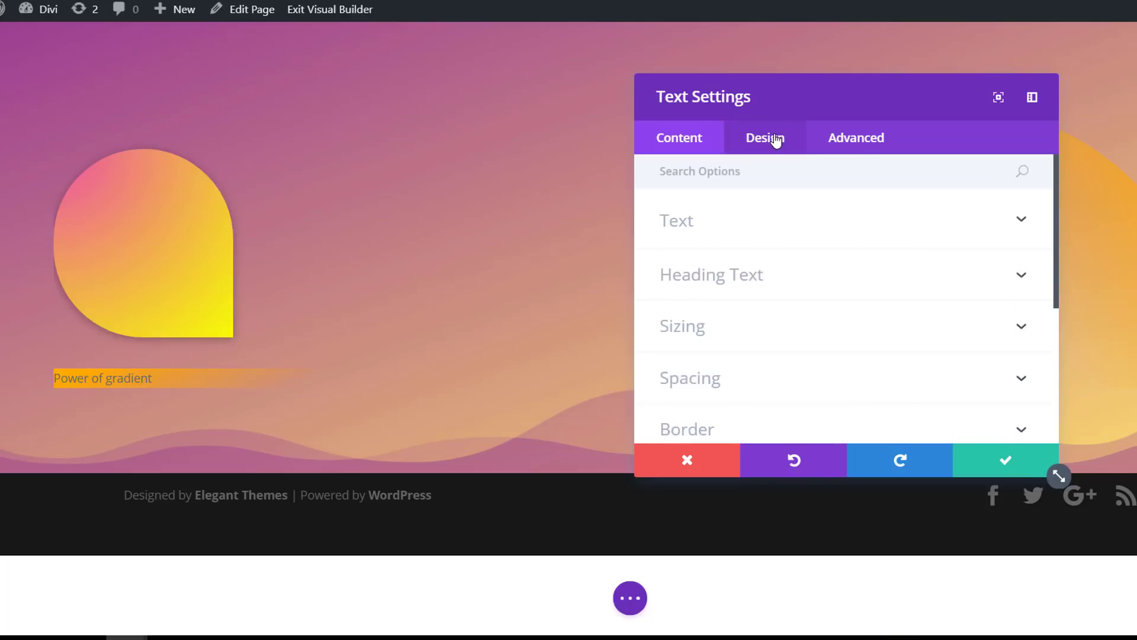
click(753, 232)
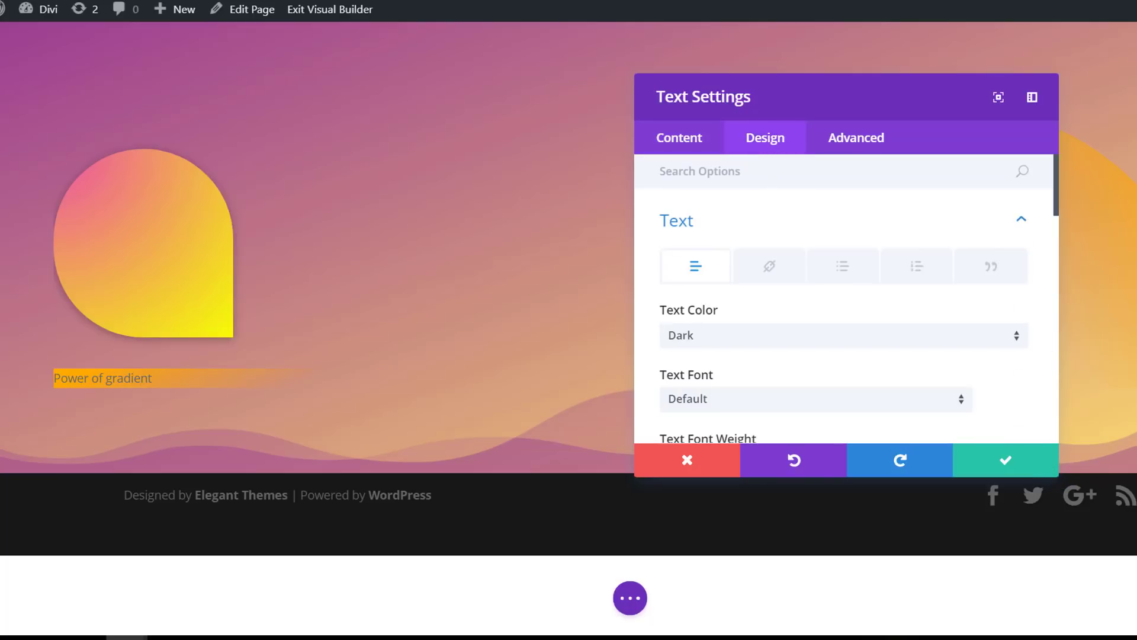
scroll(754, 353, down, 3)
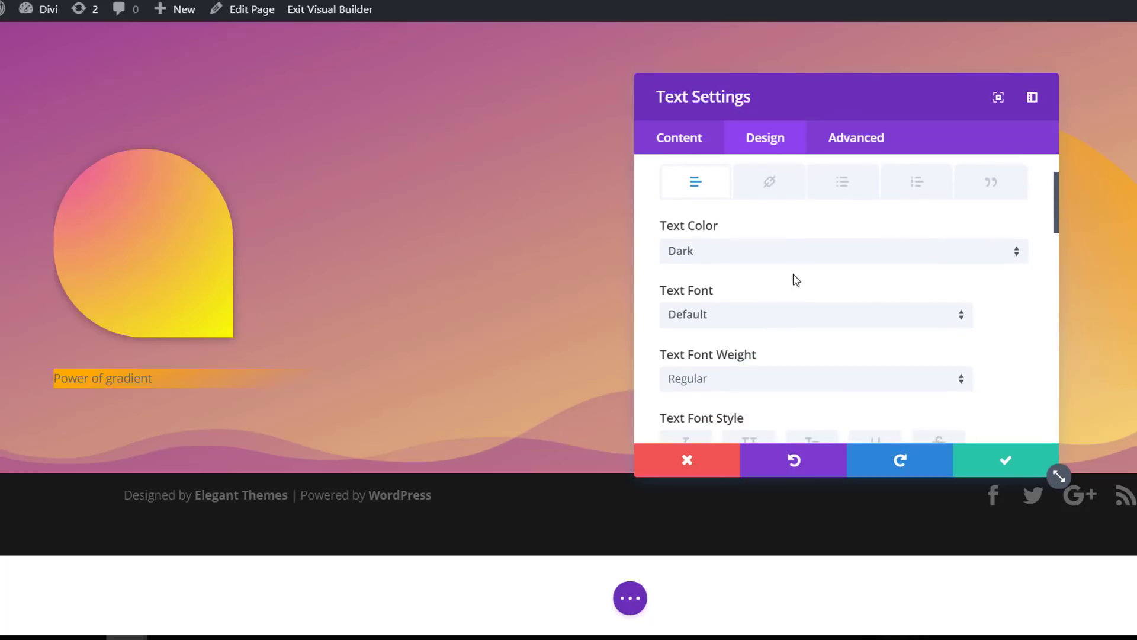
click(781, 328)
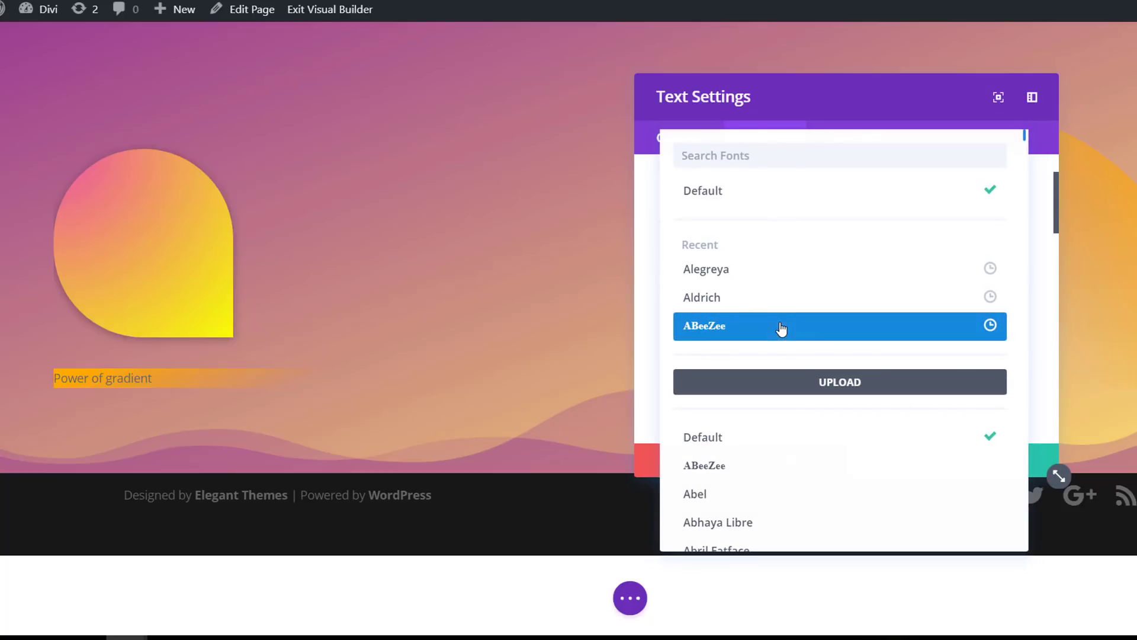
text(rufina)
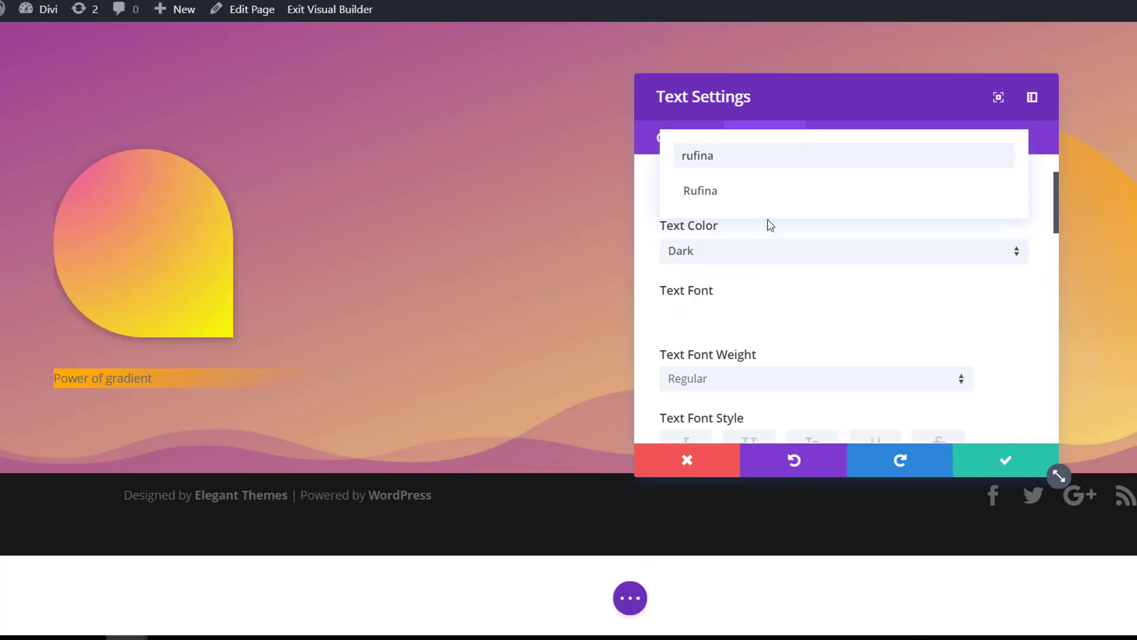
click(767, 195)
- Set the text font weight to Bold and apply the underline font style
scroll(812, 306, down, 3)
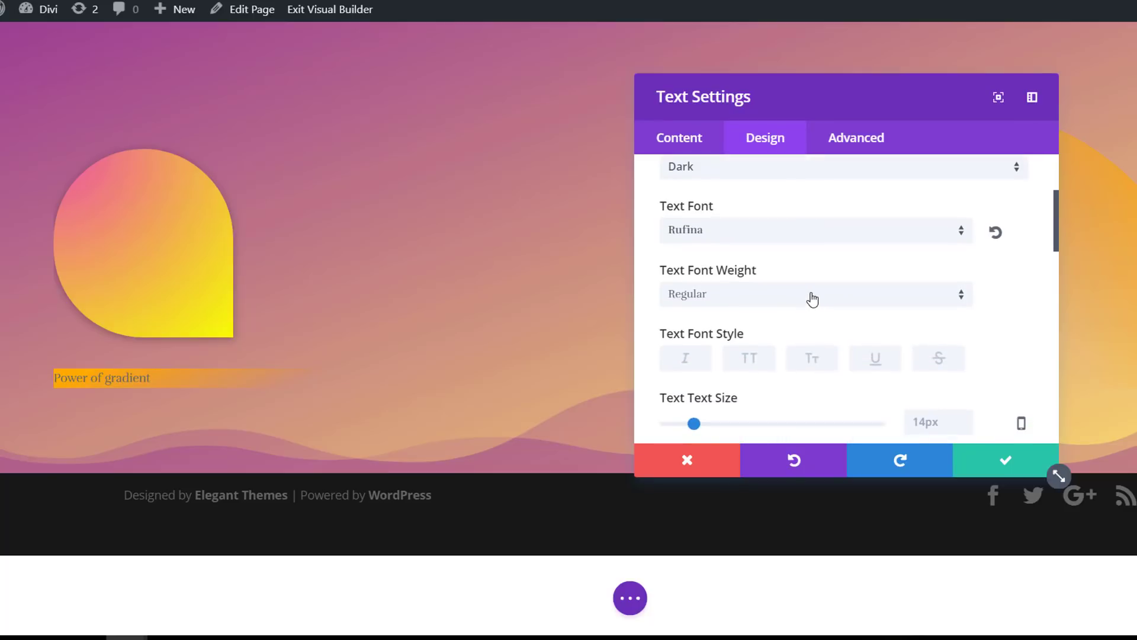
click(827, 304)
click(788, 337)
click(883, 363)
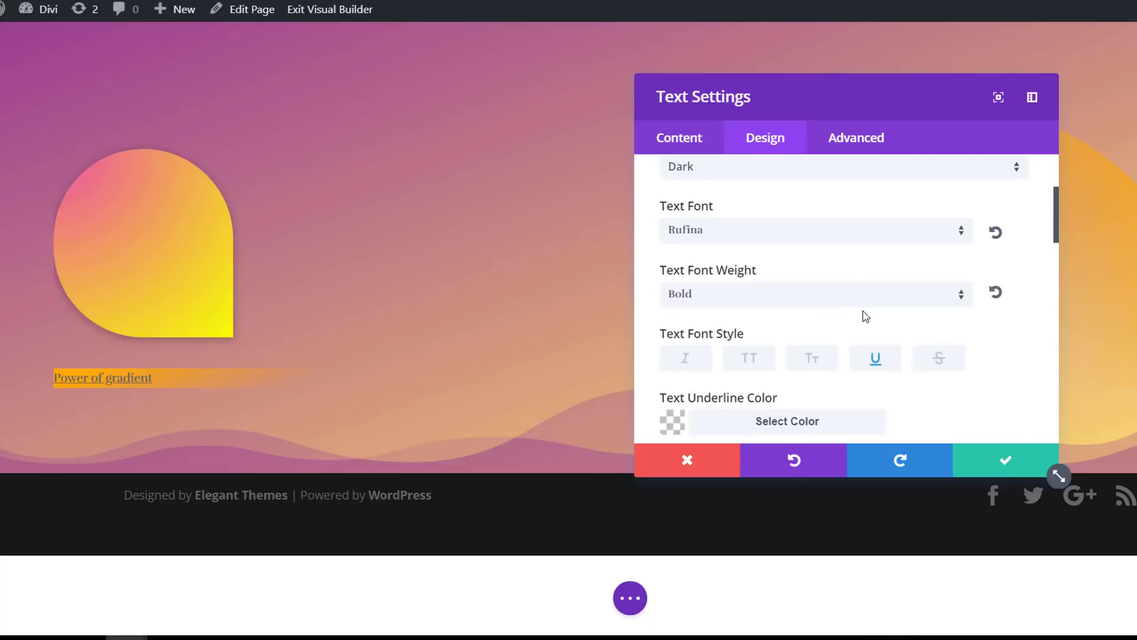
- Set the text underline color to rgba(255,255,255,0.17)
scroll(869, 316, down, 3)
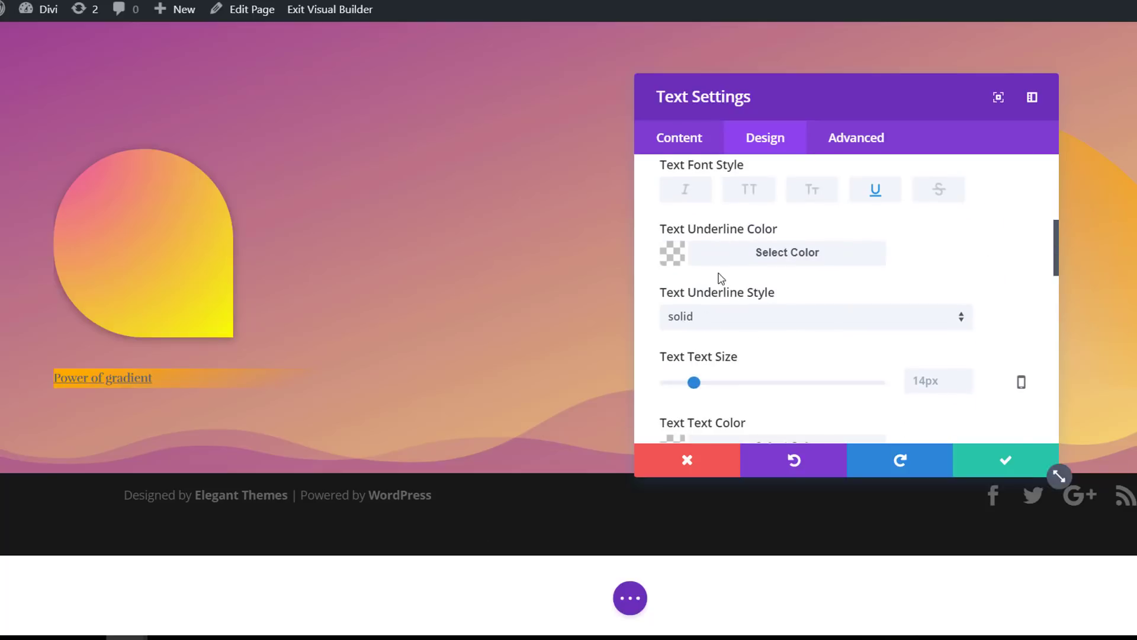
click(734, 252)
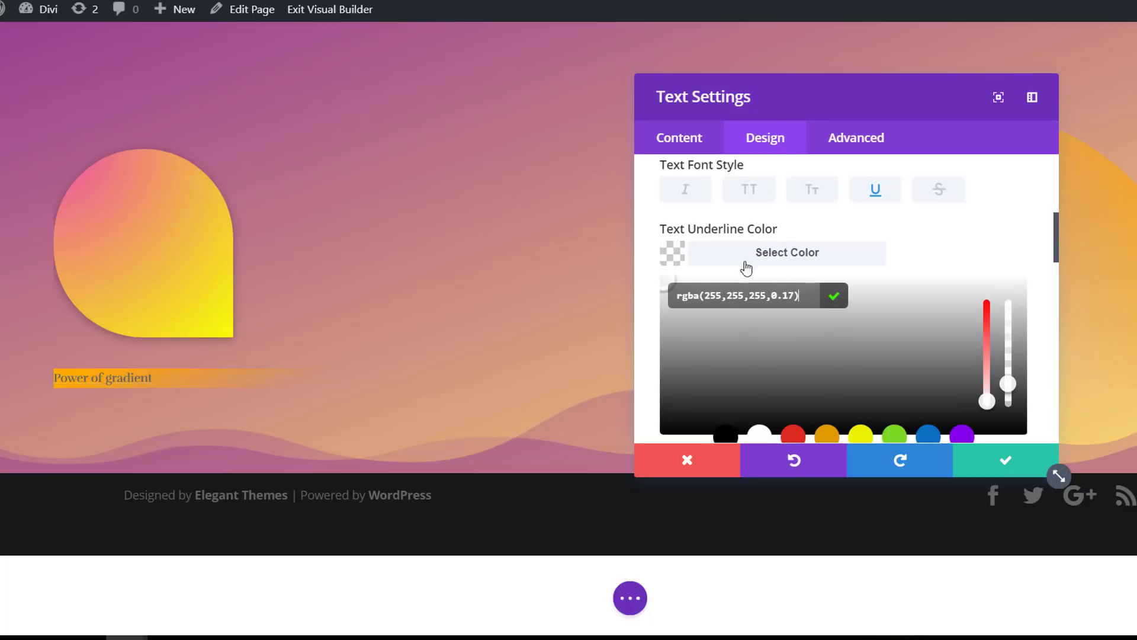
click(916, 228)
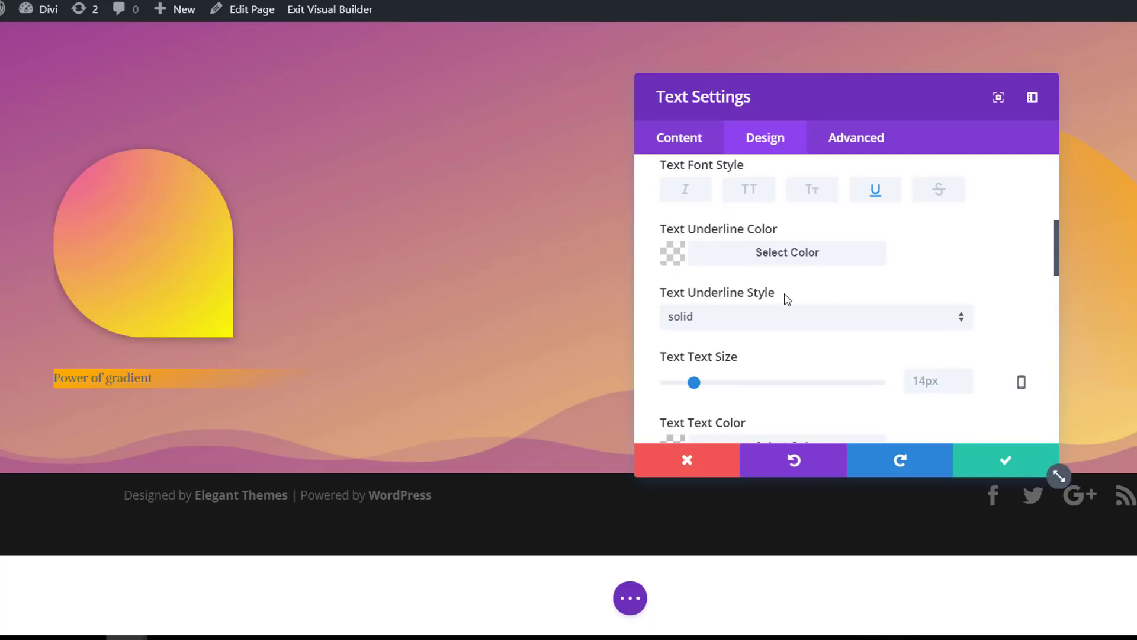
- Set the module's text size to 100px and its line height to 1em
scroll(786, 298, down, 2)
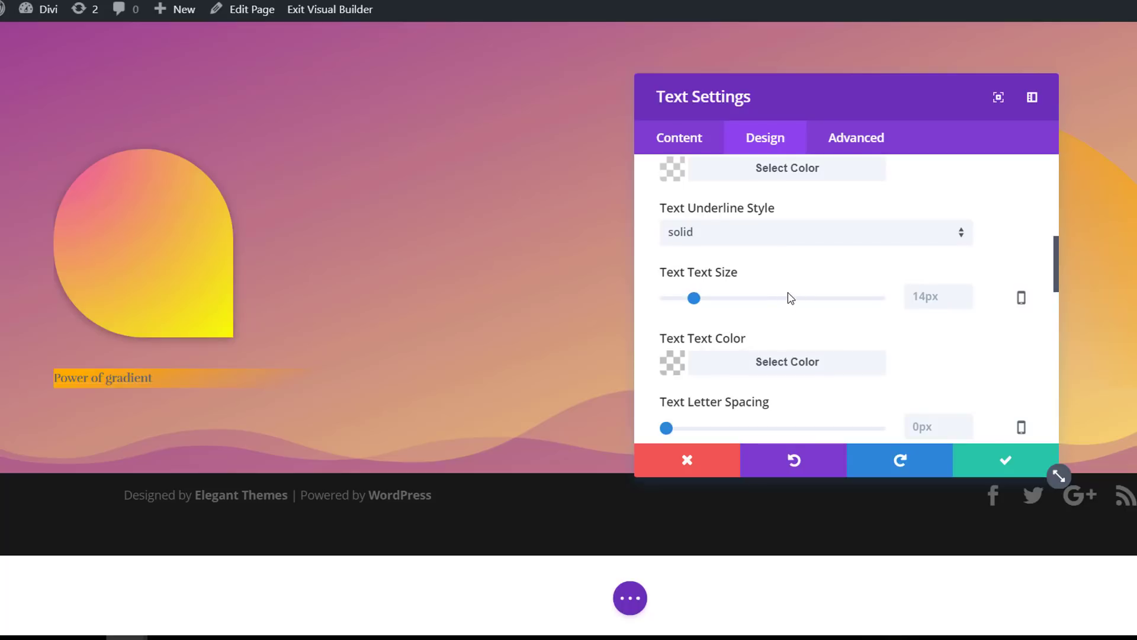
drag(694, 298, 895, 312)
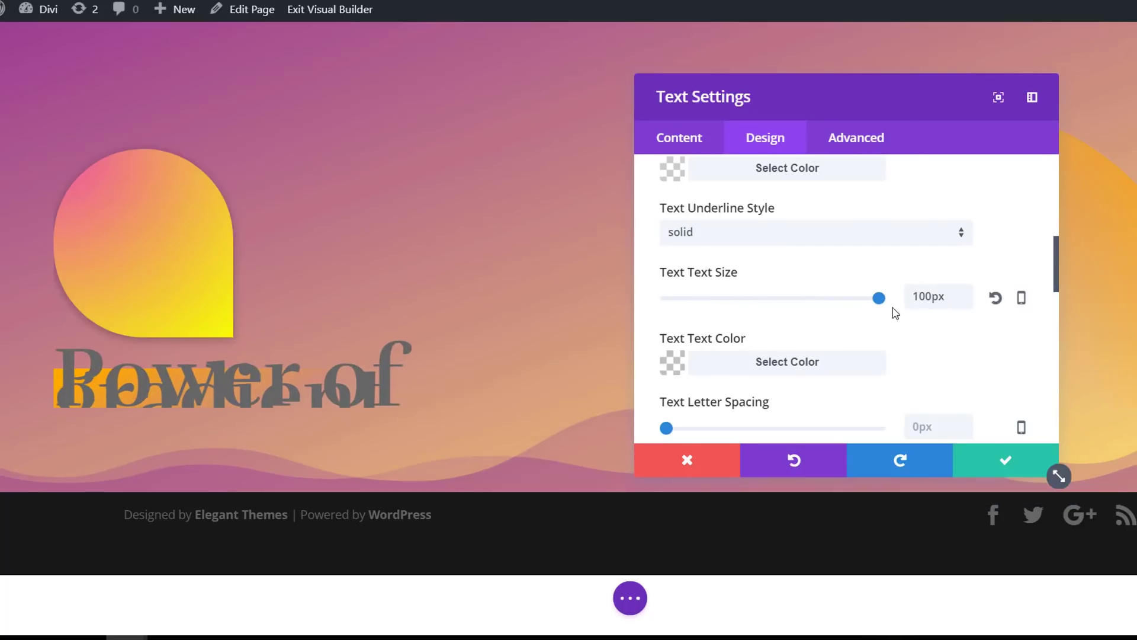
scroll(782, 385, down, 4)
drag(747, 330, 657, 330)
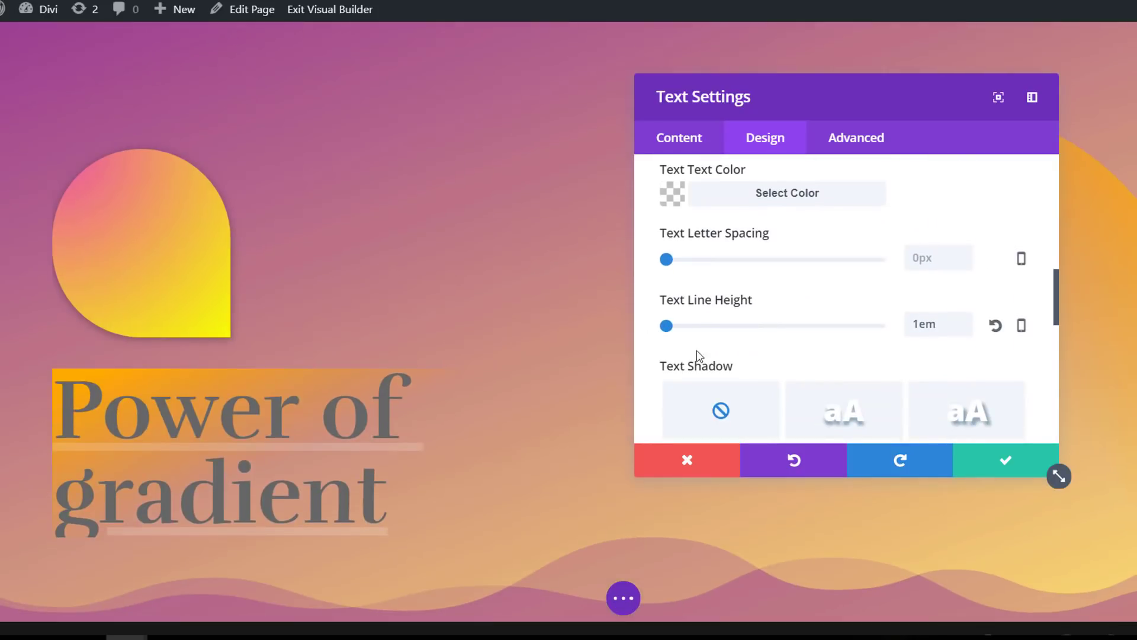
- Change the "Power of gradient" text color to white, #ffffff
scroll(834, 345, down, 3)
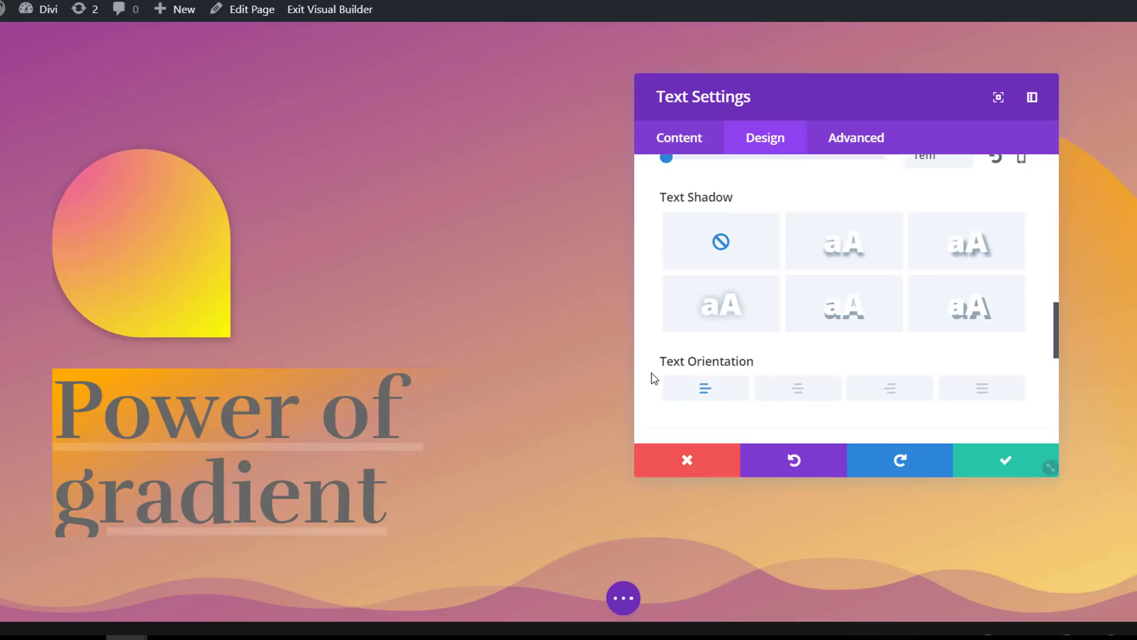
scroll(737, 298, up, 3)
click(736, 287)
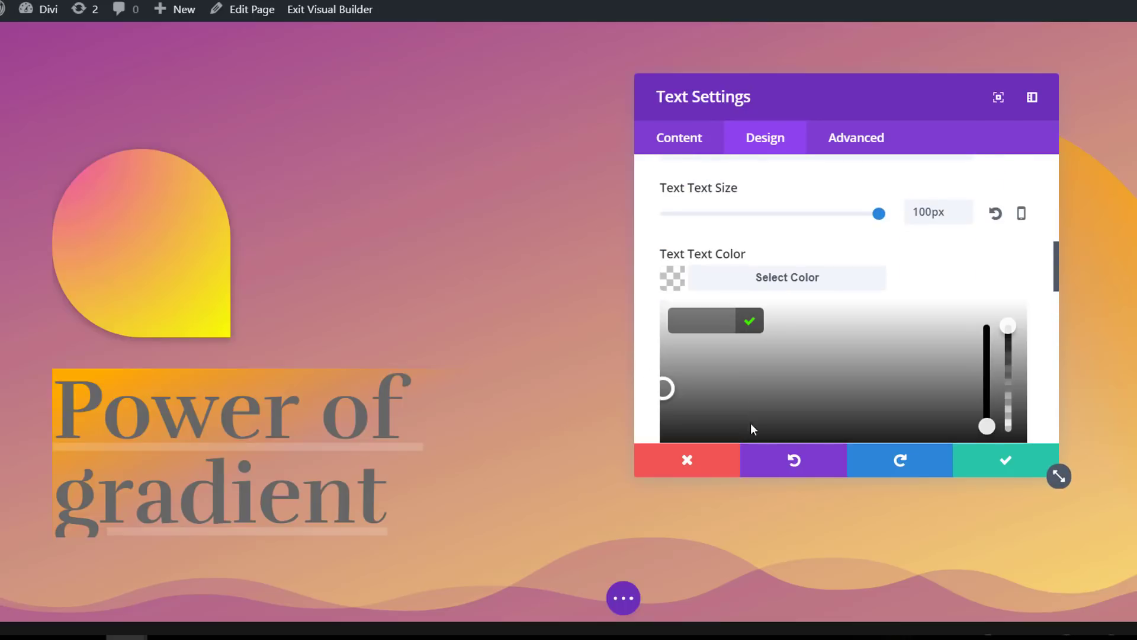
click(752, 382)
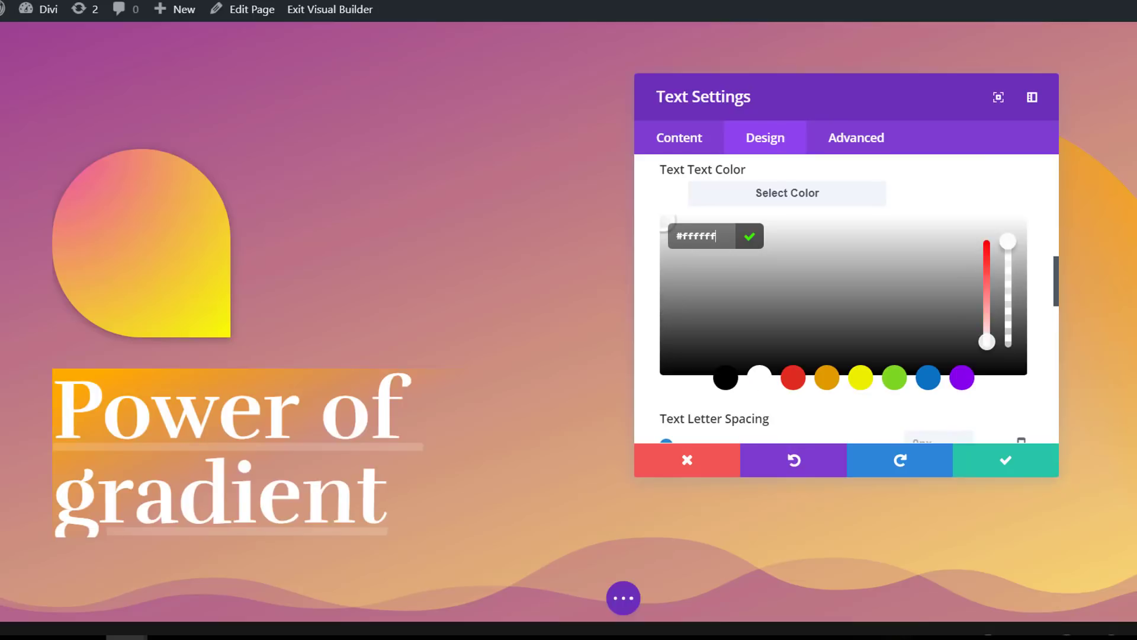
- Set the "Power of gradient" text module's custom top margin to -100px
scroll(739, 385, down, 5)
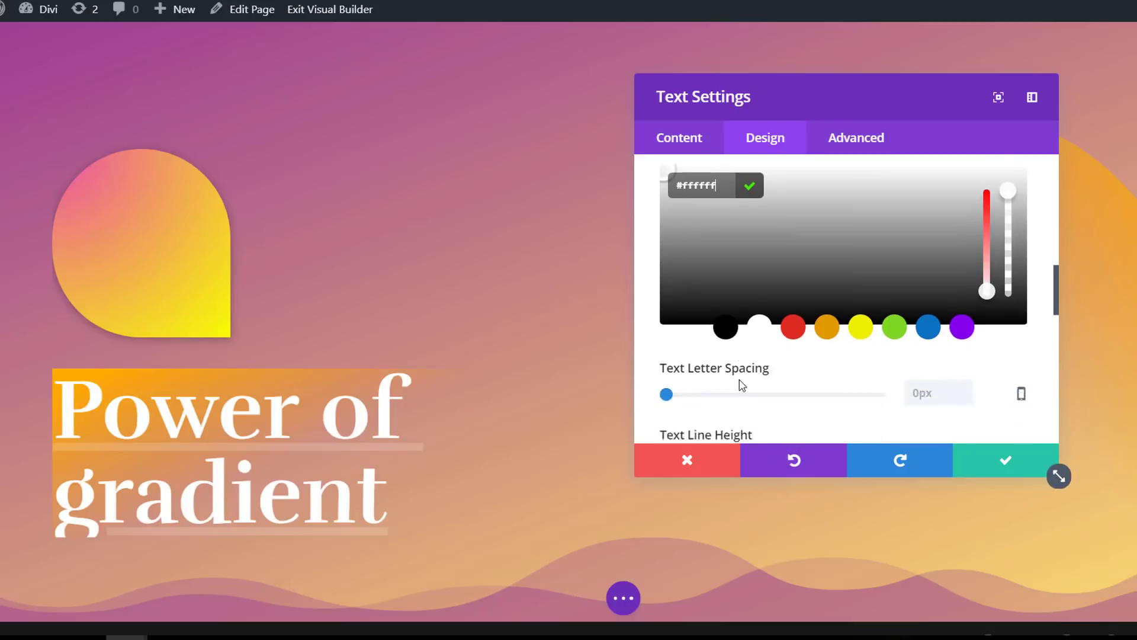
click(737, 403)
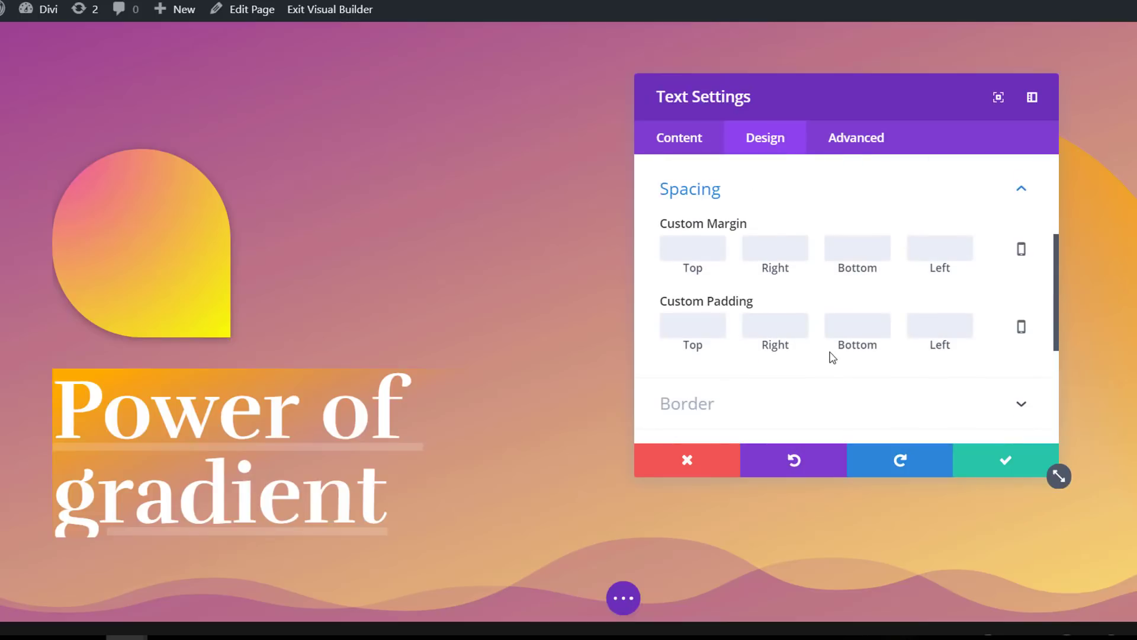
click(690, 255)
text(-100)
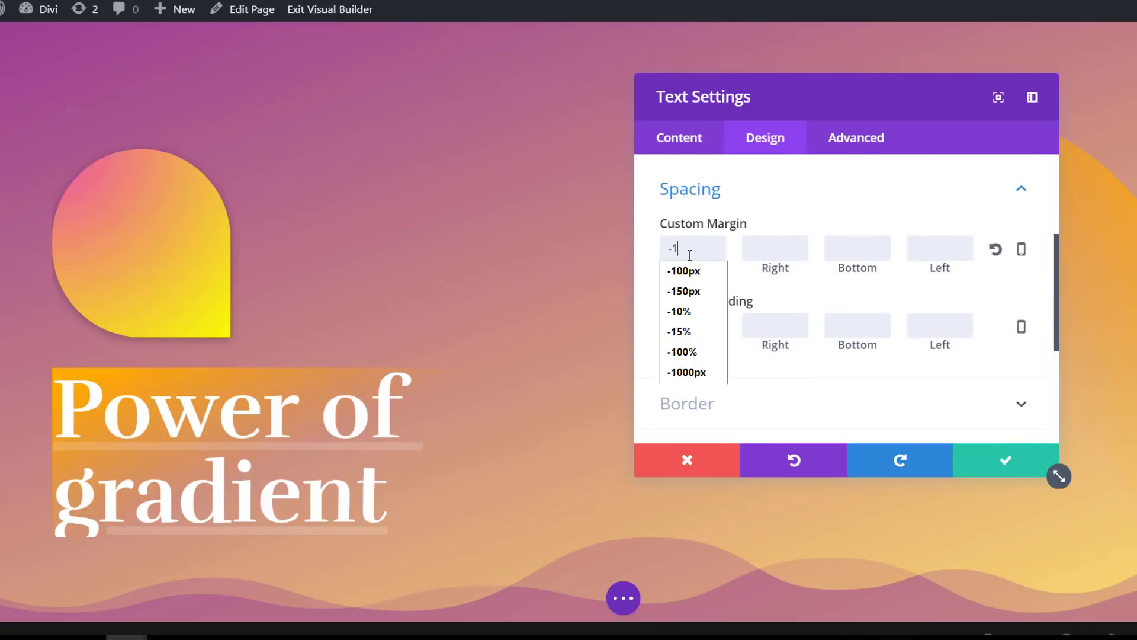
click(804, 361)
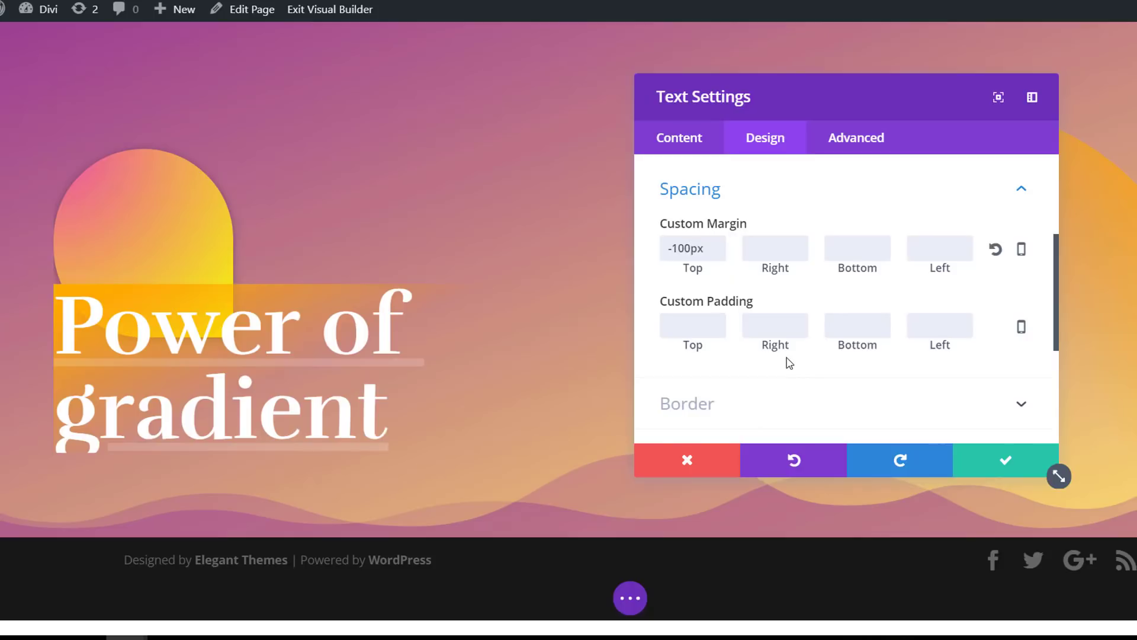
- Set the "Power of gradient" module's custom padding to 70px top, 20px bottom and 70px left
text(70)
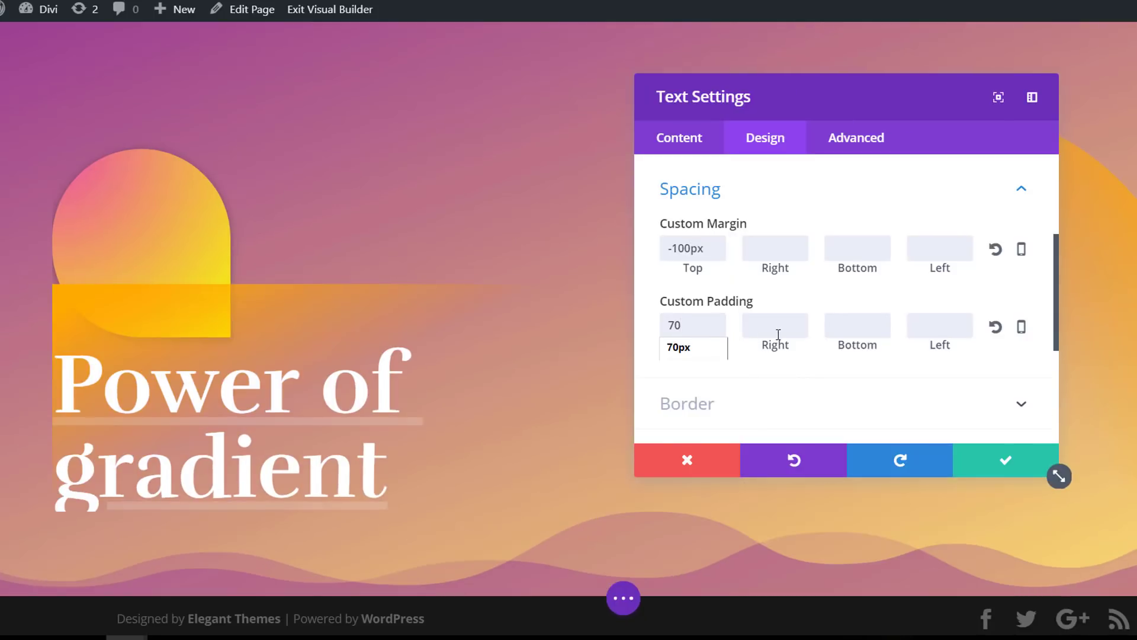
click(860, 327)
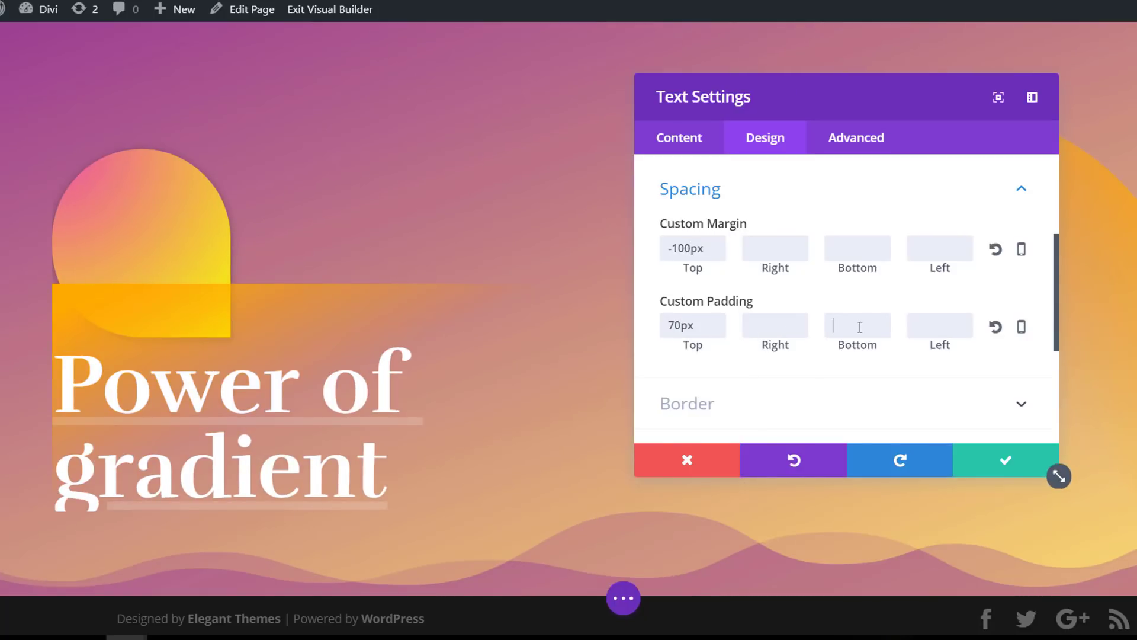
text(20)
click(938, 321)
text(70)
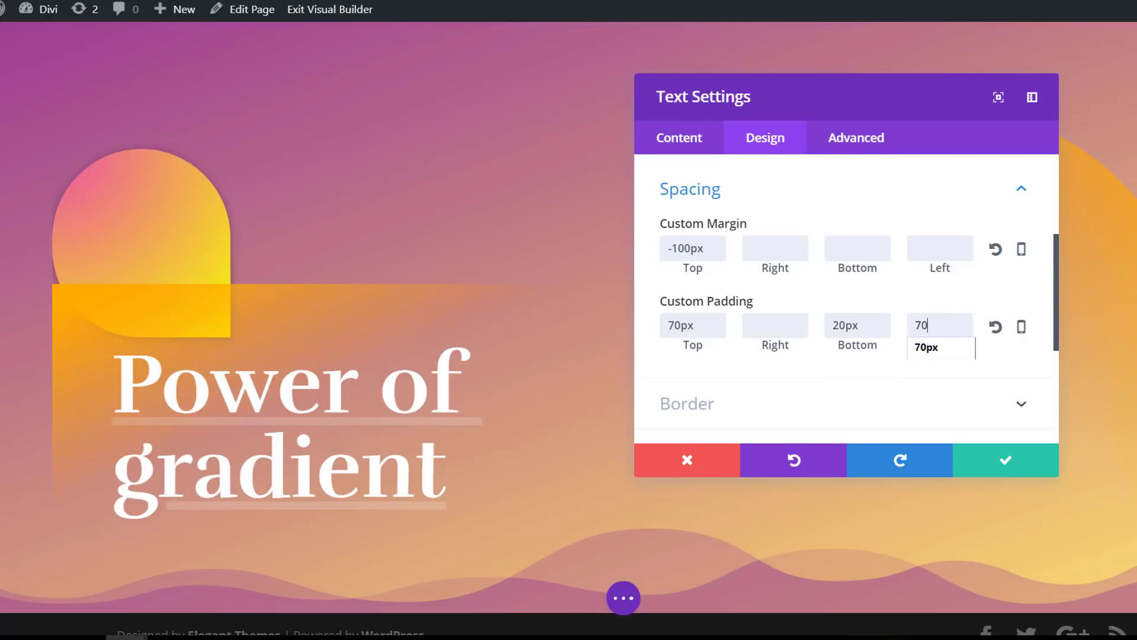
- Round only the "Power of gradient" module's top-left corner to 50px and save the module settings
scroll(698, 371, down, 3)
click(760, 330)
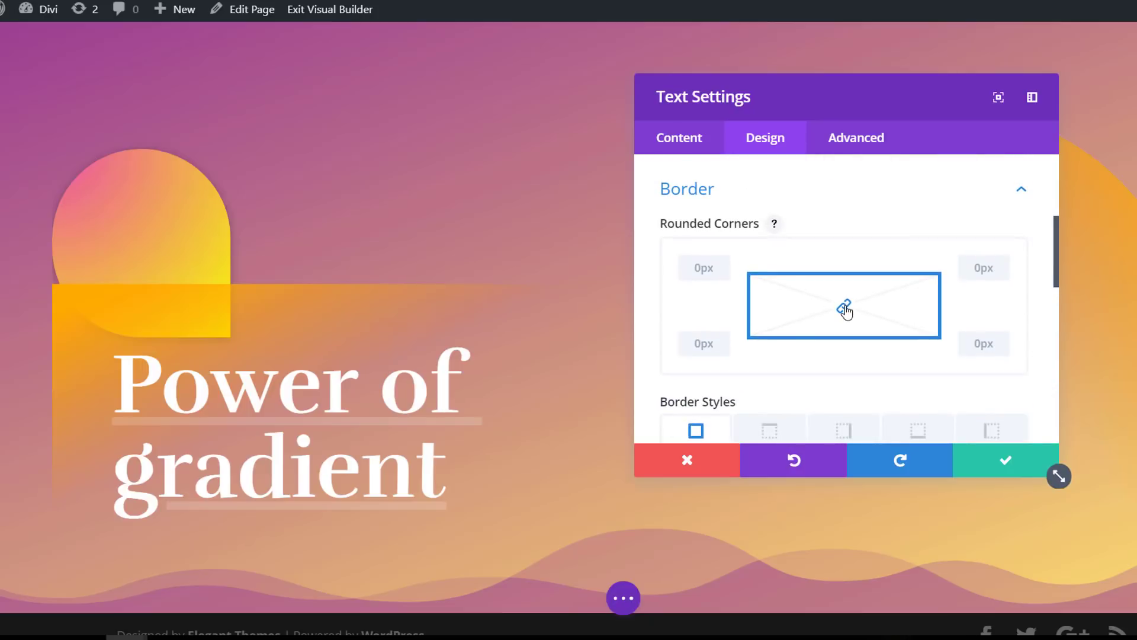
click(699, 266)
text(50px)
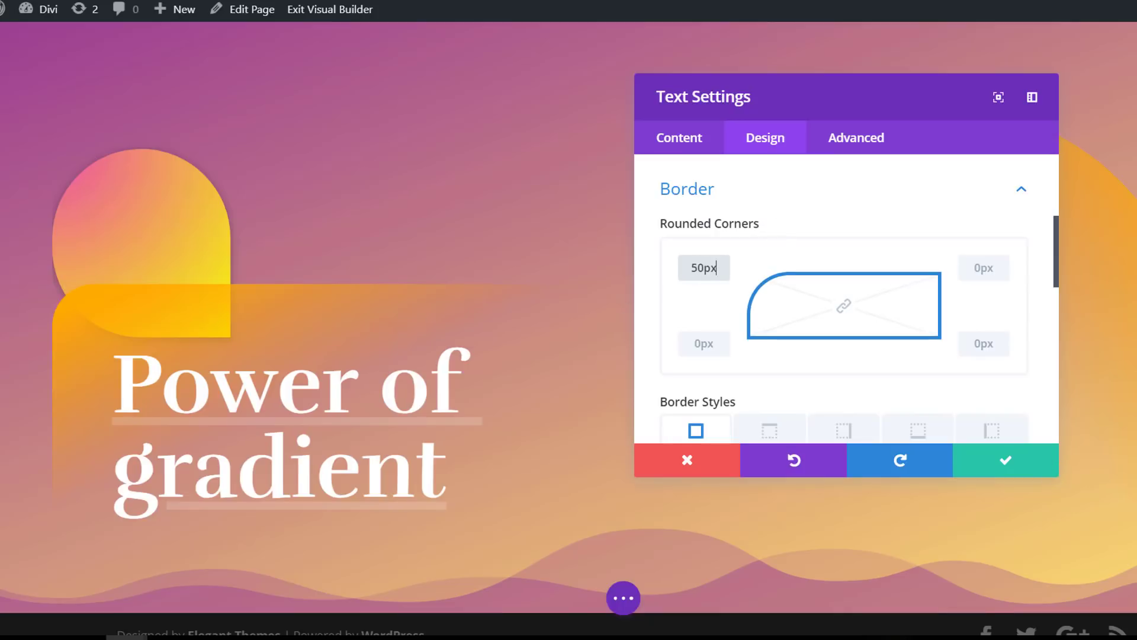
click(990, 473)
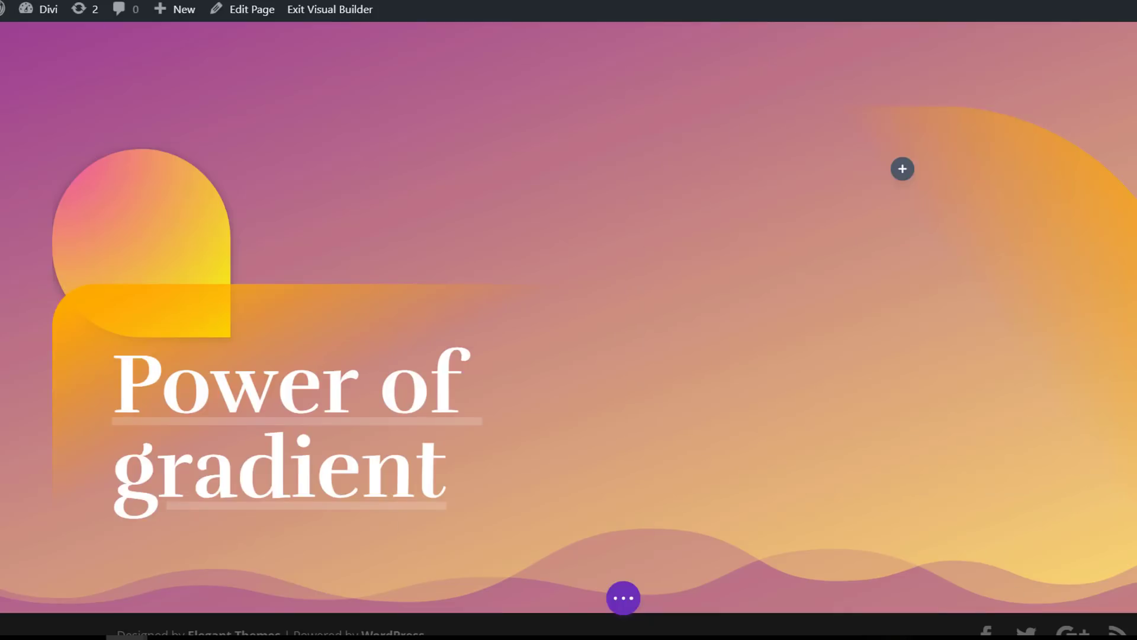
- Insert a new Text module in the row's empty second column
click(903, 177)
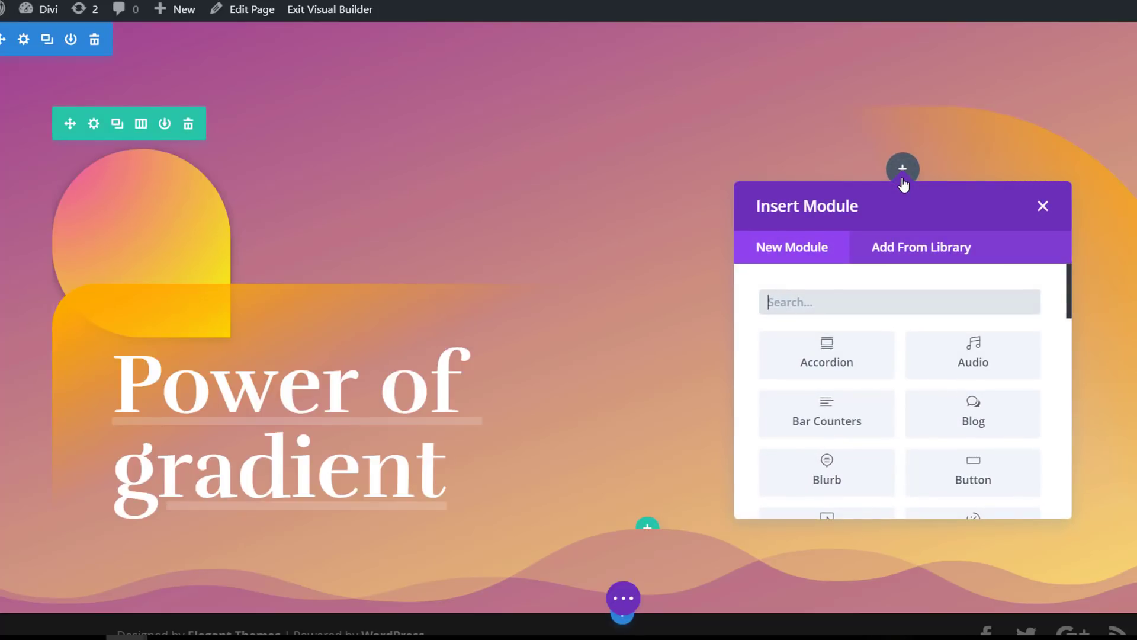
text(text)
click(860, 358)
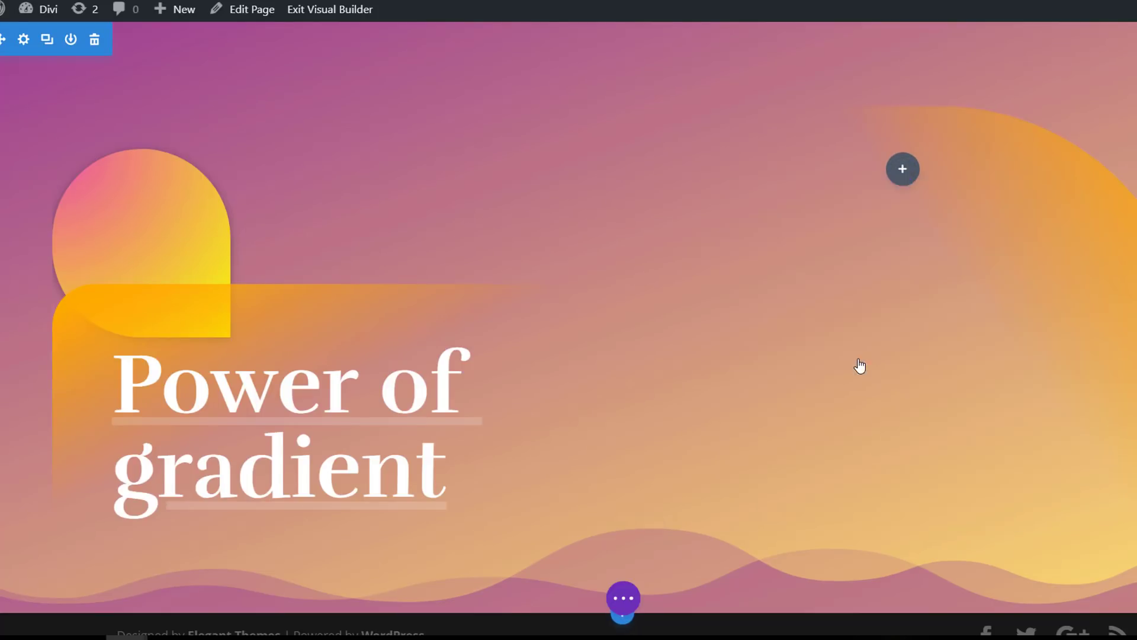
- Add a gradient background to the new text module and set its first color to Palette #1's Color #4, #eb4fa8
scroll(818, 264, down, 5)
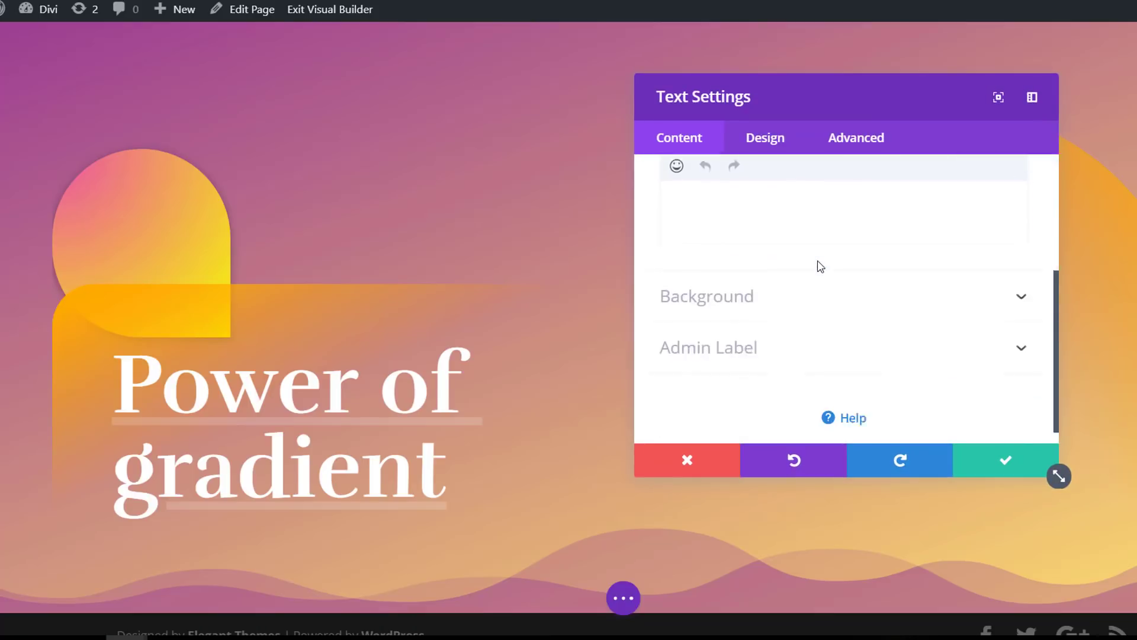
click(802, 295)
click(803, 242)
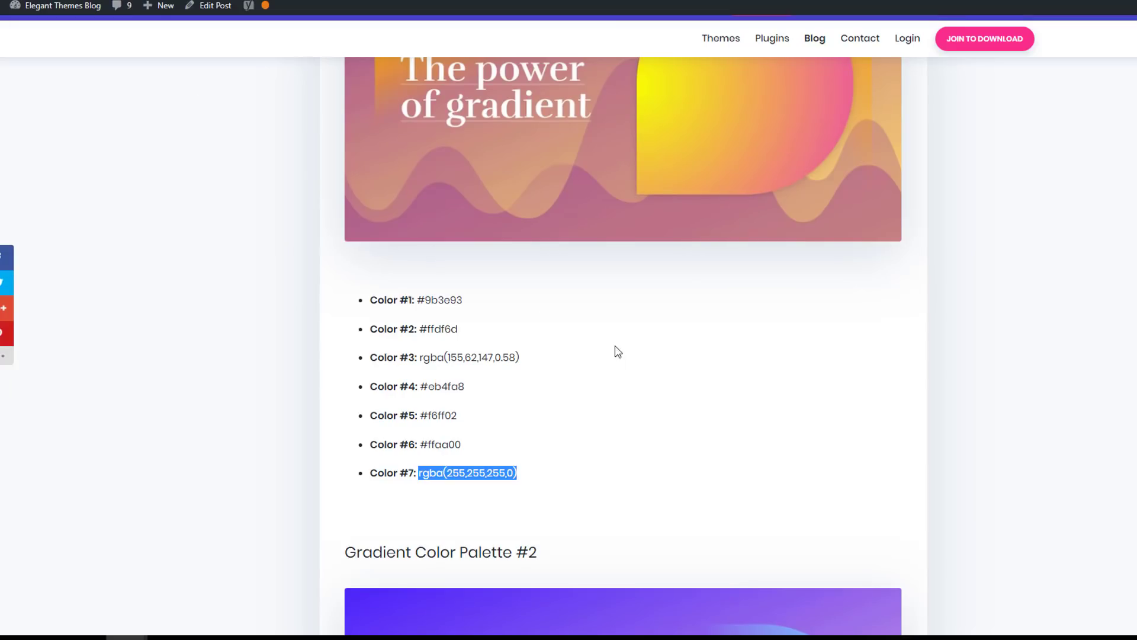
drag(468, 391, 418, 389)
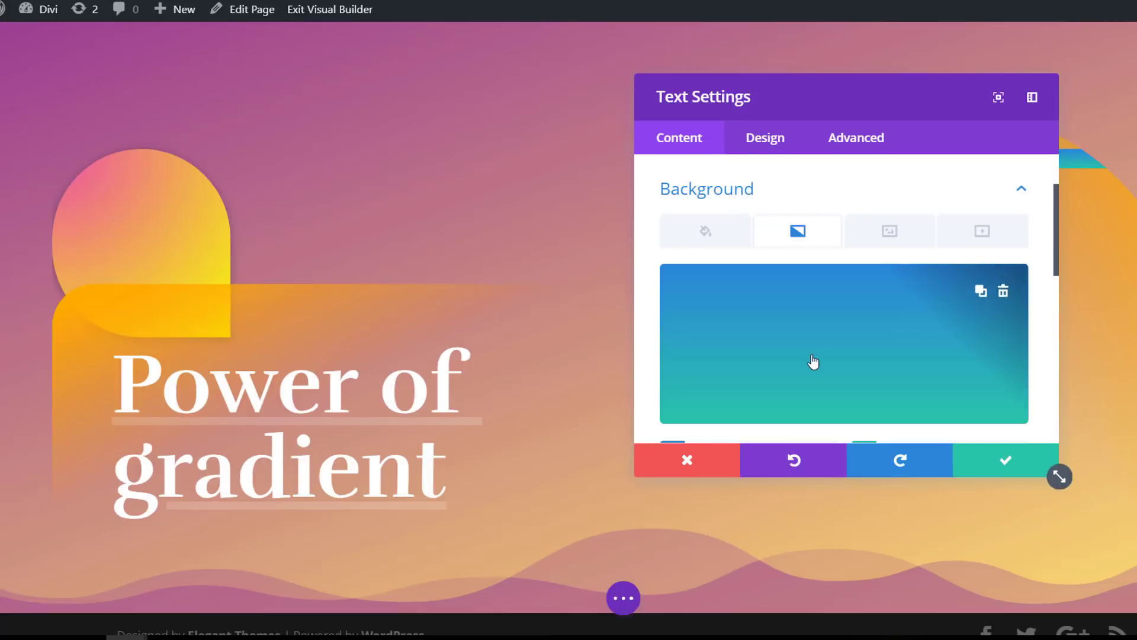
scroll(806, 361, down, 2)
click(782, 365)
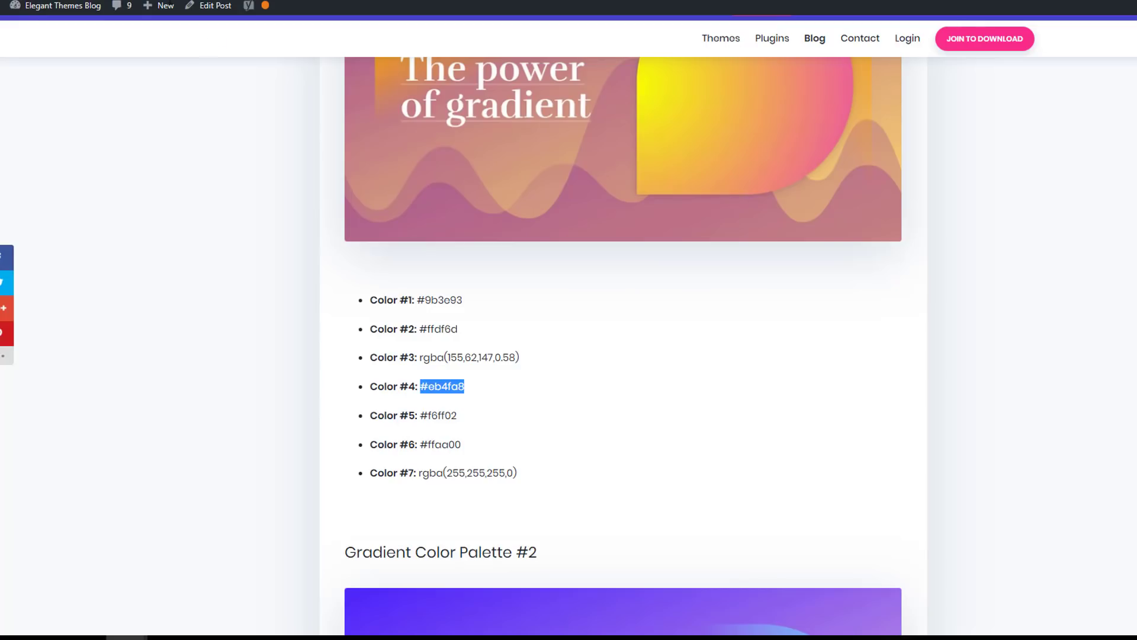
- Set the gradient's second color to Palette #1's Color #5, #f6ff02
click(466, 420)
drag(458, 420, 430, 419)
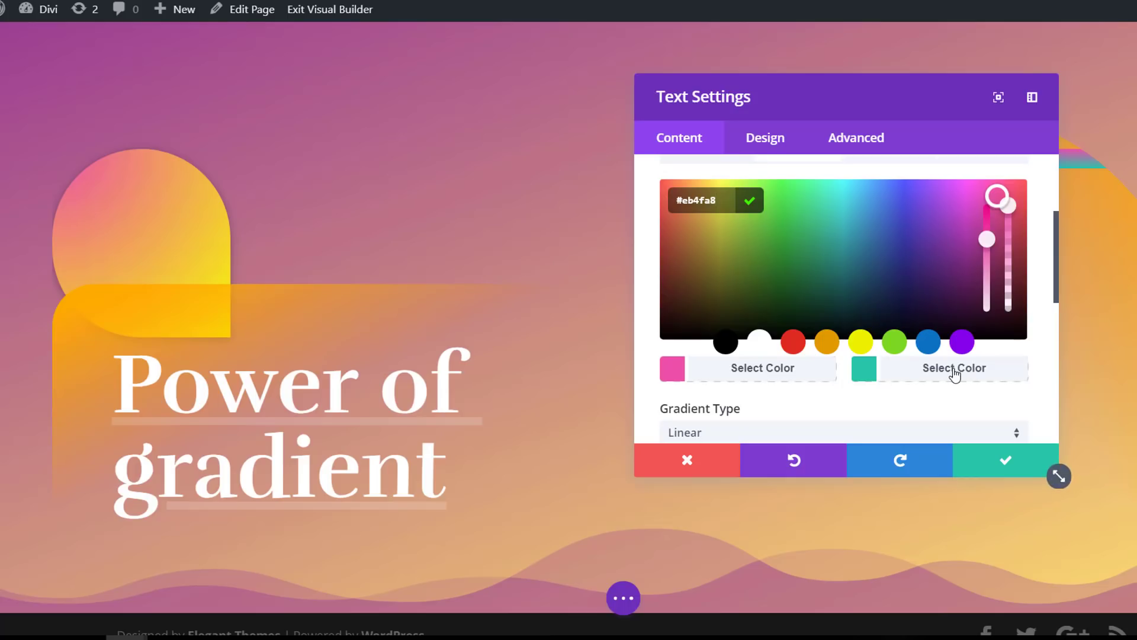
click(952, 371)
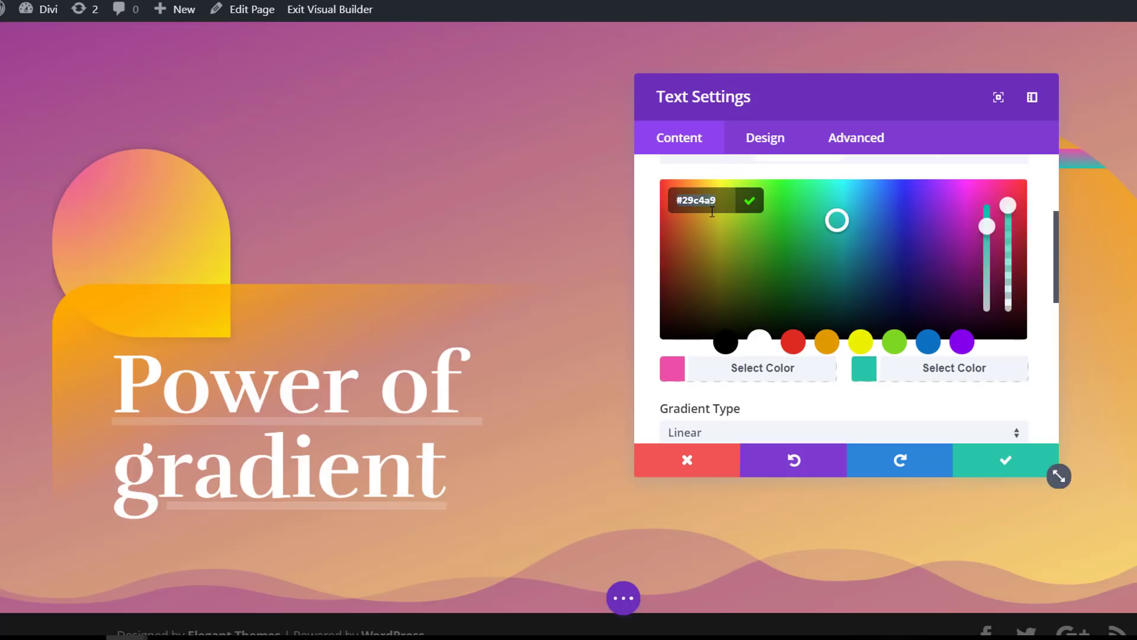
key(ctrl+a)
text(#f6ff02)
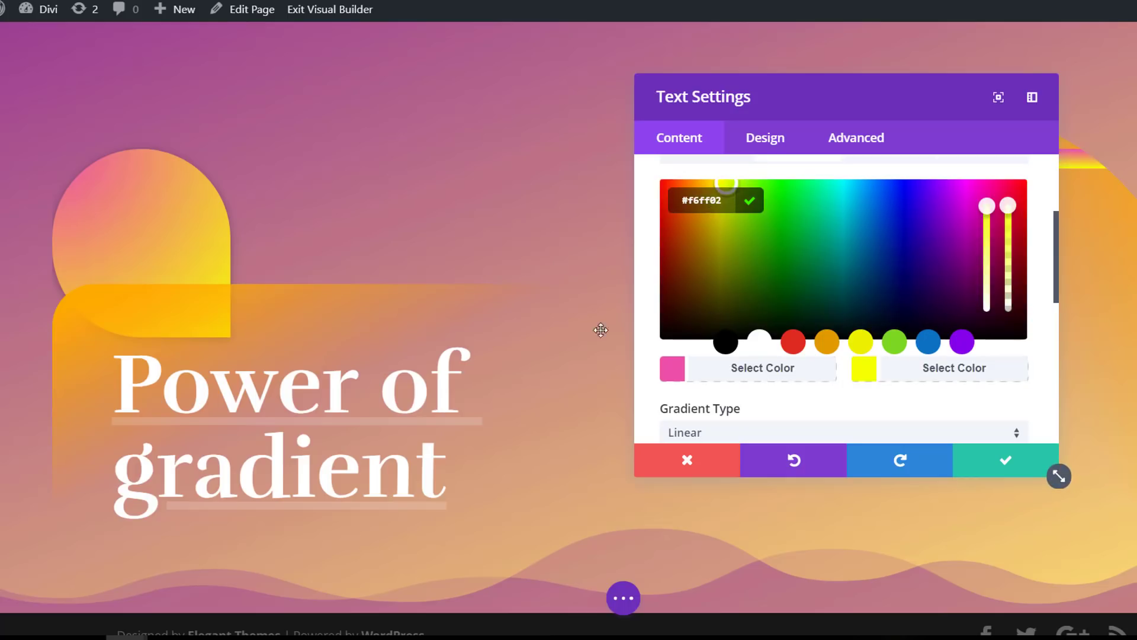
- Change the background gradient type to Radial with the radial direction set to Left
click(749, 422)
click(751, 357)
click(740, 392)
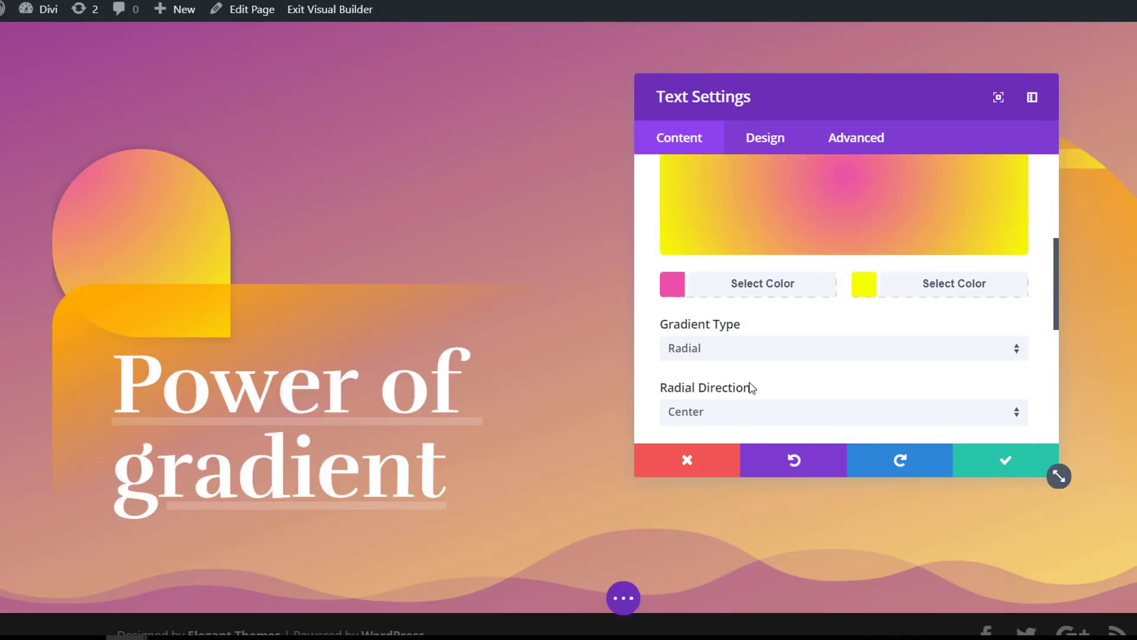
scroll(754, 373, down, 2)
click(770, 333)
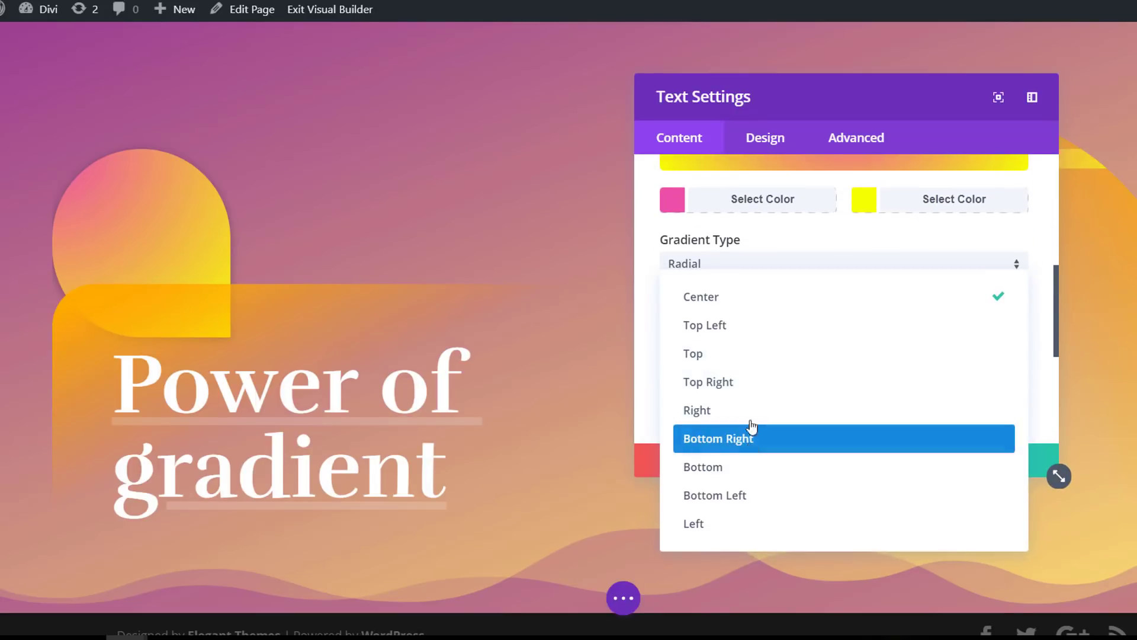
click(725, 522)
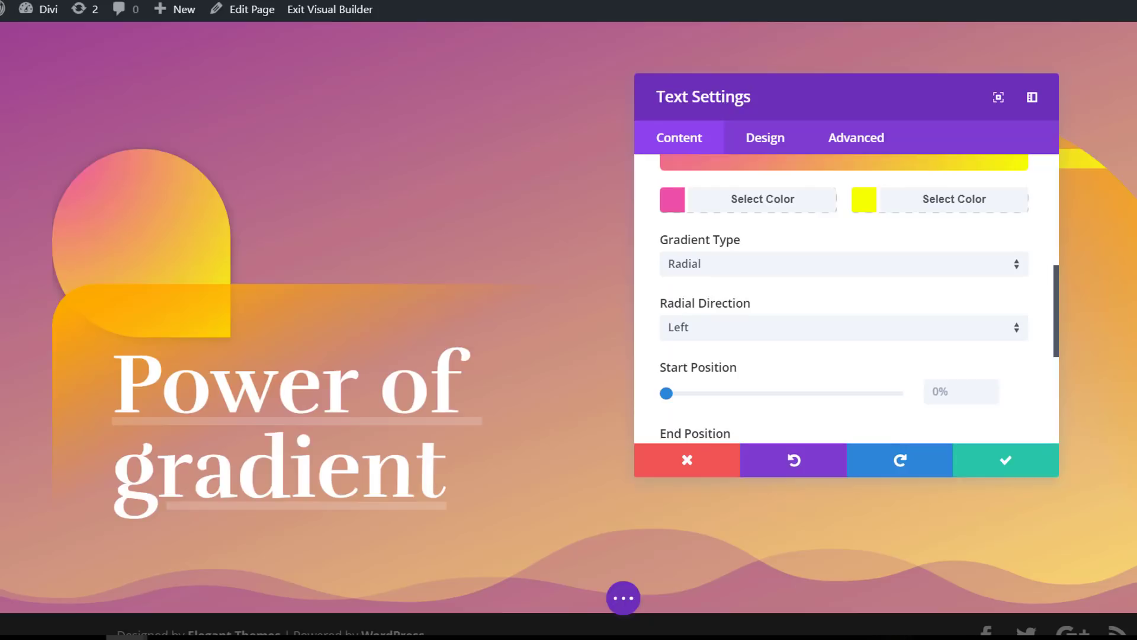
- Set the new text module's custom top padding to 600px
scroll(759, 353, down, 4)
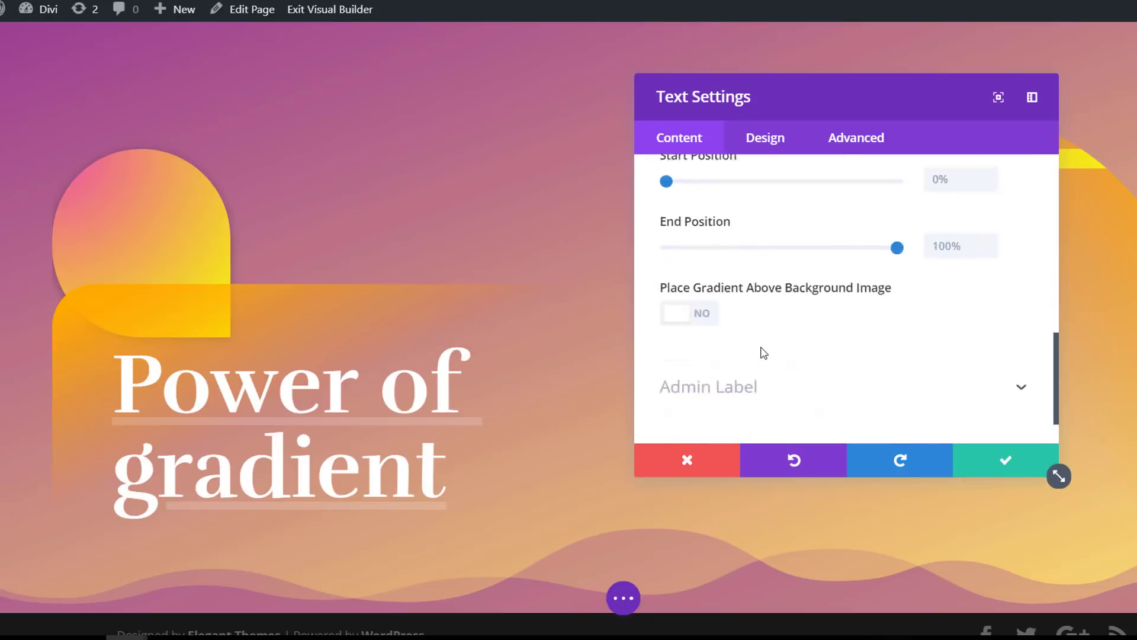
click(763, 141)
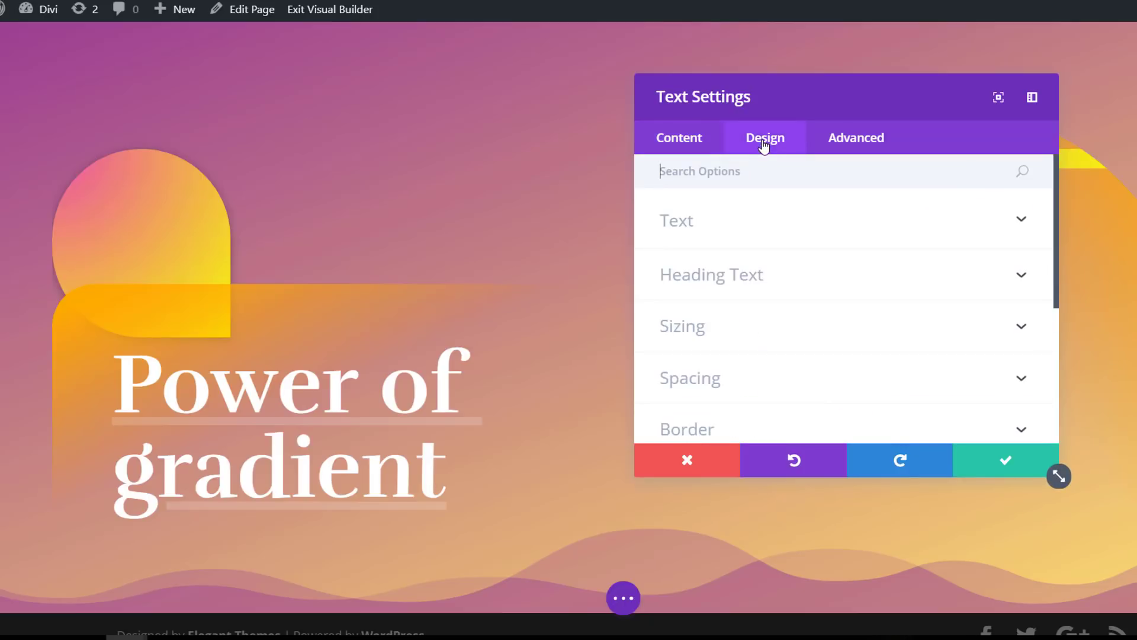
click(751, 376)
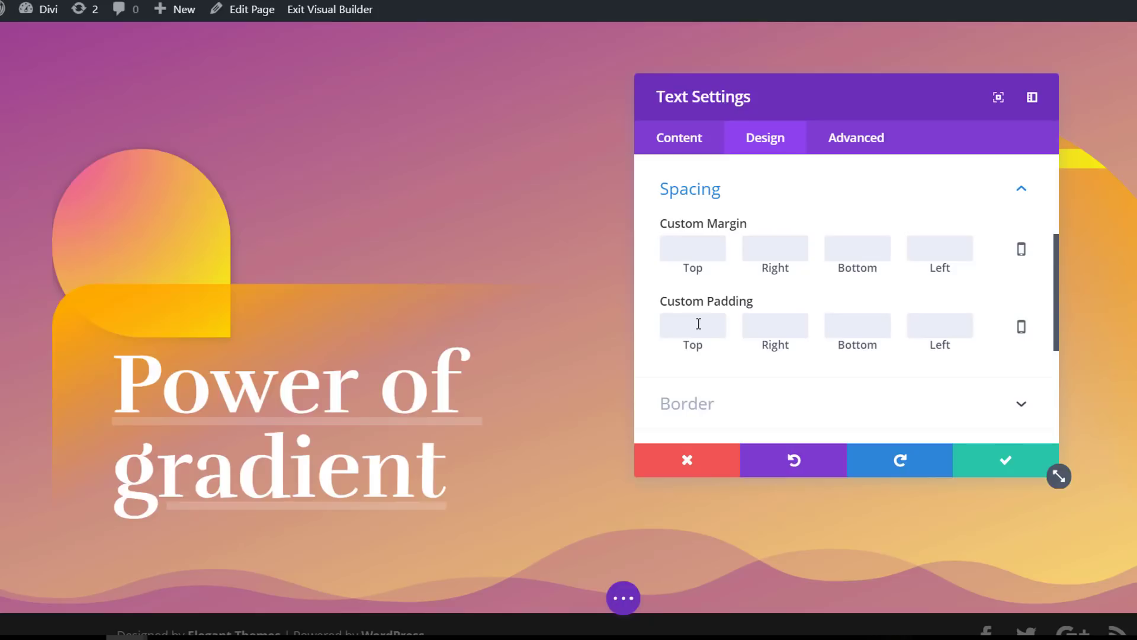
text(600)
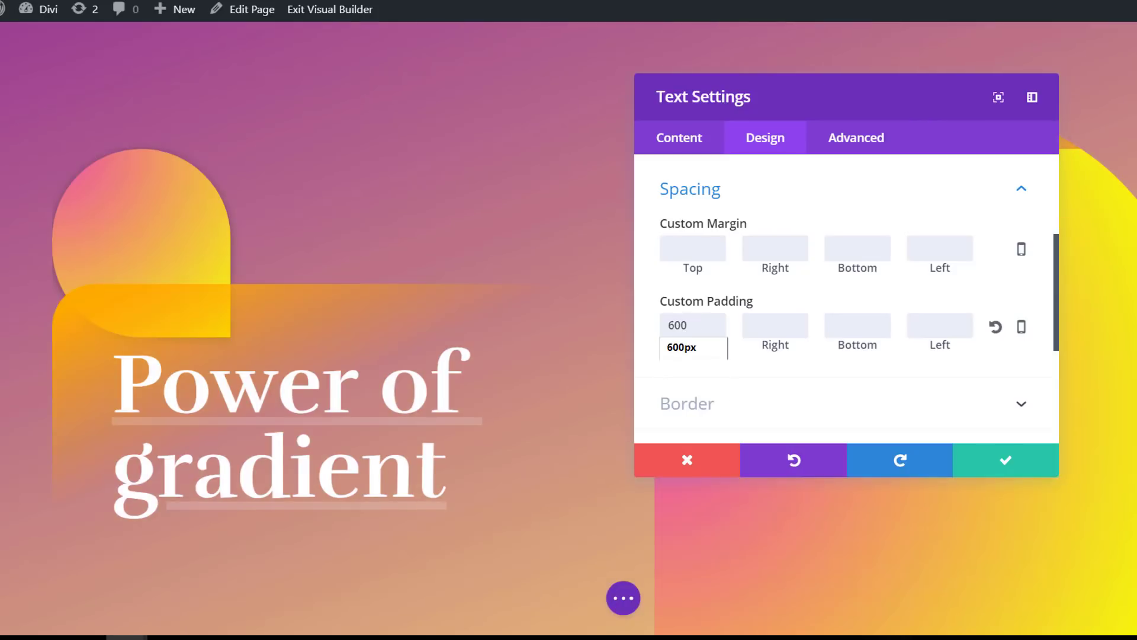
- Unlink the rounded corners and set the top-left, top-right and bottom-right corners to 500px
scroll(784, 353, down, 3)
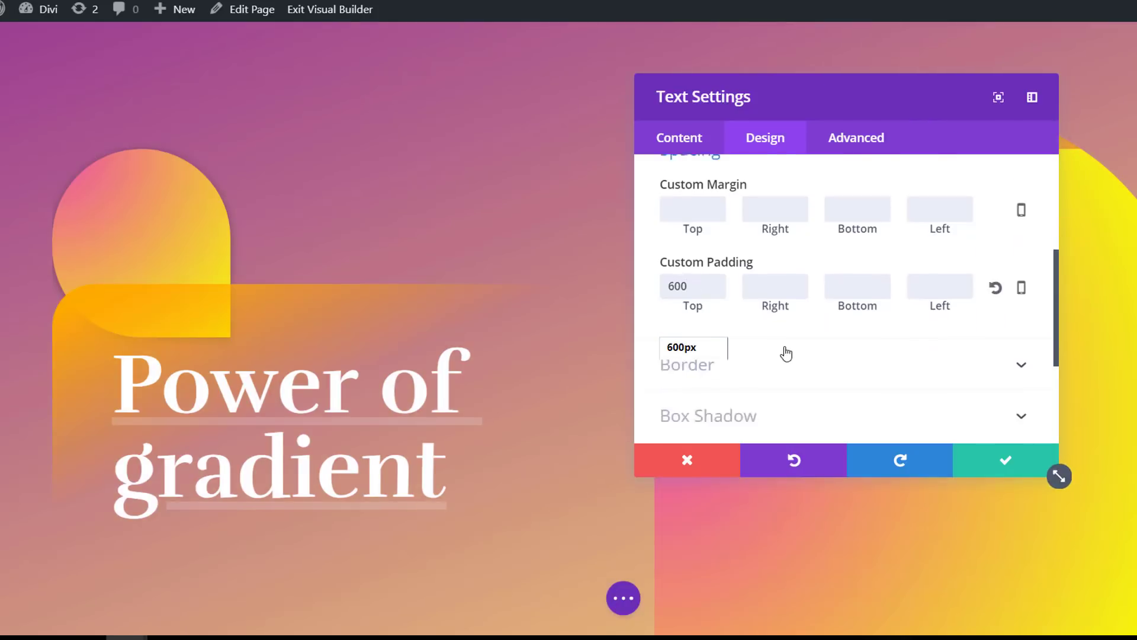
click(815, 231)
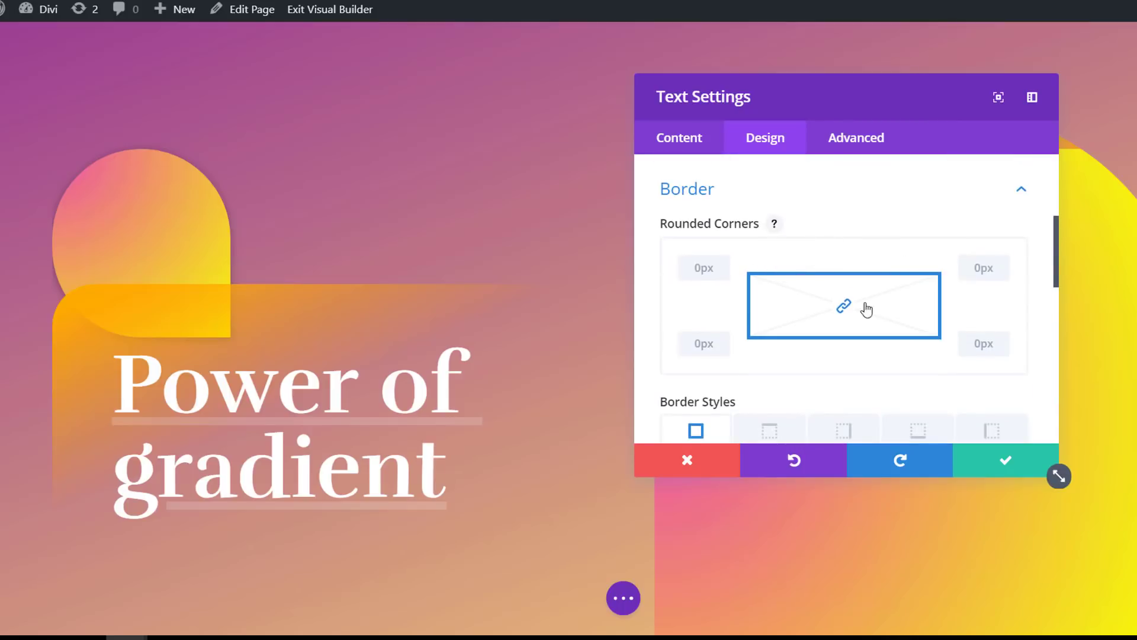
click(712, 271)
text(500px)
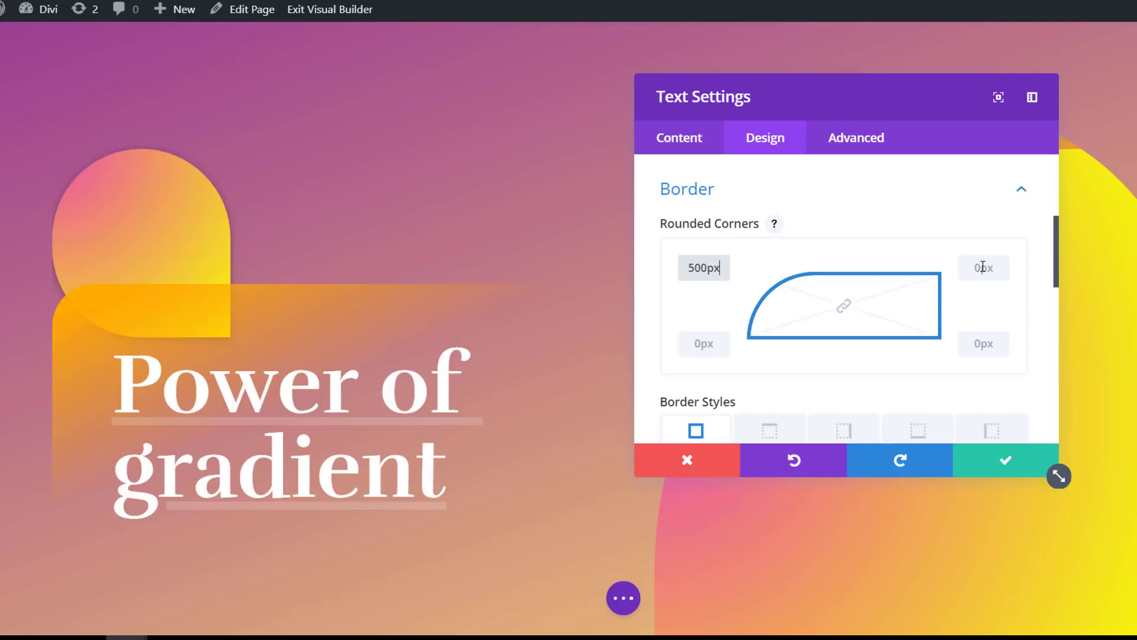
click(983, 267)
text(500px)
click(981, 344)
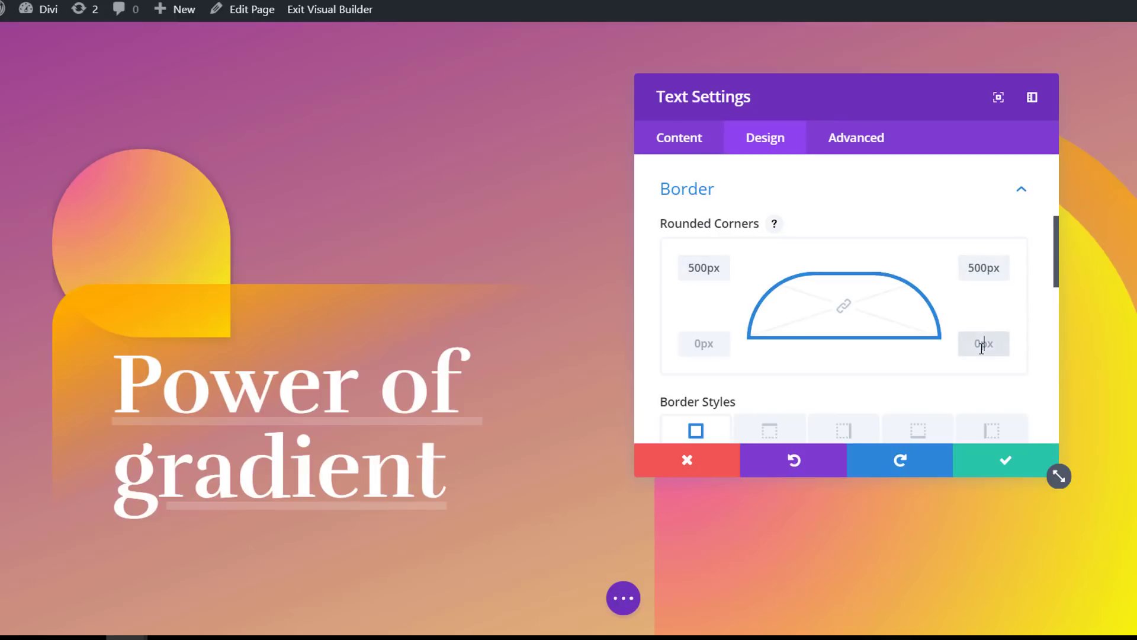
text(500px)
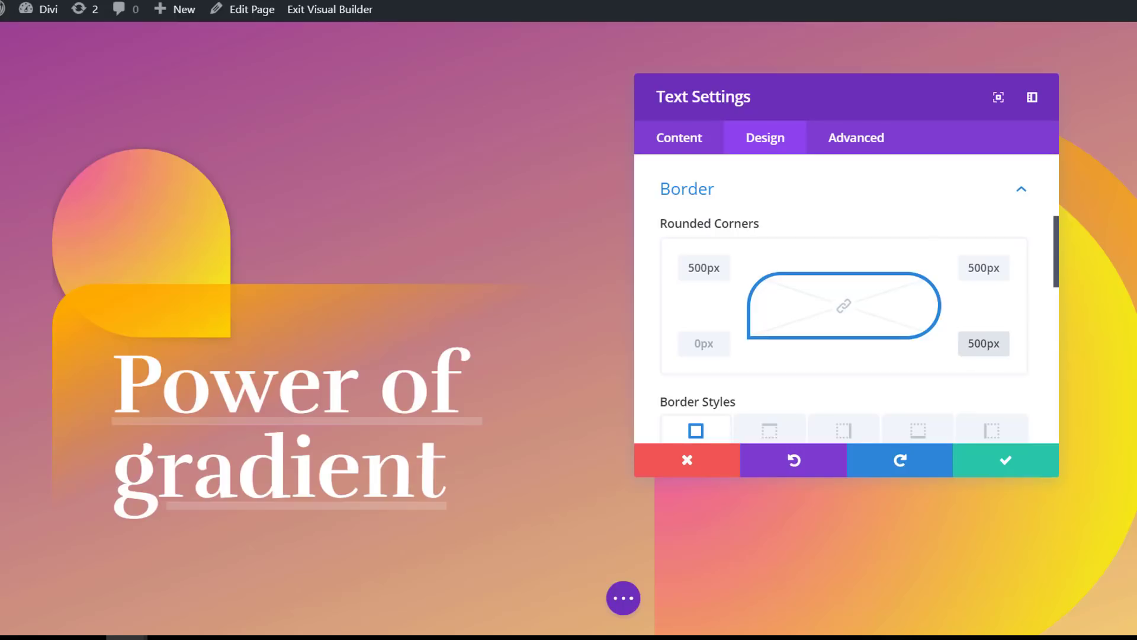
- Apply the first box shadow preset, with the shadow surrounding the box, to the second-column text module
scroll(879, 355, down, 7)
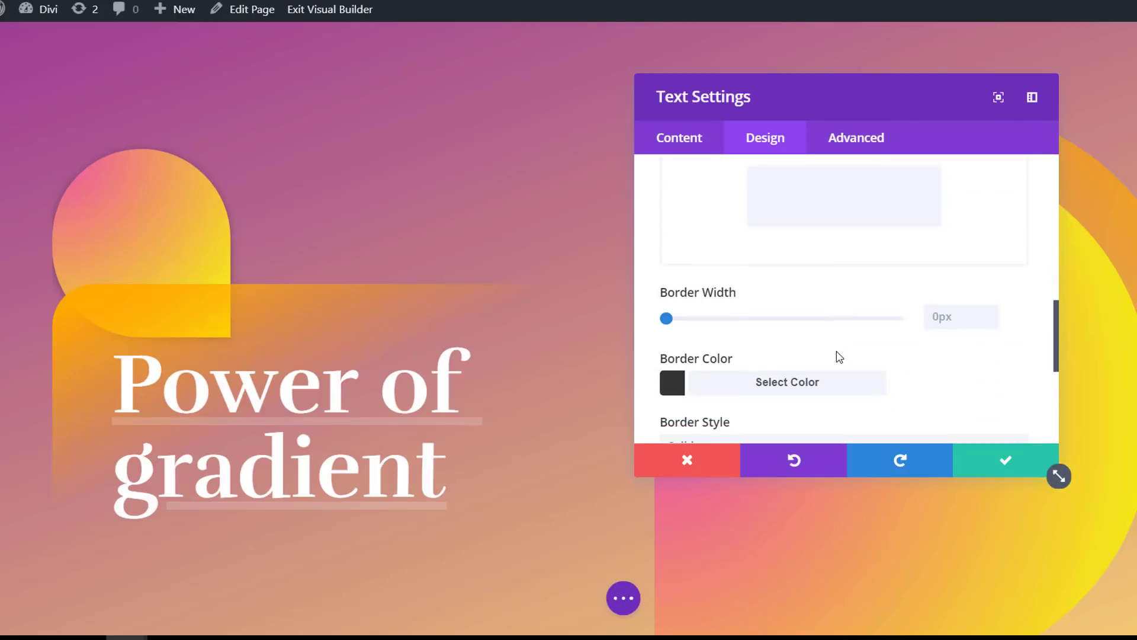
scroll(823, 338, down, 3)
click(817, 230)
scroll(794, 255, up, 1)
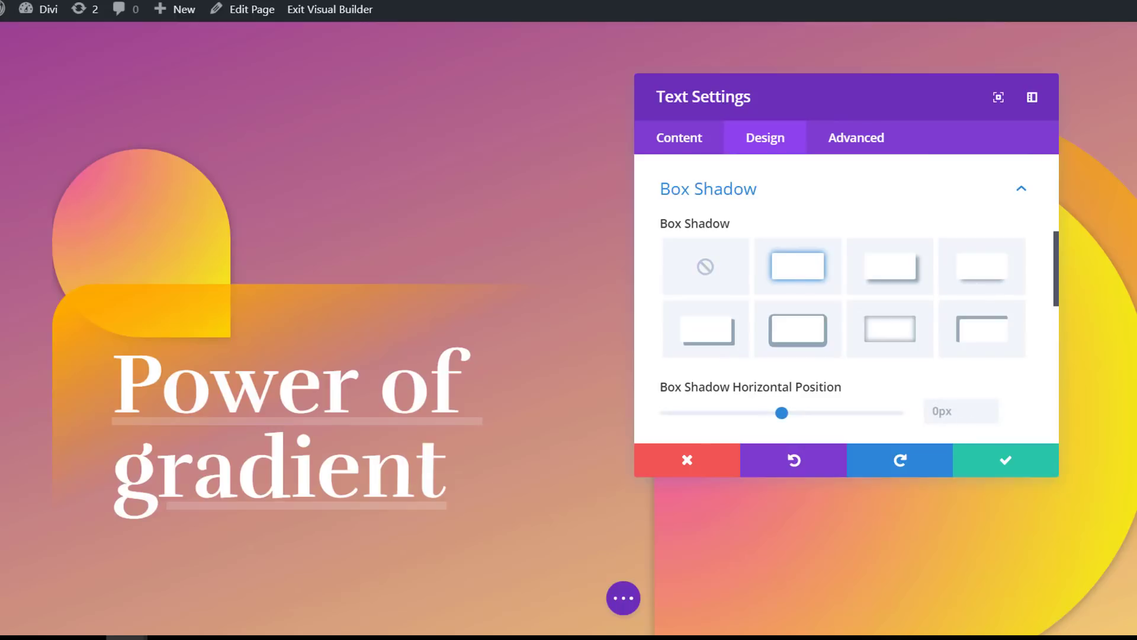
- Disable the second-column text module on phone and tablet, and save its settings
click(874, 142)
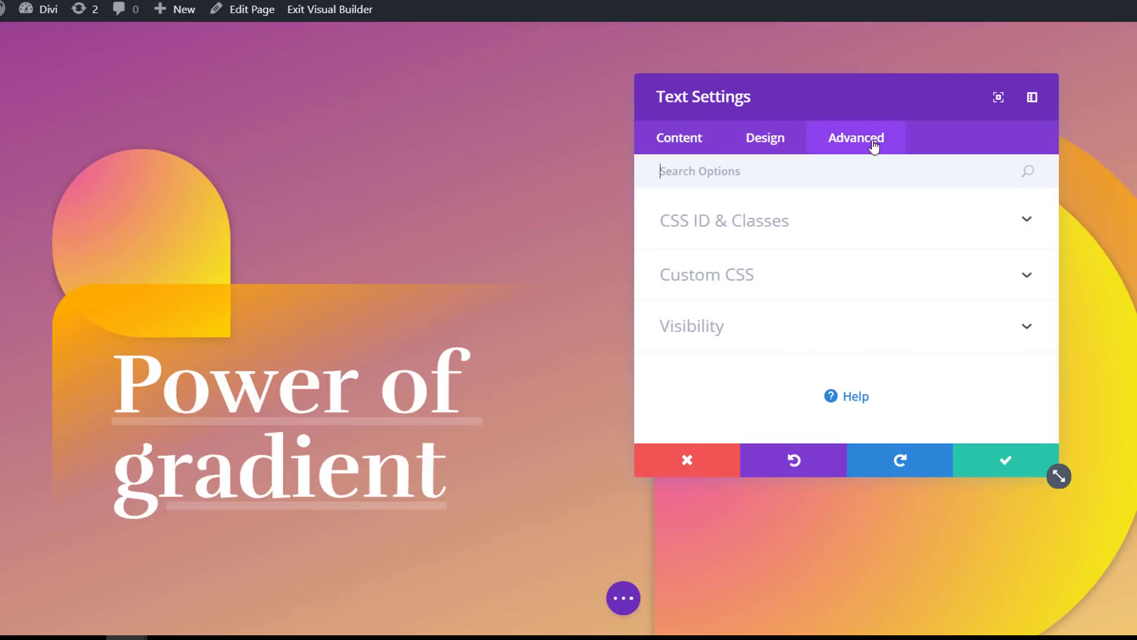
click(797, 345)
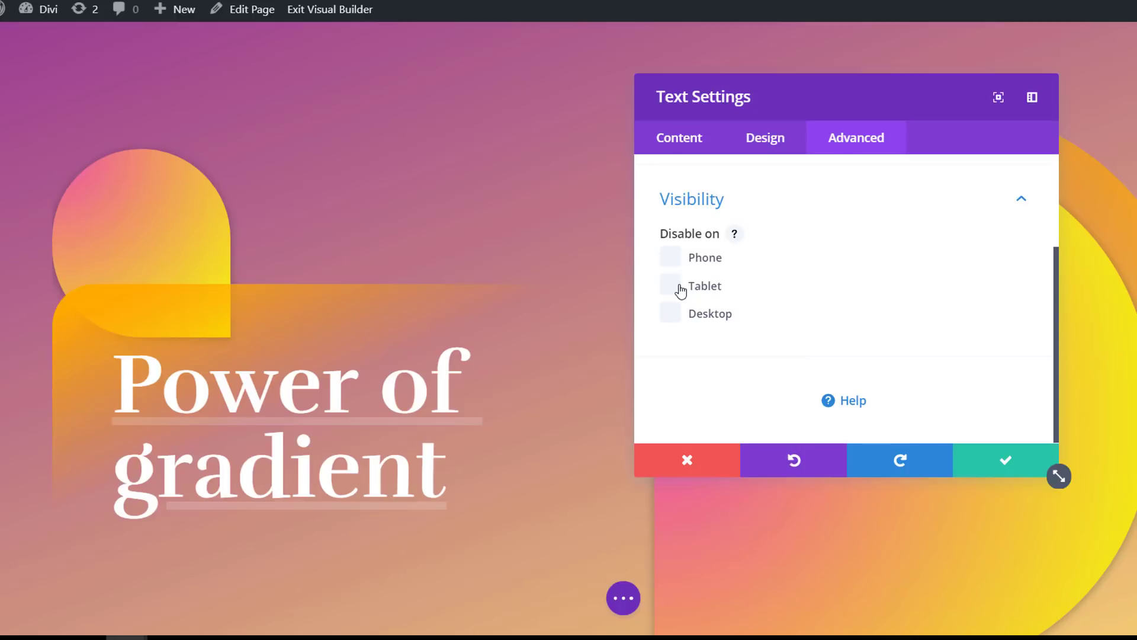
click(676, 261)
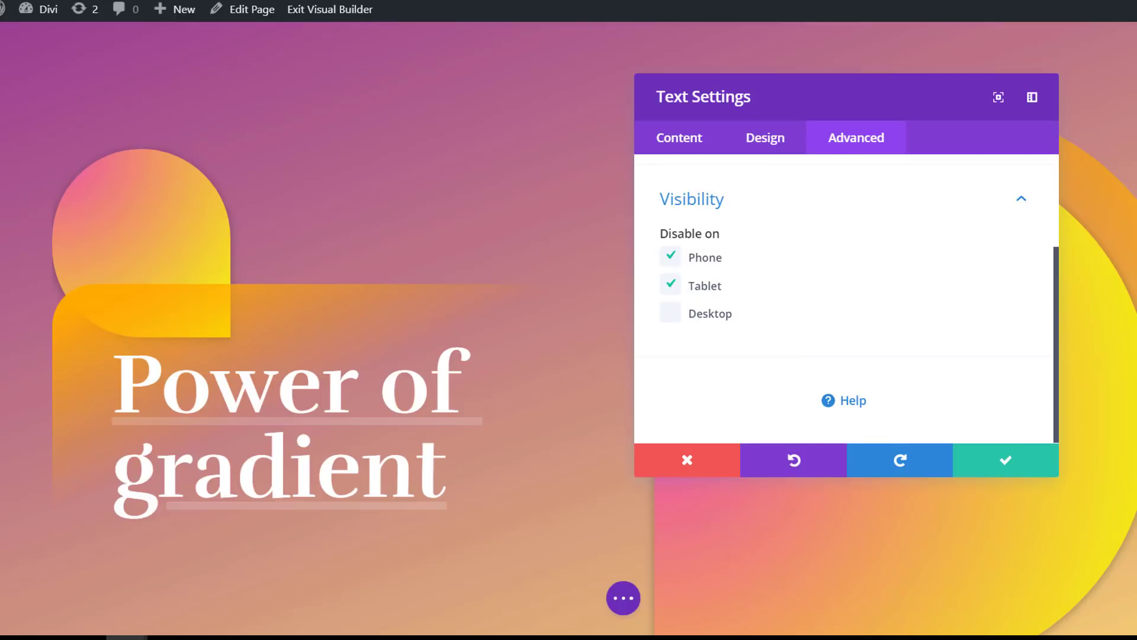
click(1005, 459)
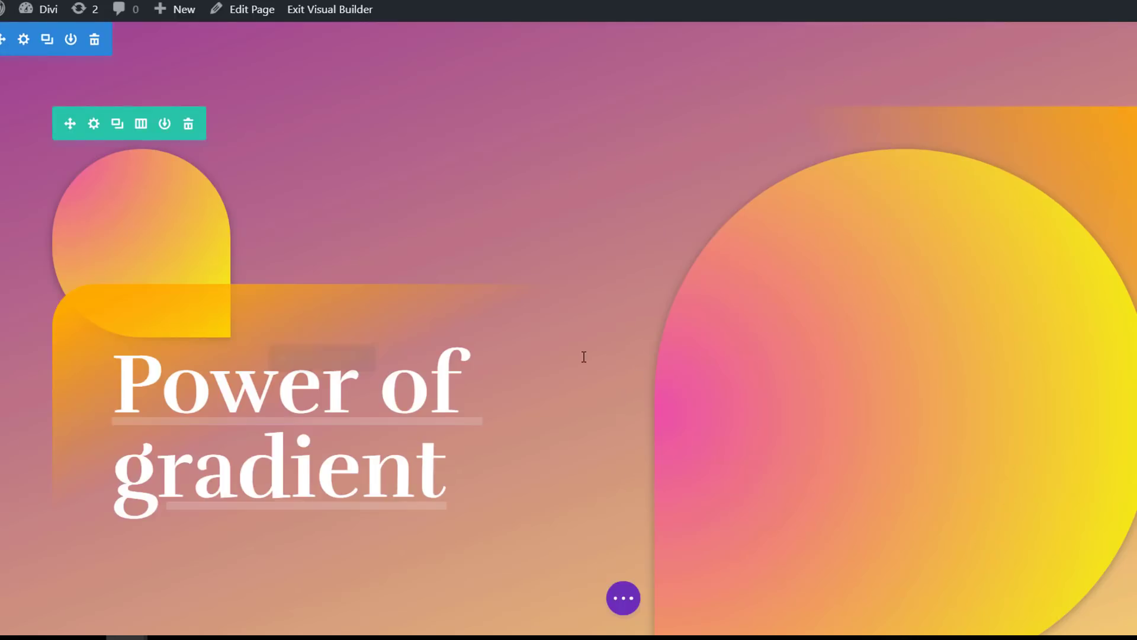
- Set the section's bottom divider height to 500px and save the section settings
scroll(584, 357, down, 3)
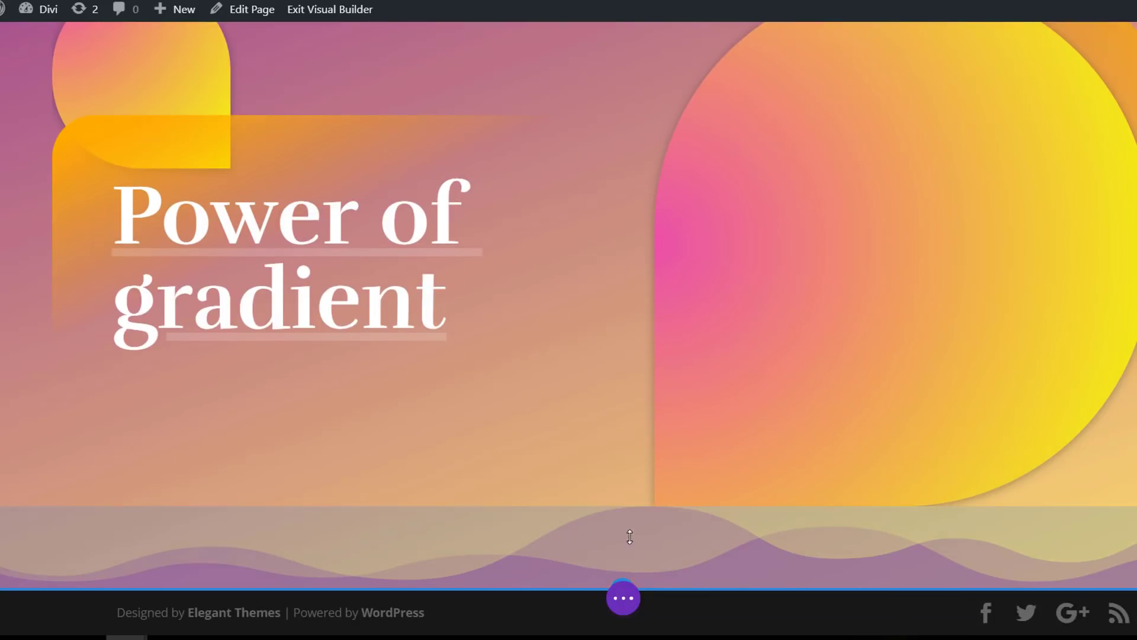
scroll(631, 538, up, 3)
click(21, 39)
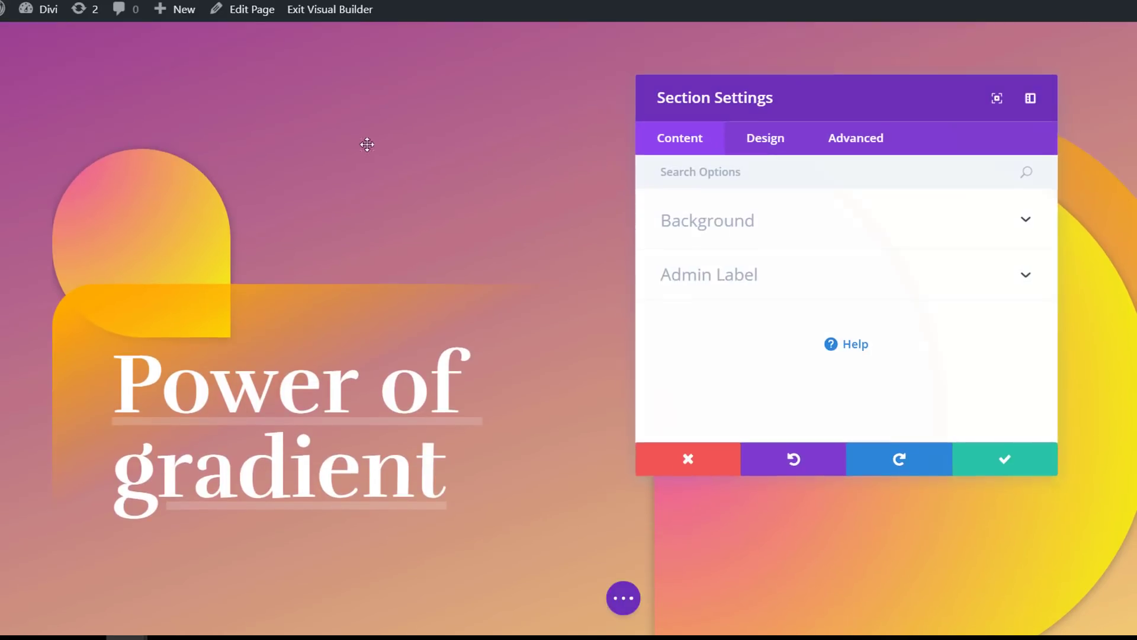
click(764, 139)
click(753, 326)
scroll(758, 320, down, 4)
click(882, 178)
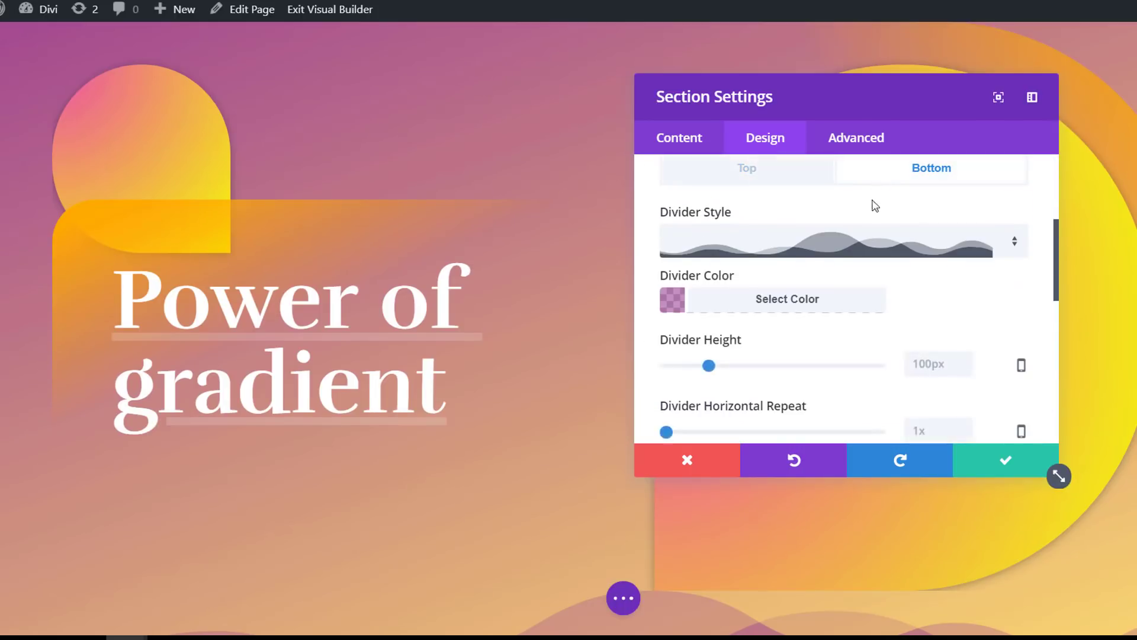
scroll(762, 276, down, 2)
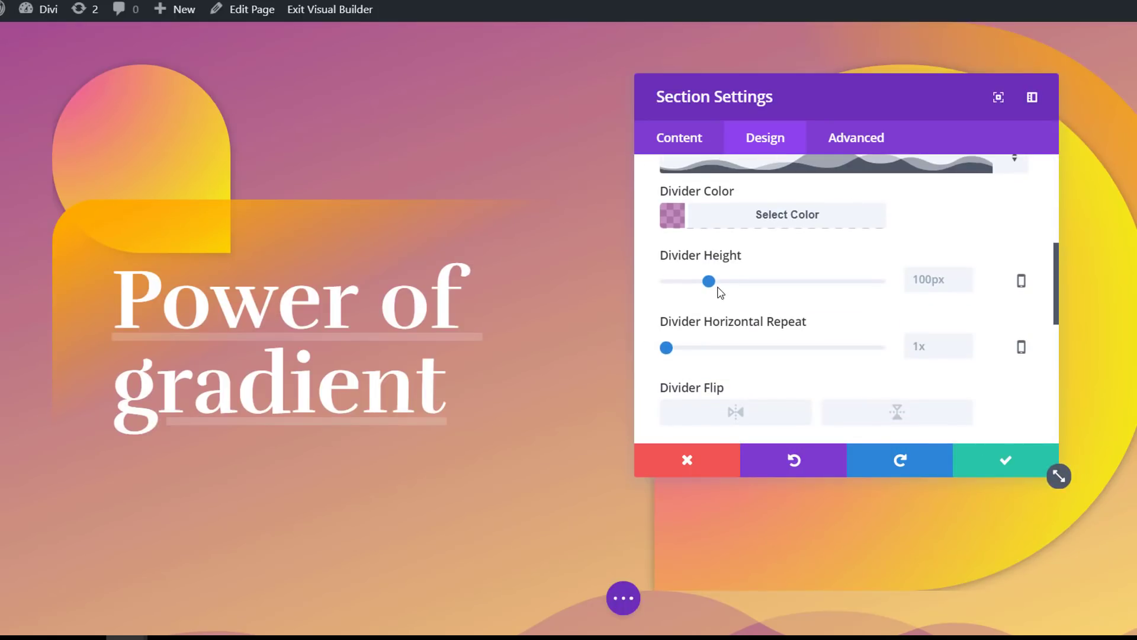
drag(709, 281, 885, 284)
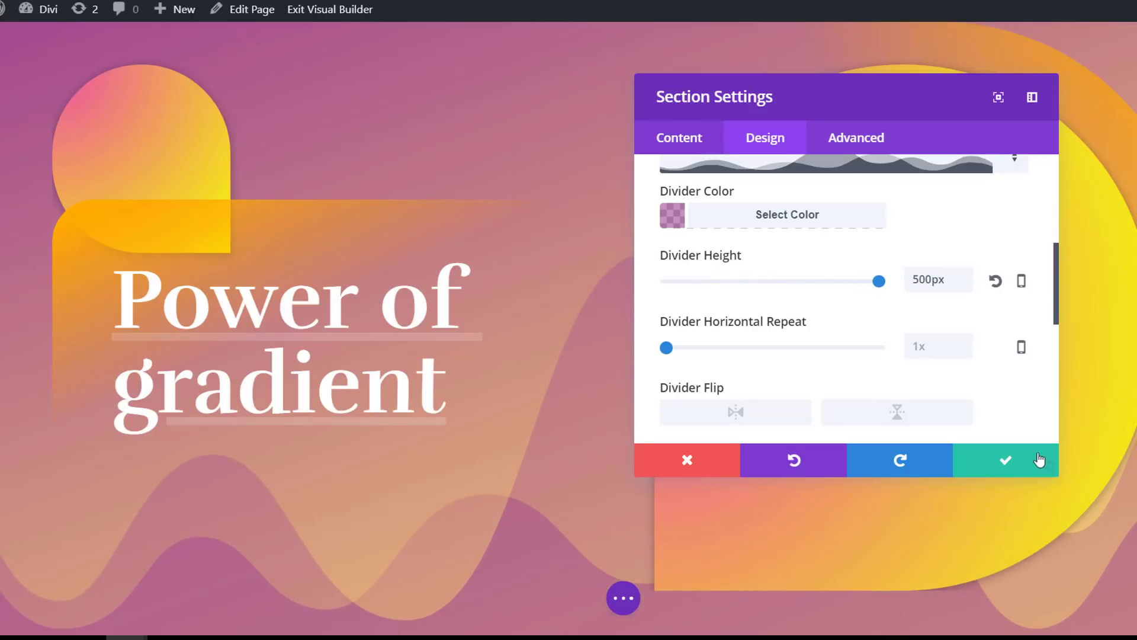
click(1008, 462)
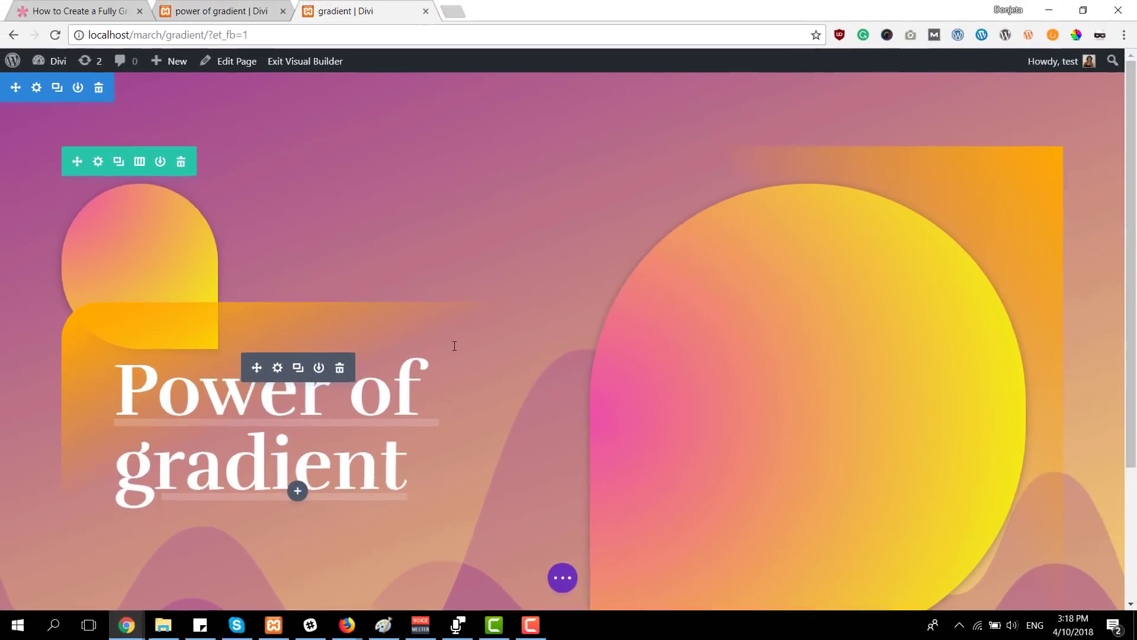
scroll(1110, 376, down, 1)
scroll(1109, 376, down, 2)
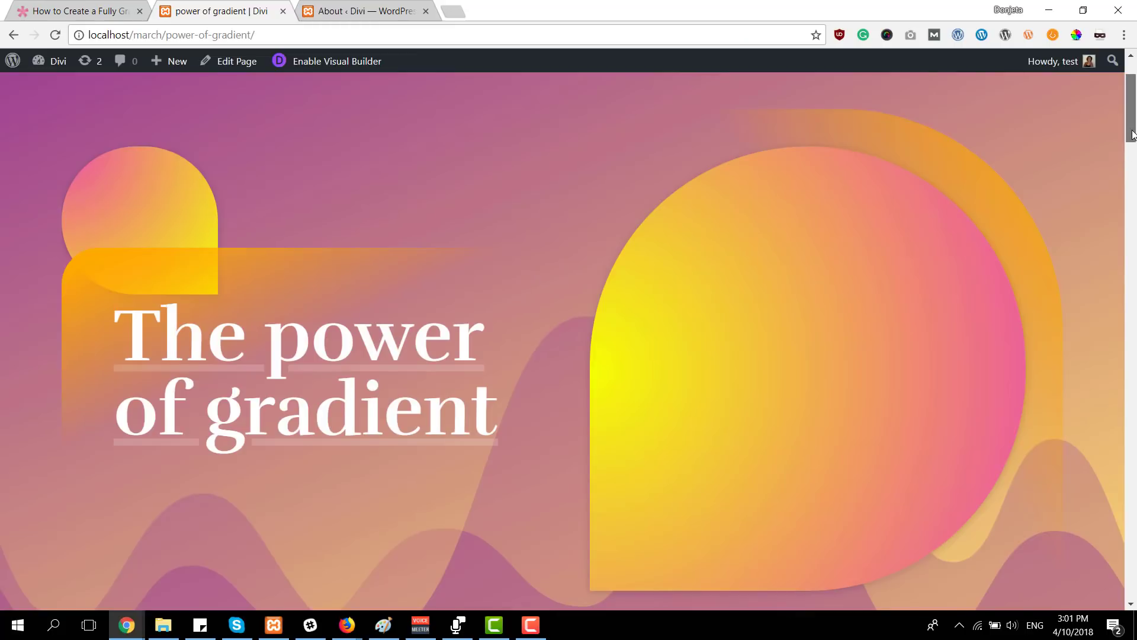
drag(1133, 135, 1133, 592)
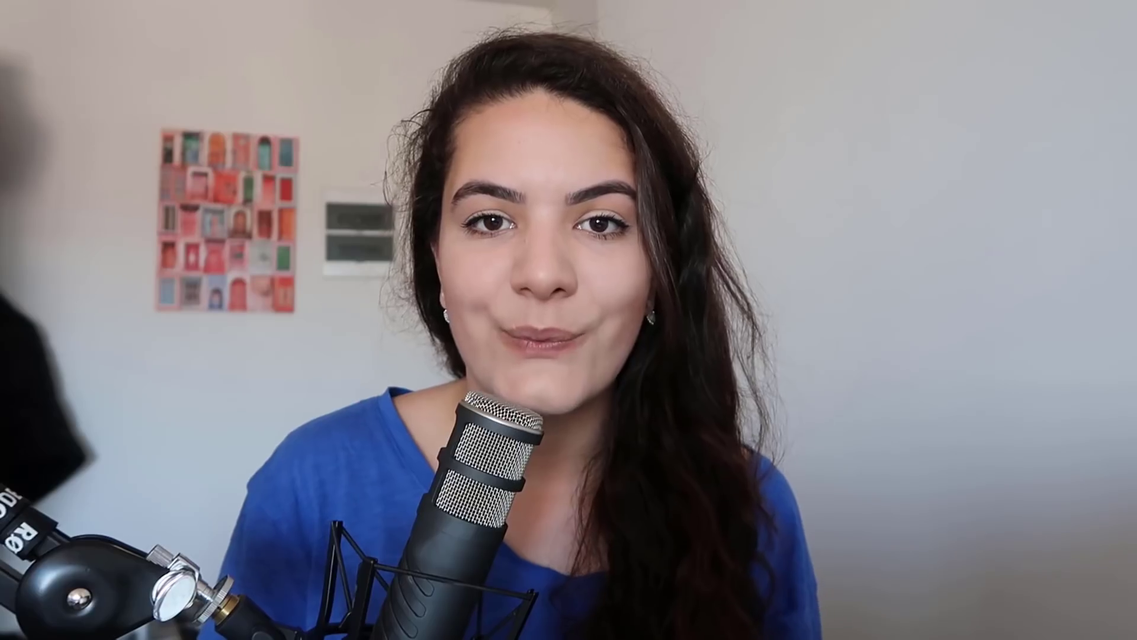